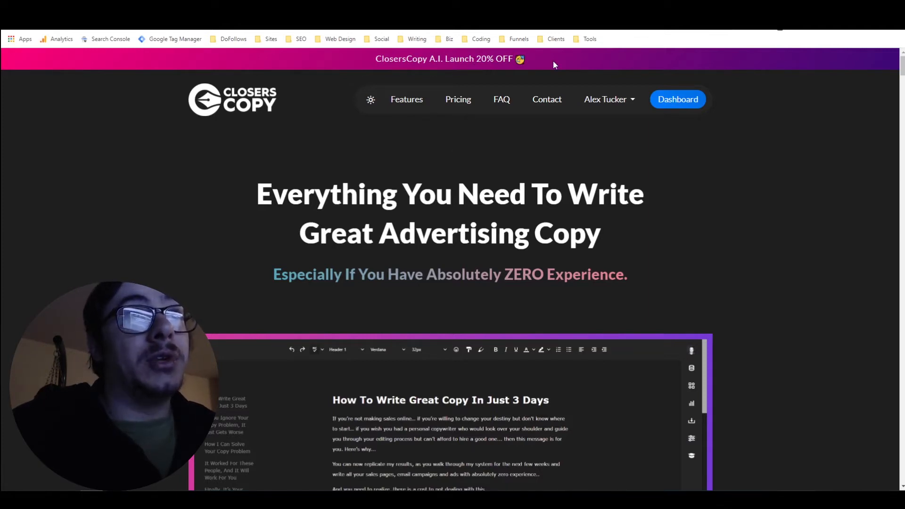
# Show the Pricing section and scroll through the Freelancer and Professional plan comparison.
pyautogui.click(465, 99)
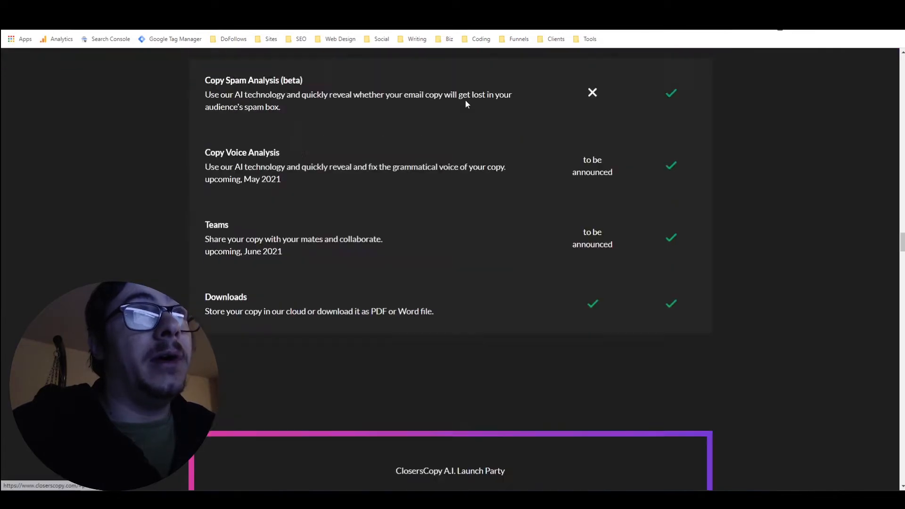
pyautogui.scroll(-2, 486, 120)
pyautogui.scroll(-10, 488, 162)
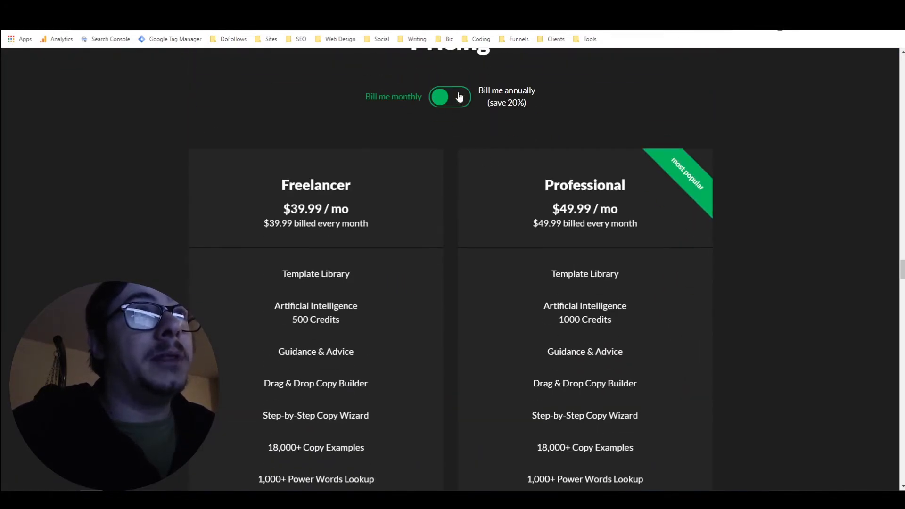
pyautogui.scroll(-1, 495, 102)
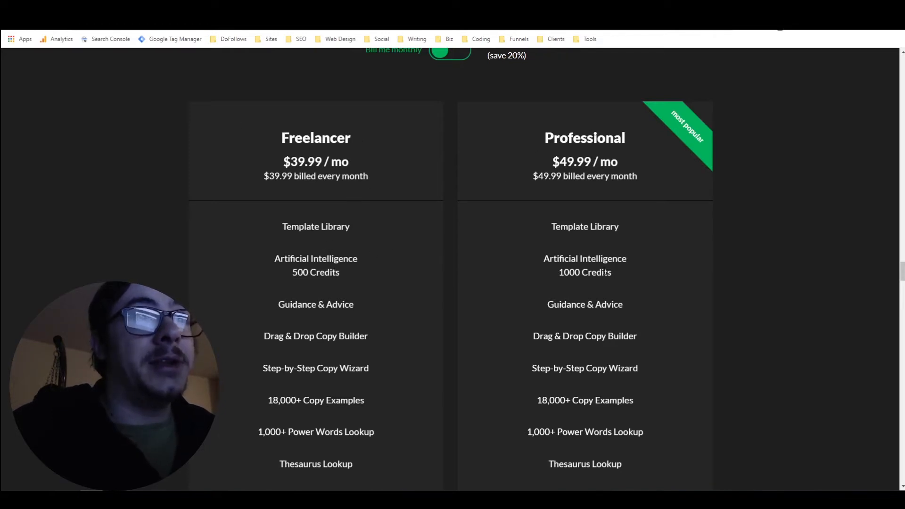
pyautogui.scroll(-4, 413, 241)
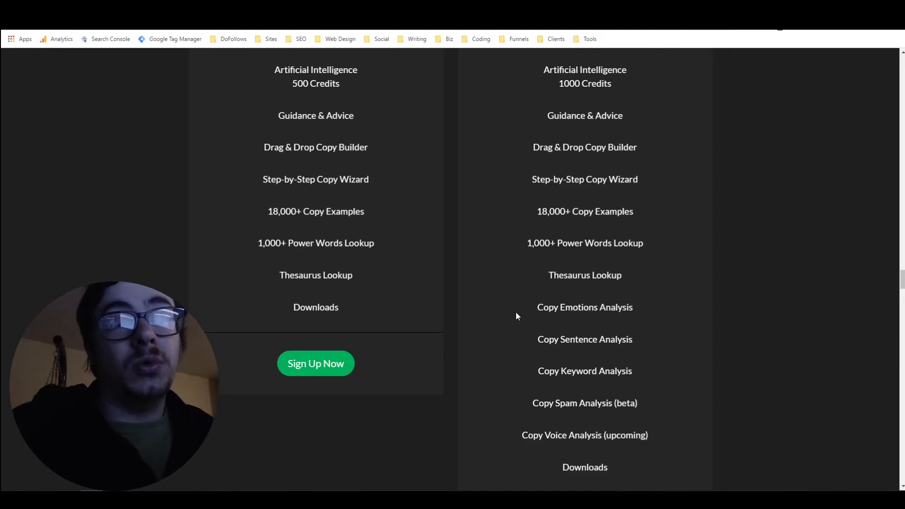
pyautogui.scroll(5, 516, 312)
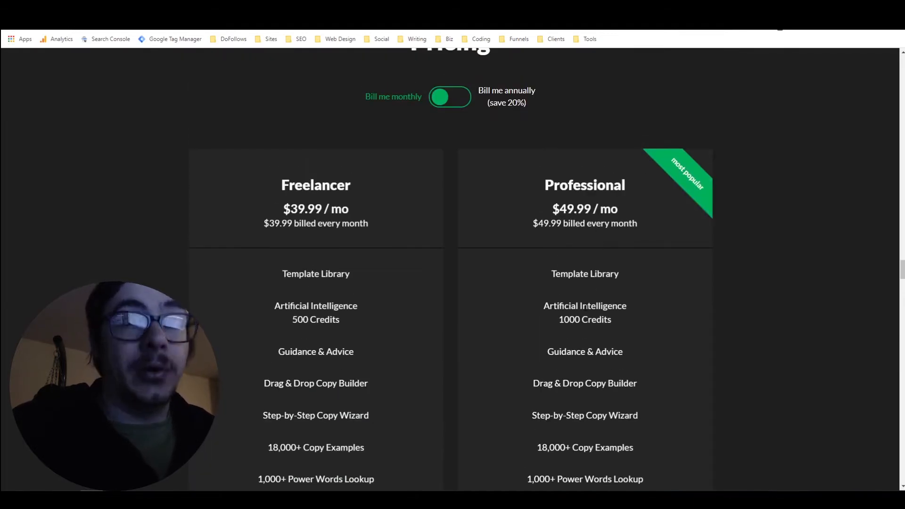
pyautogui.scroll(-4, 584, 293)
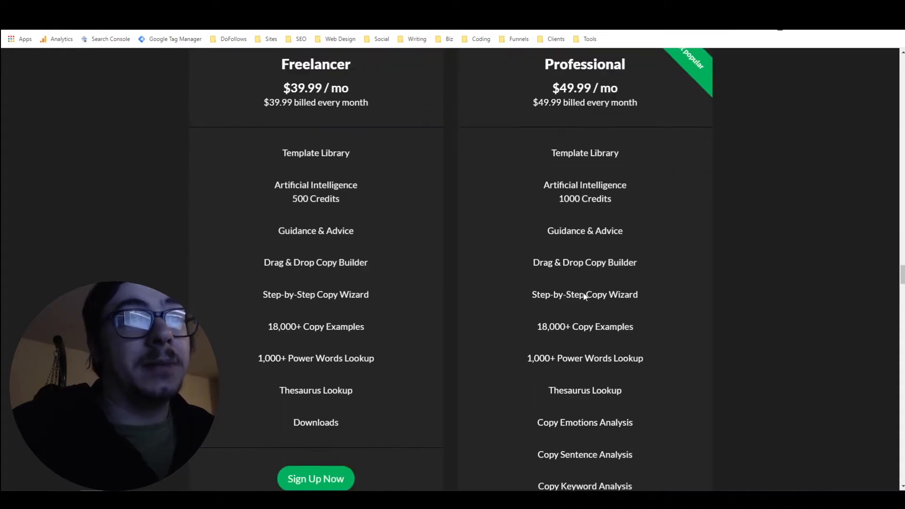
pyautogui.scroll(-3, 569, 374)
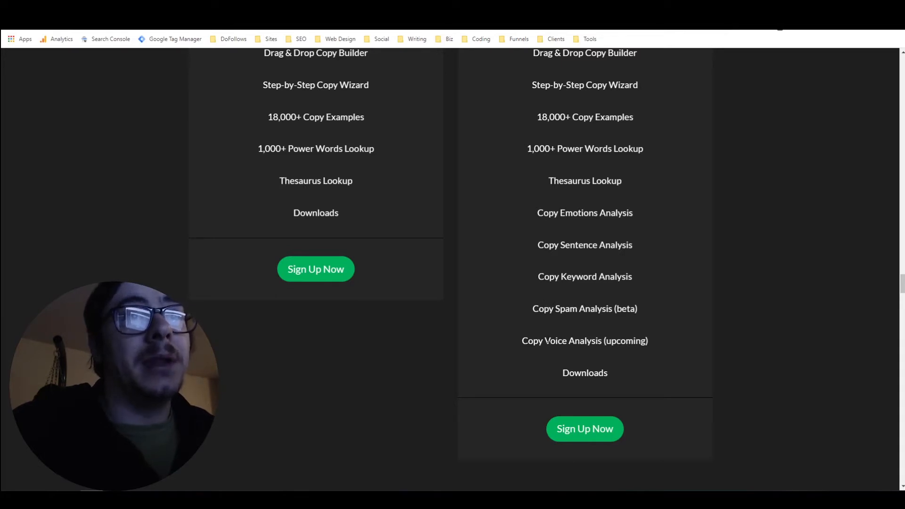
# Highlight the Copy Voice Analysis (upcoming) feature line, then scroll back up to the discount banner.
pyautogui.moveTo(525, 342); pyautogui.dragTo(651, 341)
pyautogui.click(652, 338)
pyautogui.scroll(5, 651, 339)
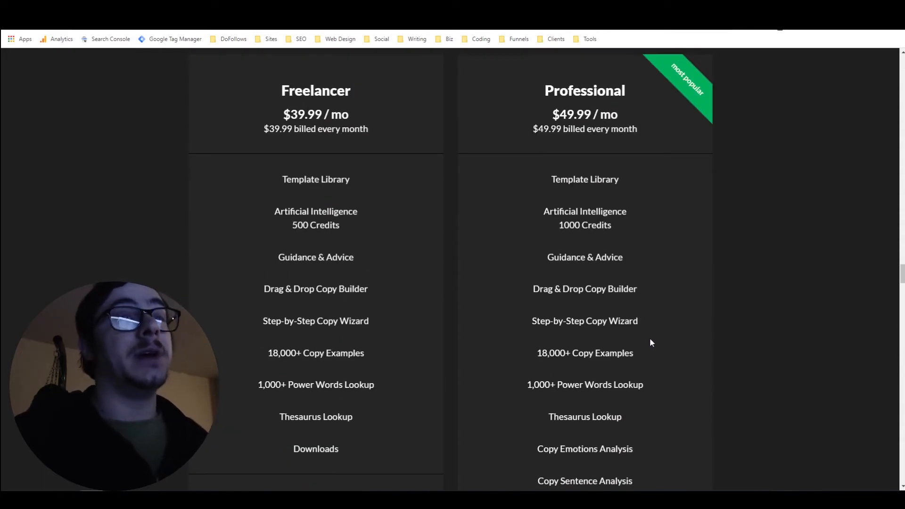
pyautogui.scroll(4, 649, 338)
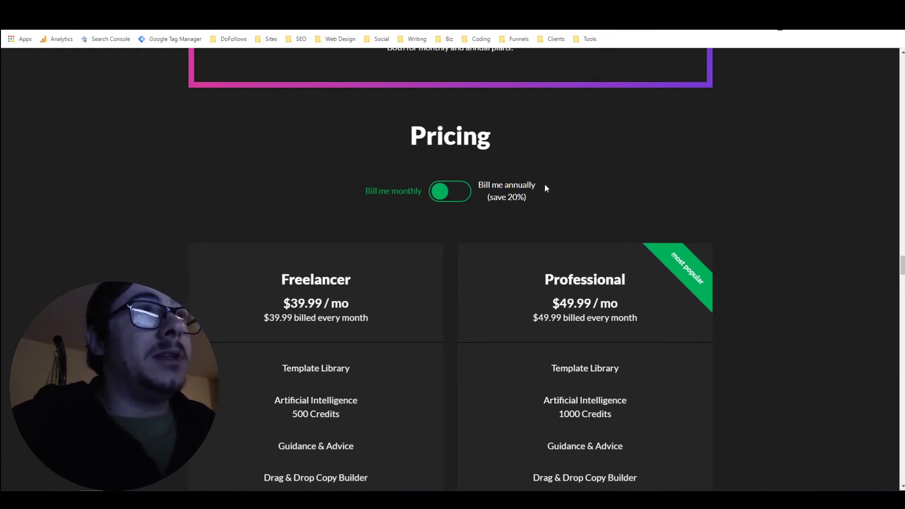
pyautogui.scroll(3, 542, 181)
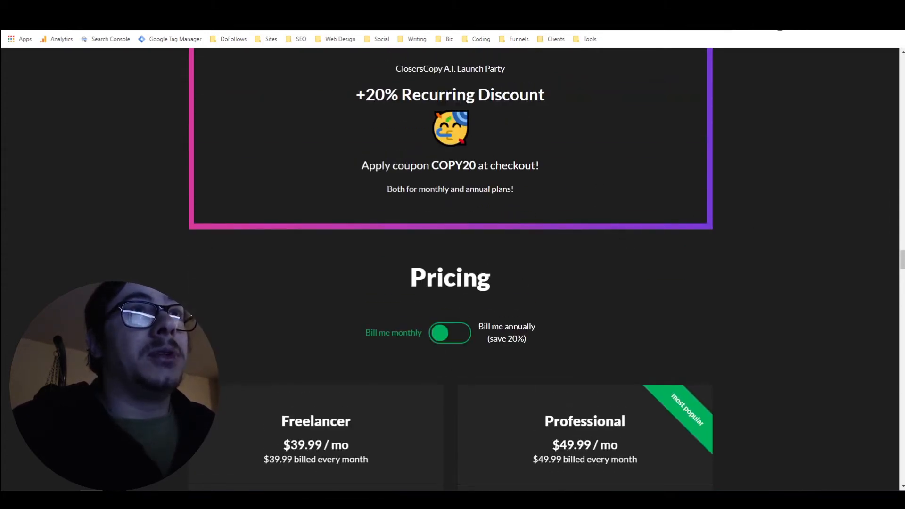
pyautogui.click(495, 10)
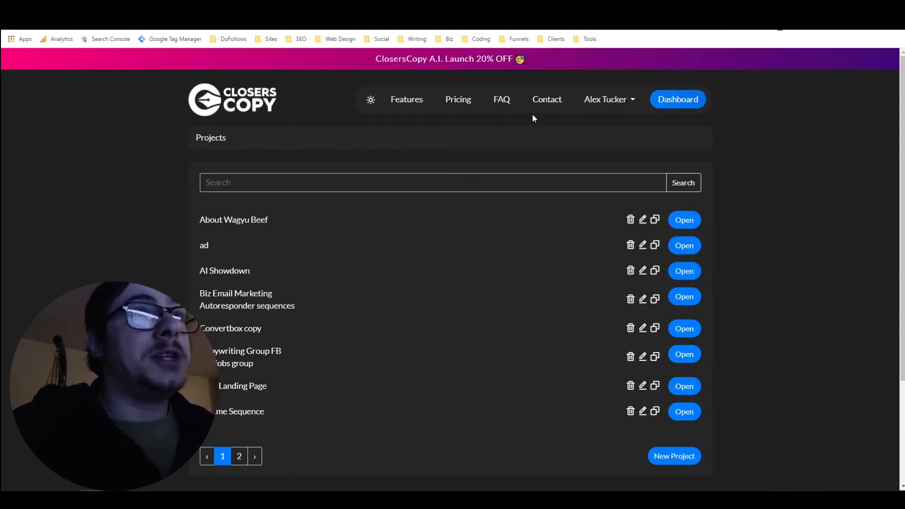
# Page through the saved projects, open AI Showdown and start a new document in it.
pyautogui.click(239, 456)
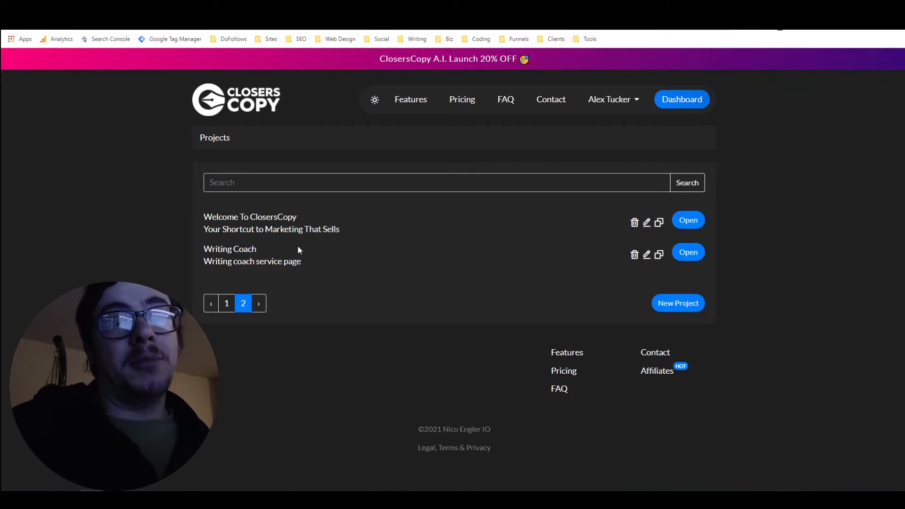
pyautogui.click(231, 302)
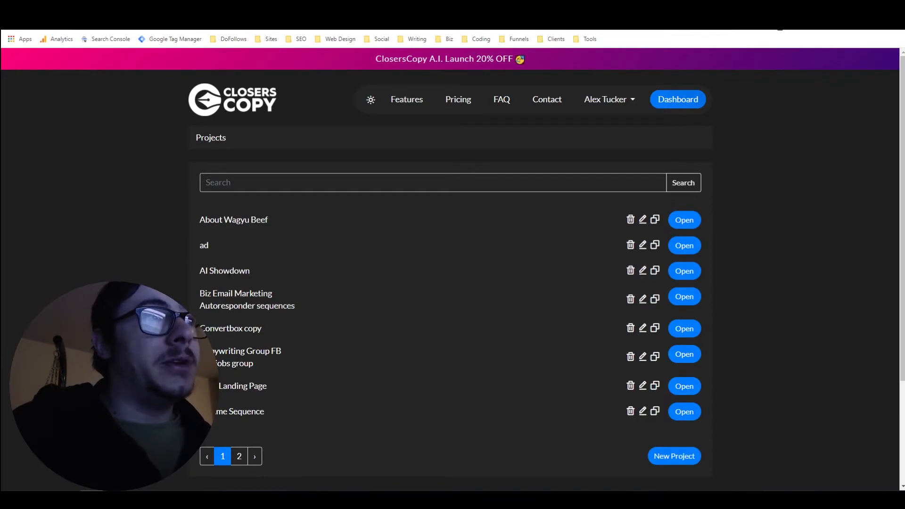
pyautogui.click(691, 277)
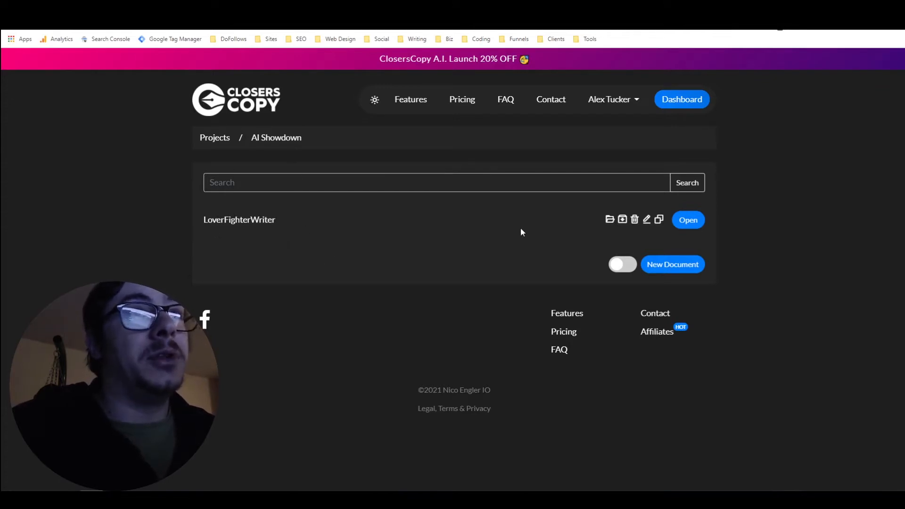
pyautogui.click(679, 264)
# Name the new document 'ClosersCopy', save it, and open it in the editor.
pyautogui.click(405, 212)
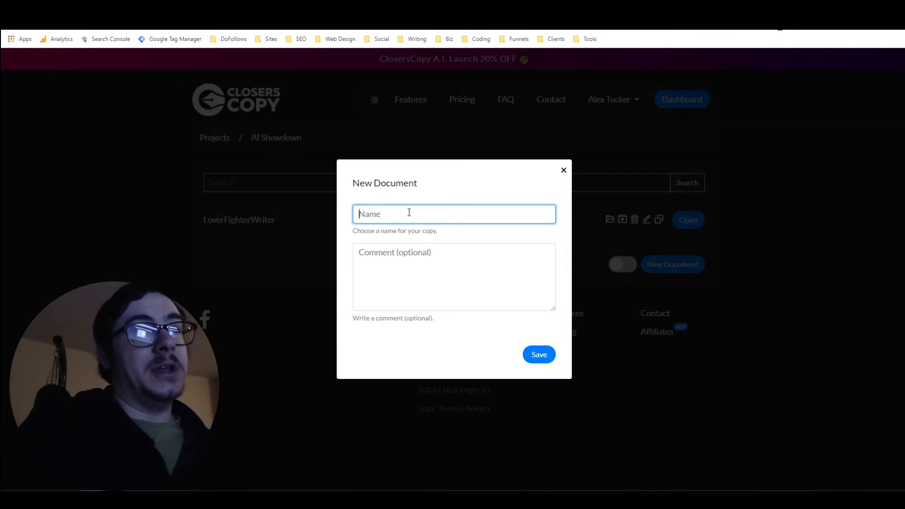
pyautogui.write('Closers')
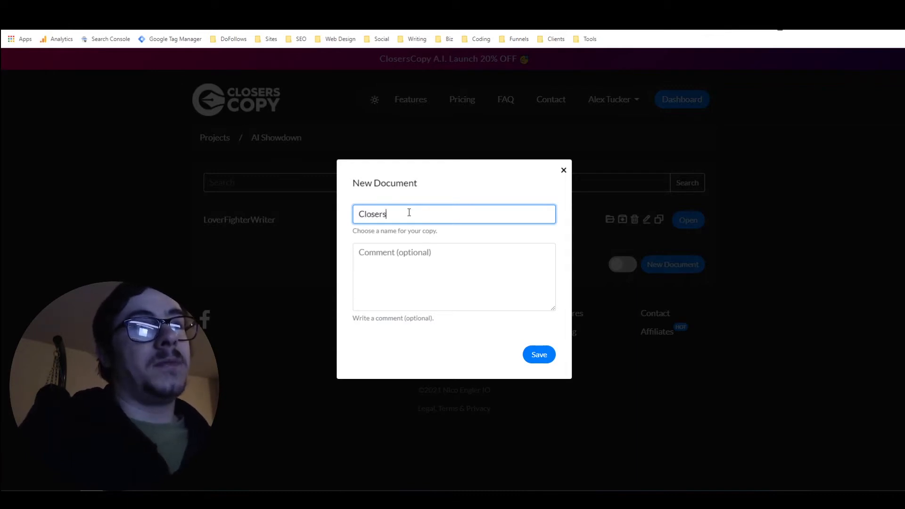
pyautogui.write('Copy')
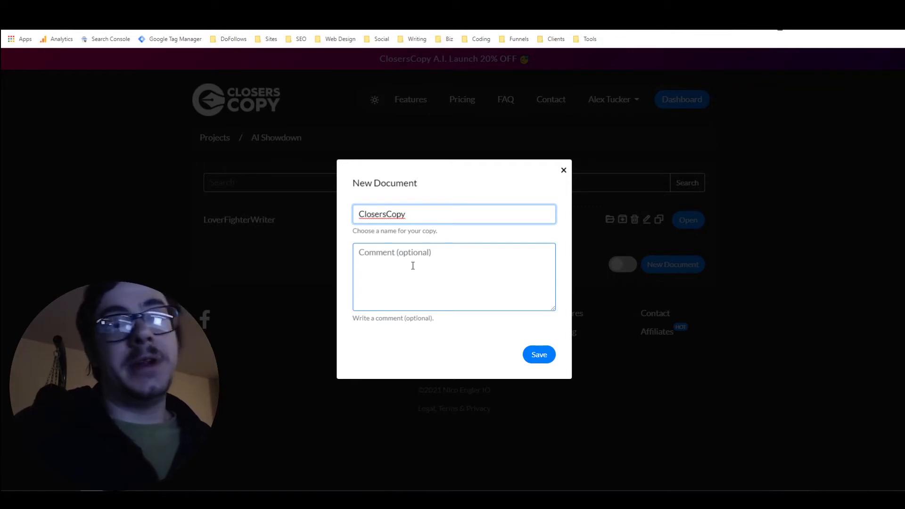
pyautogui.click(538, 354)
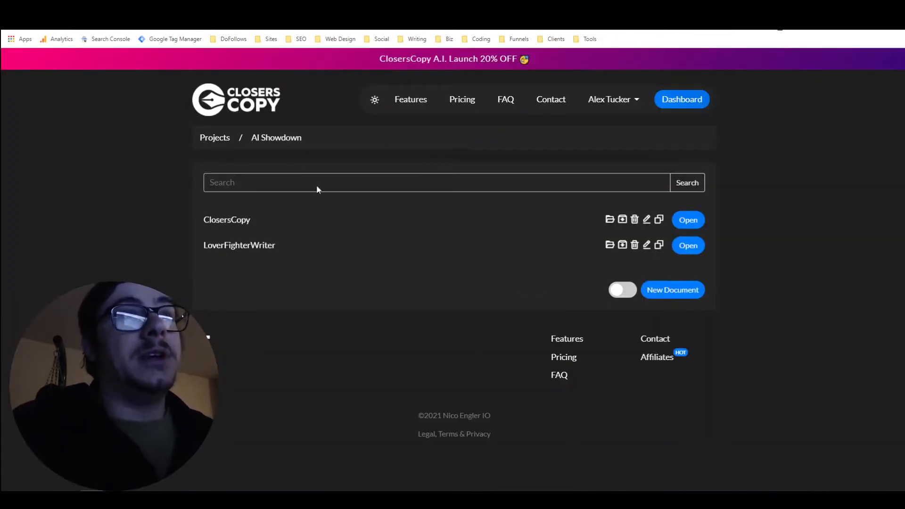
pyautogui.click(687, 221)
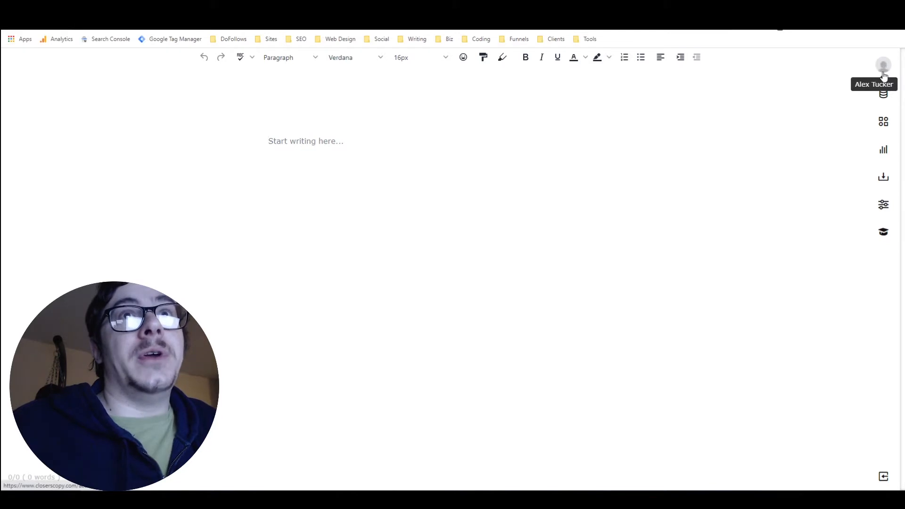
# Expand the Databases dropdown in the right sidebar to list the writing databases.
pyautogui.click(883, 94)
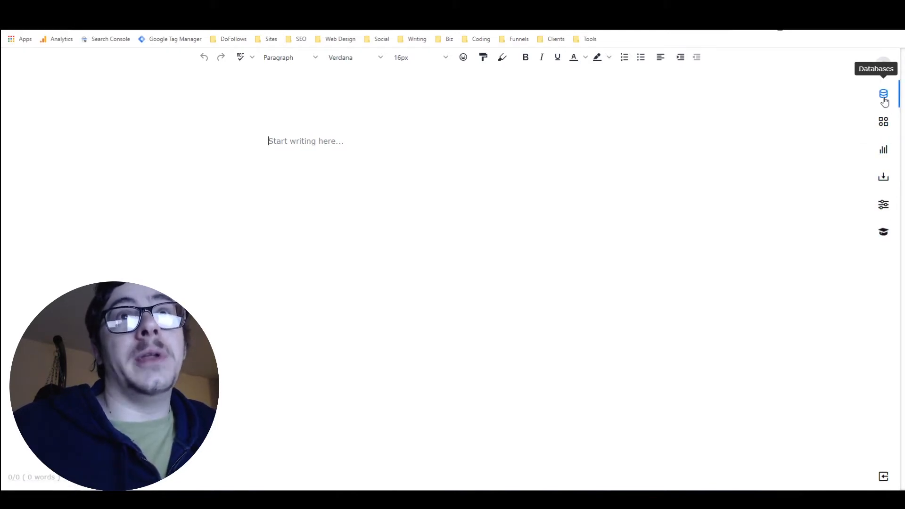
pyautogui.click(885, 99)
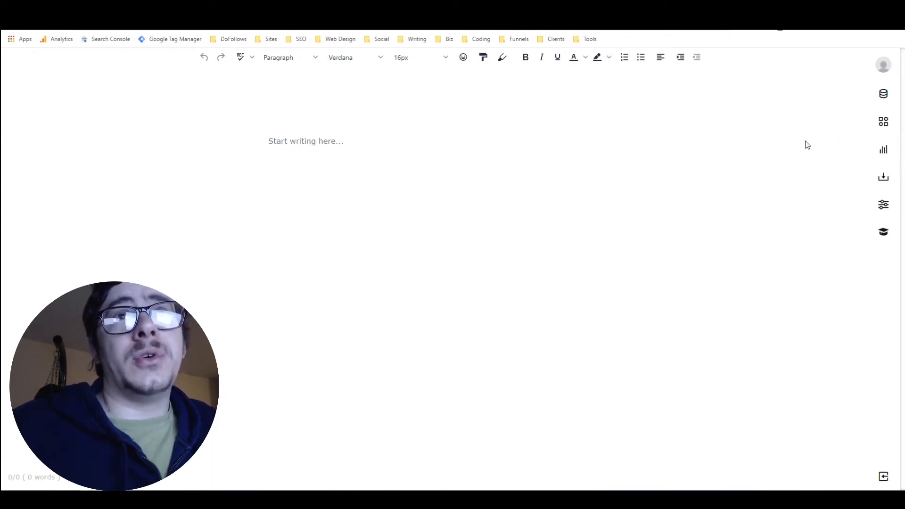
pyautogui.click(883, 122)
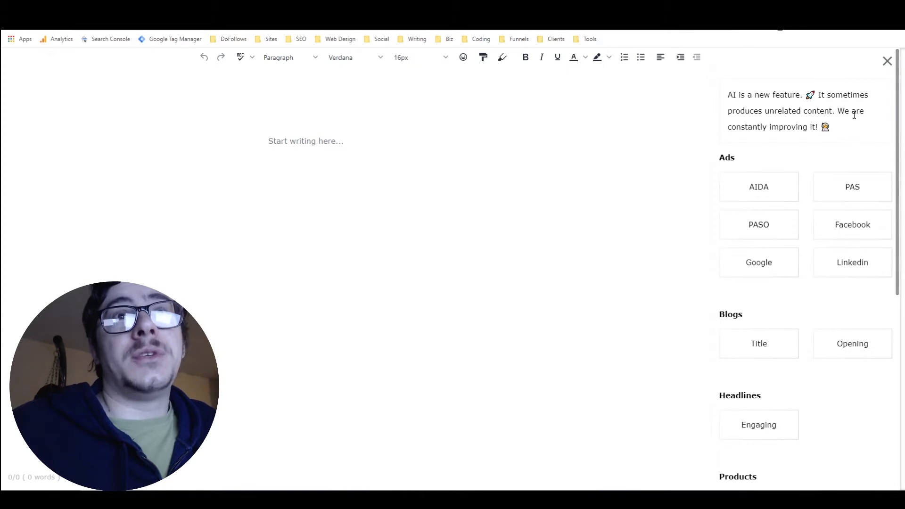
pyautogui.scroll(-1, 799, 149)
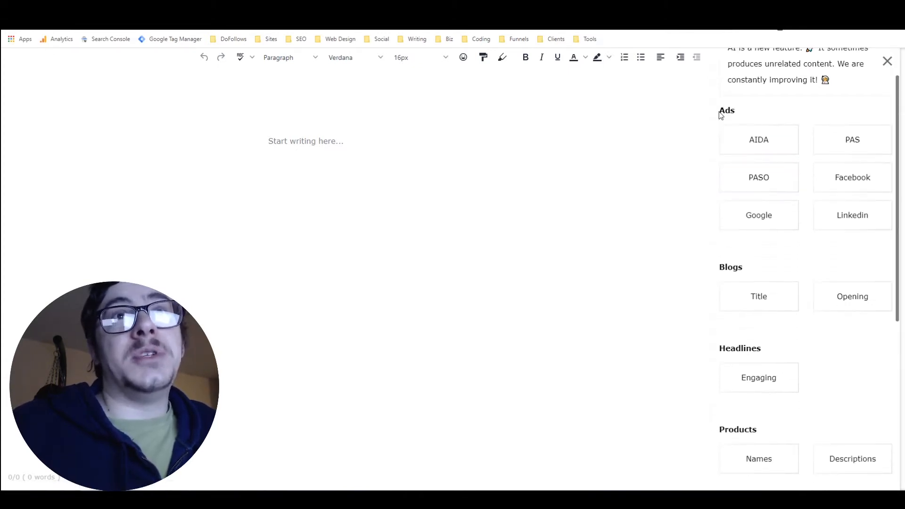
pyautogui.scroll(-2, 766, 118)
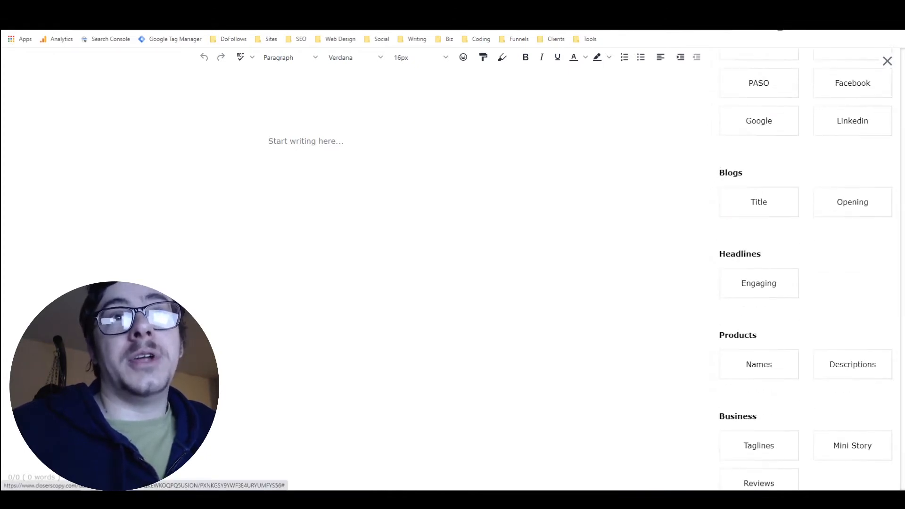
pyautogui.scroll(-2, 842, 191)
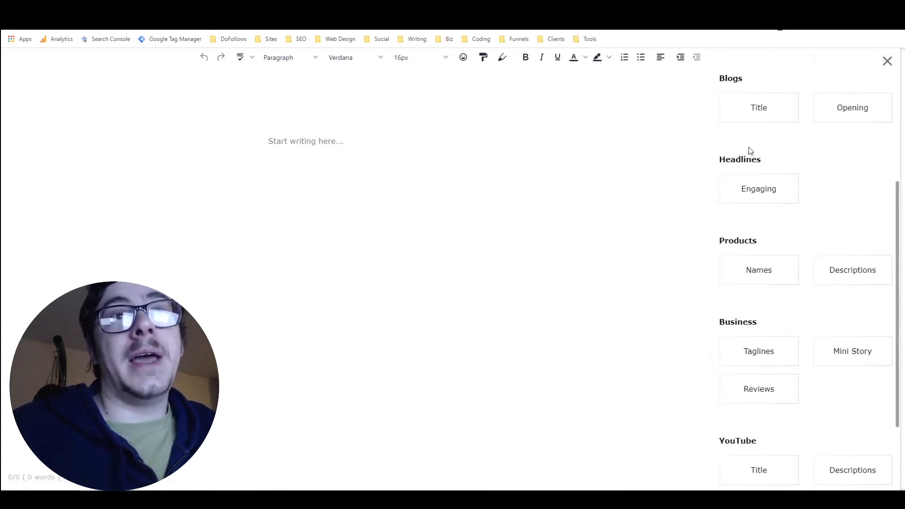
pyautogui.scroll(-1, 748, 147)
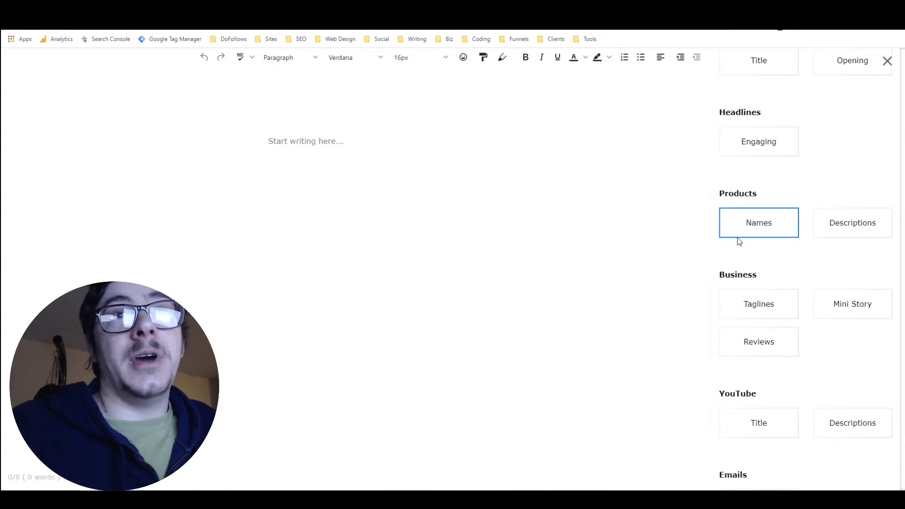
pyautogui.scroll(-1, 815, 208)
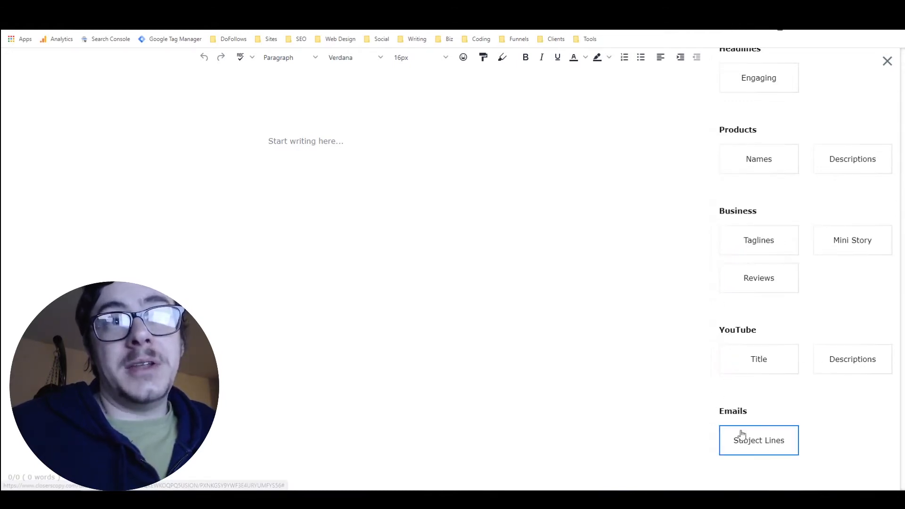
pyautogui.scroll(6, 771, 377)
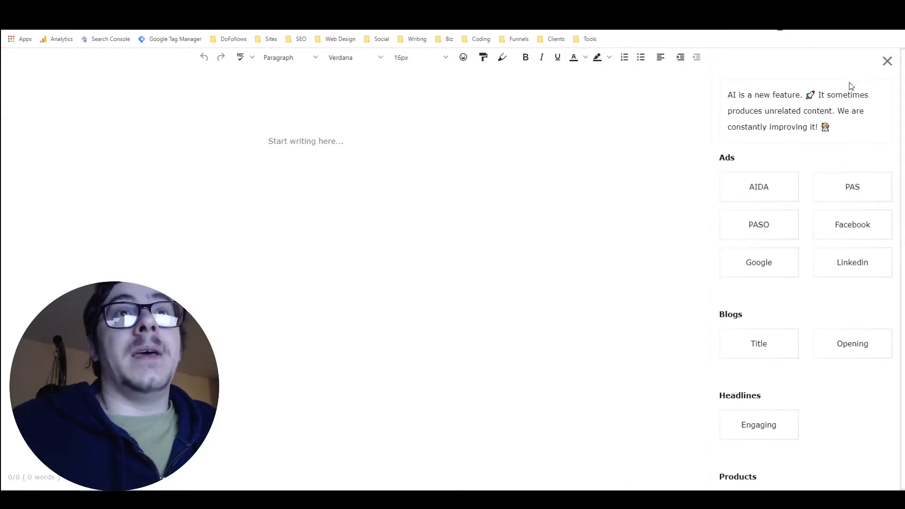
pyautogui.click(888, 64)
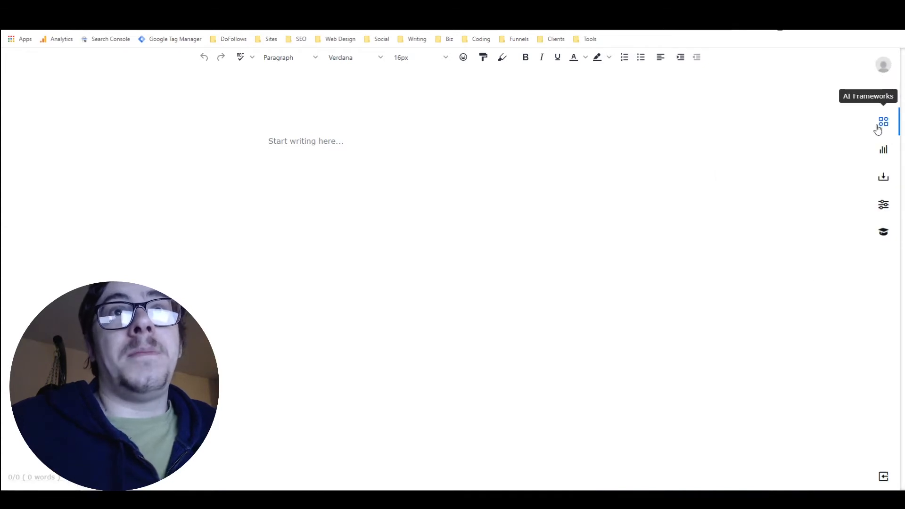
pyautogui.click(884, 151)
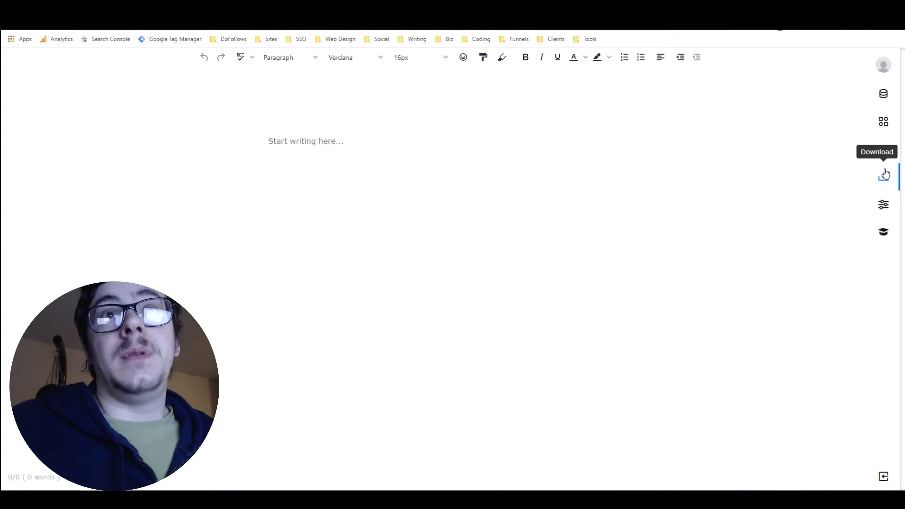
pyautogui.click(883, 234)
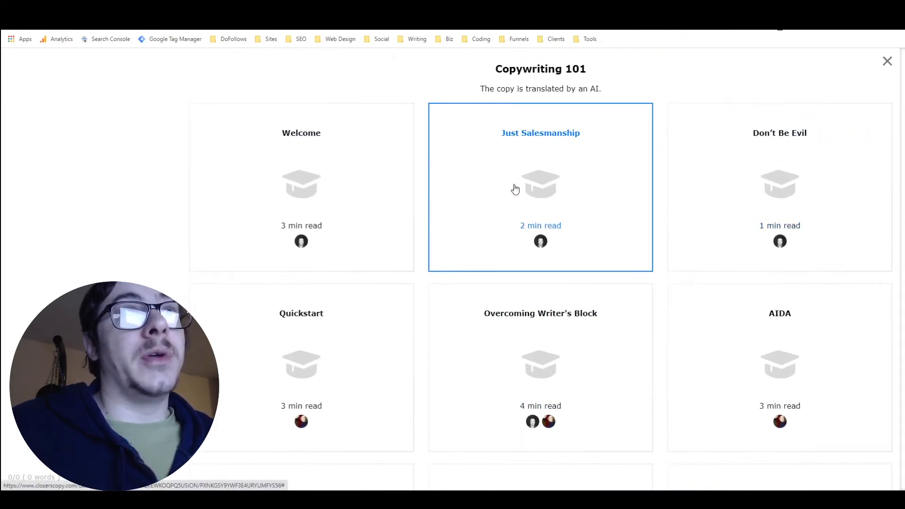
pyautogui.click(885, 63)
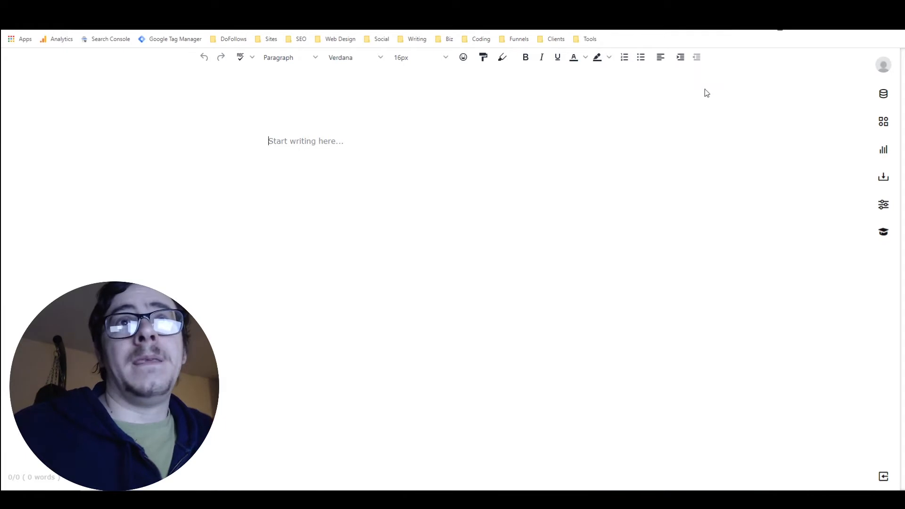
# Go to Databases > Templates > Emails > Subject Lines and expand the General Collection.
pyautogui.click(880, 97)
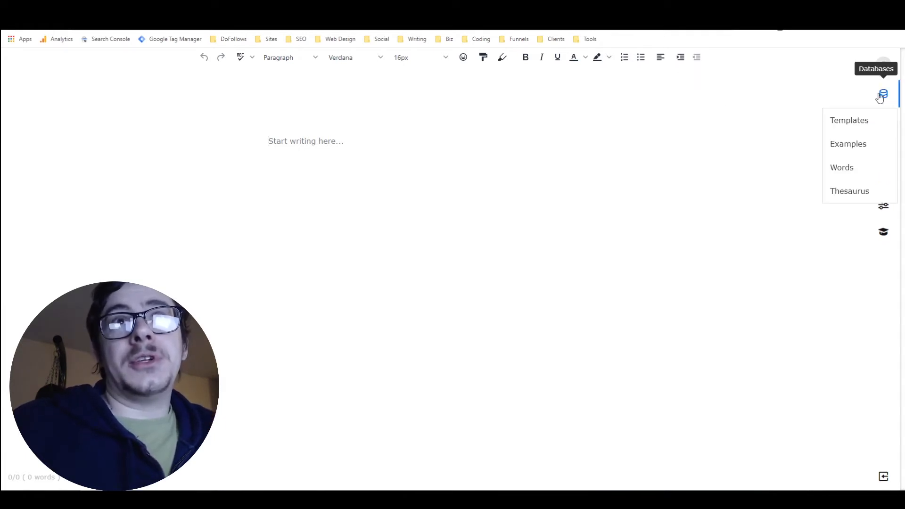
pyautogui.click(863, 122)
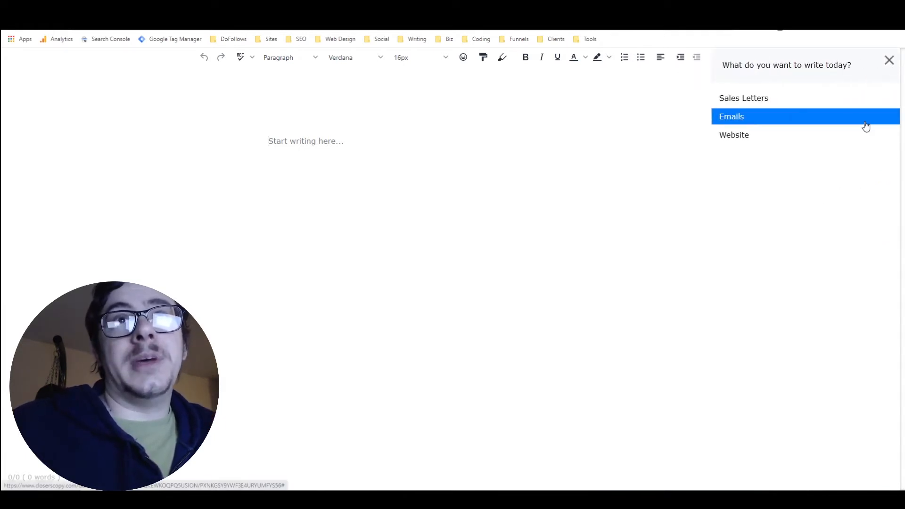
pyautogui.click(739, 116)
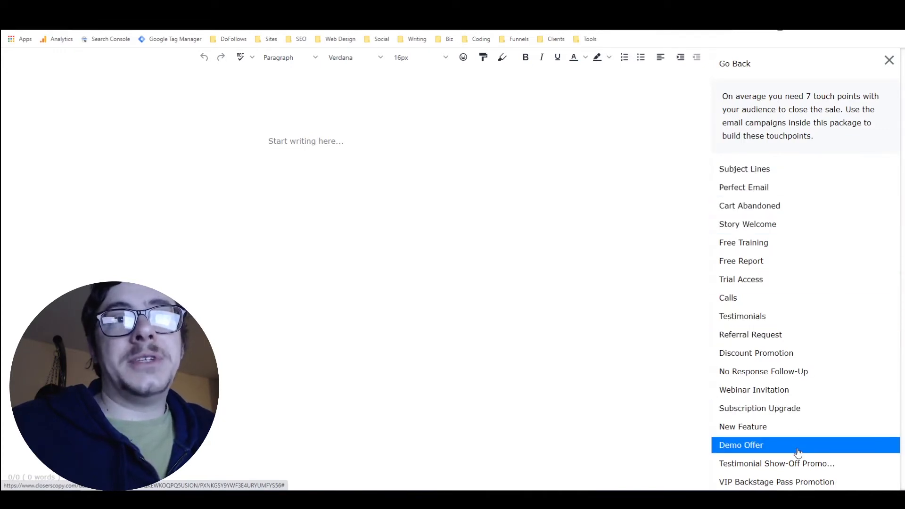
pyautogui.click(795, 173)
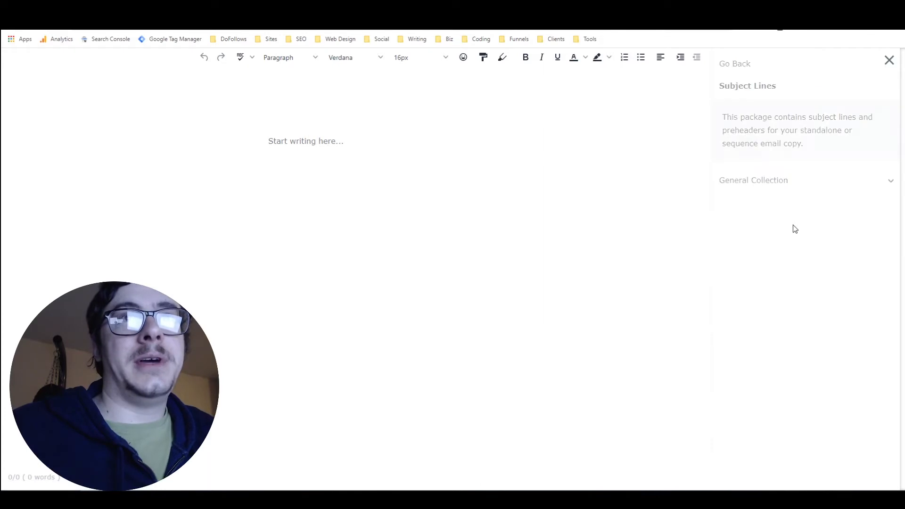
pyautogui.click(811, 182)
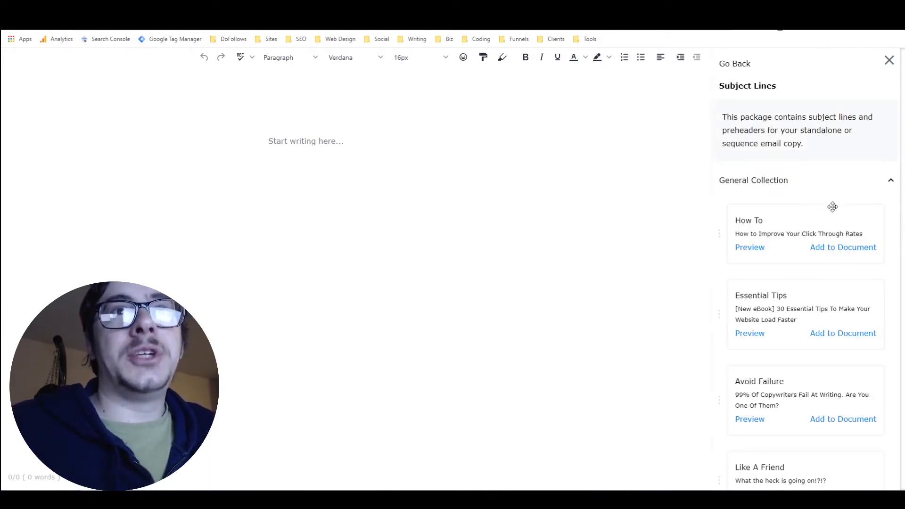
# Scroll through the General Collection subject-line cards.
pyautogui.scroll(-2, 834, 204)
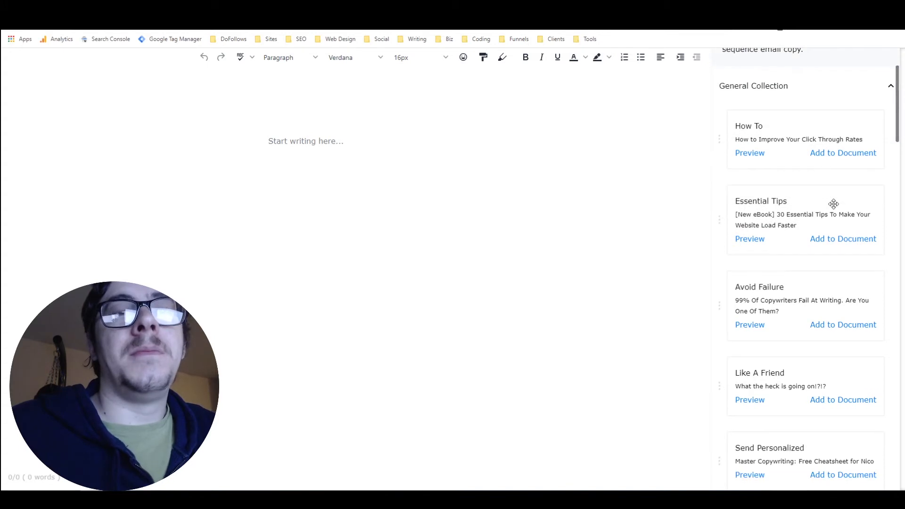
pyautogui.scroll(-3, 834, 204)
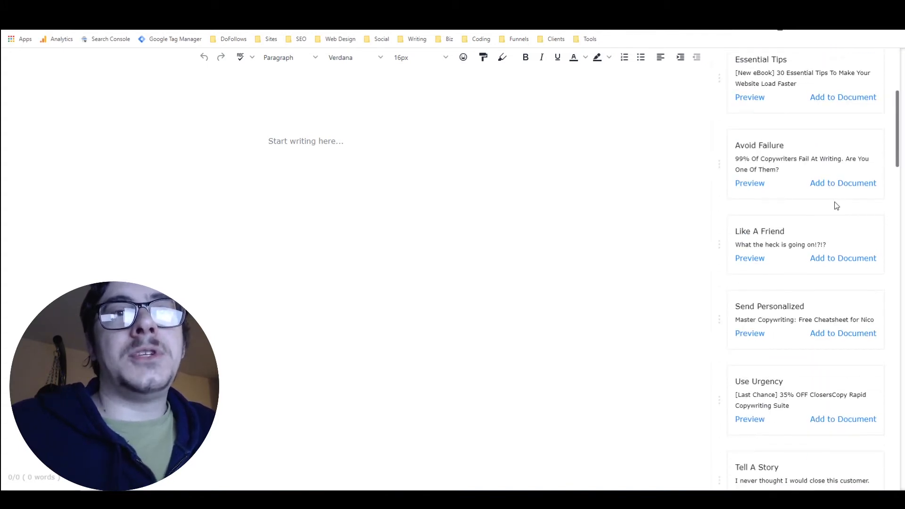
pyautogui.scroll(-4, 836, 204)
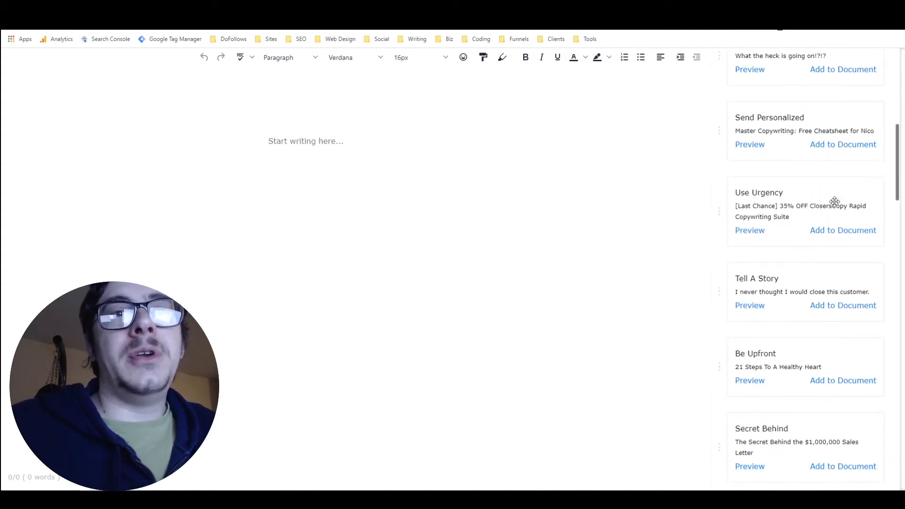
pyautogui.scroll(-2, 835, 202)
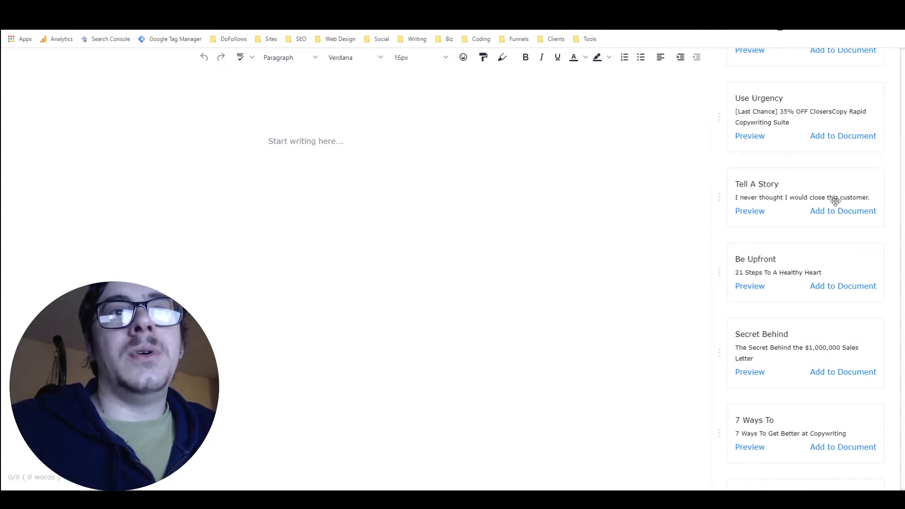
pyautogui.scroll(-2, 839, 166)
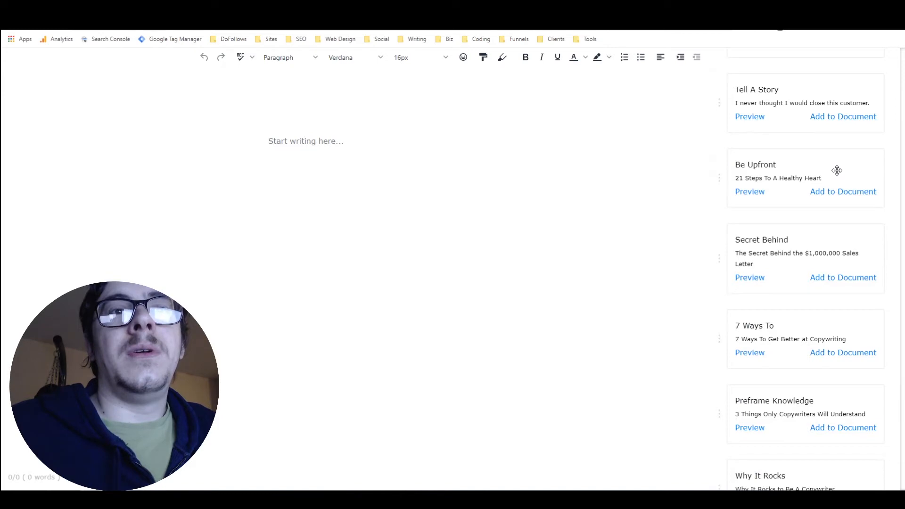
pyautogui.scroll(-6, 835, 172)
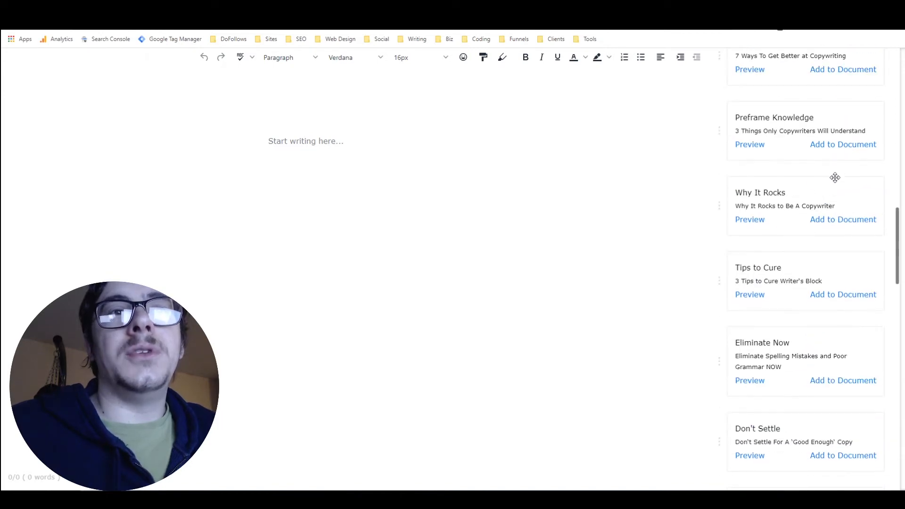
pyautogui.scroll(-7, 834, 181)
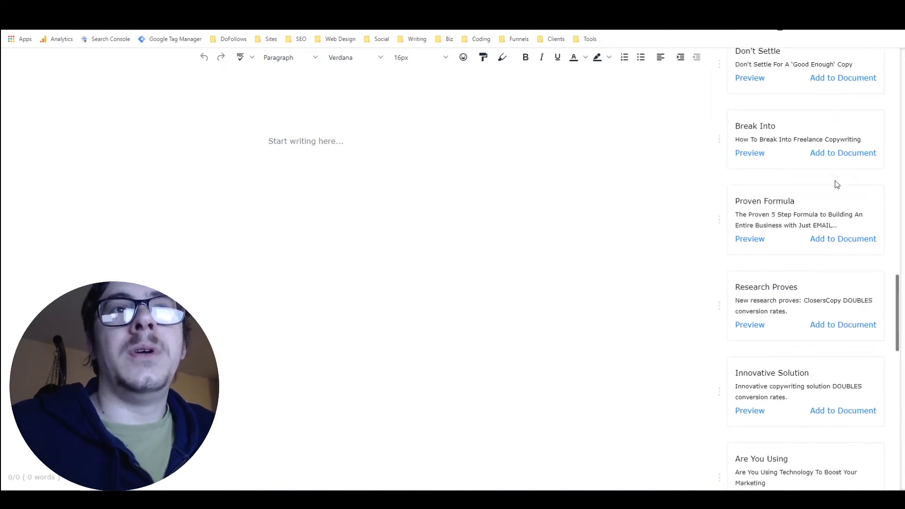
pyautogui.scroll(-4, 836, 184)
pyautogui.scroll(-2, 836, 183)
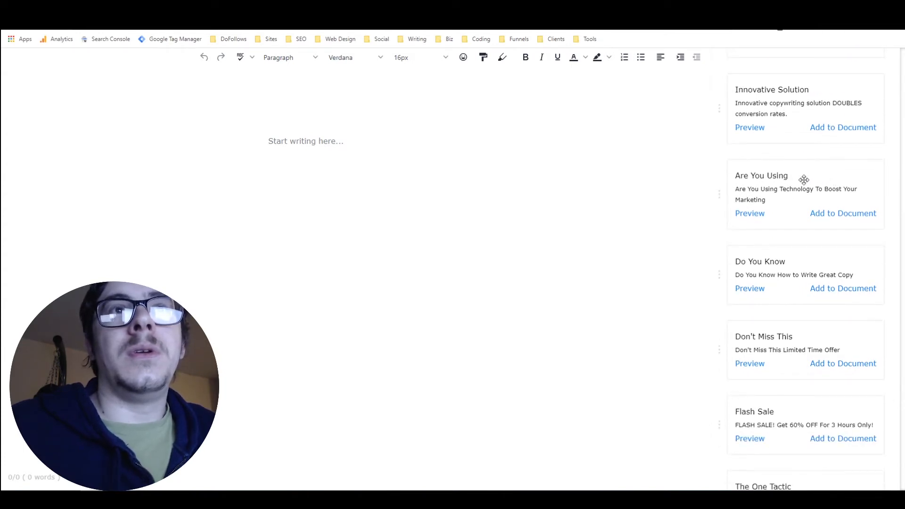
# Insert the 'Are You Using' subject line and replace 'Technology' with 'Chatbots'.
pyautogui.moveTo(813, 179); pyautogui.dragTo(399, 160)
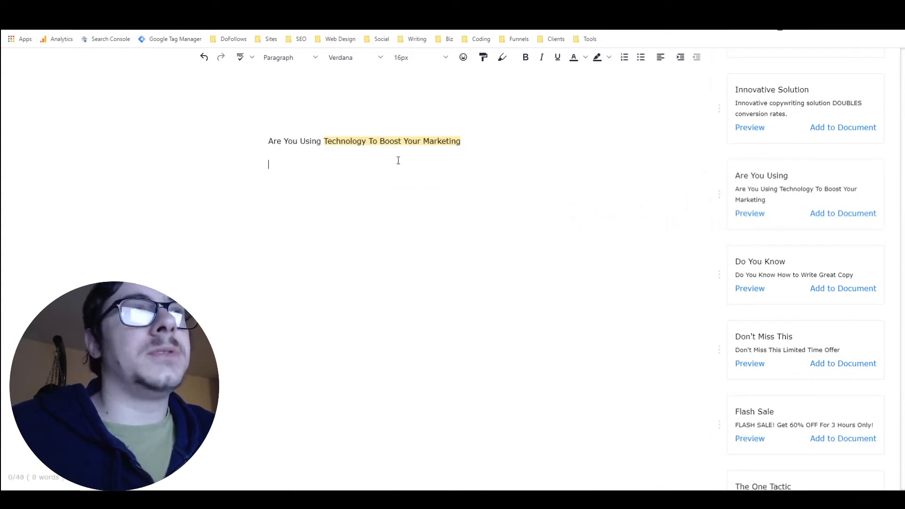
pyautogui.click(398, 160)
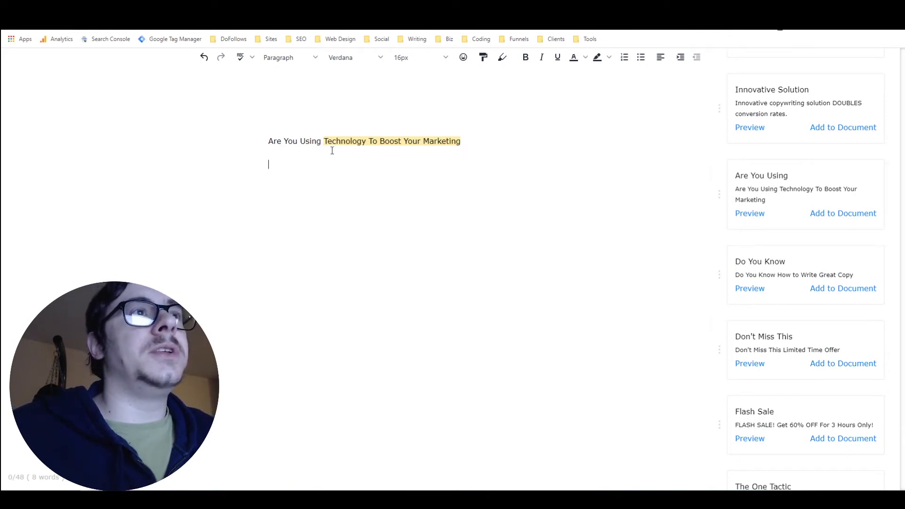
pyautogui.moveTo(328, 142); pyautogui.dragTo(366, 142)
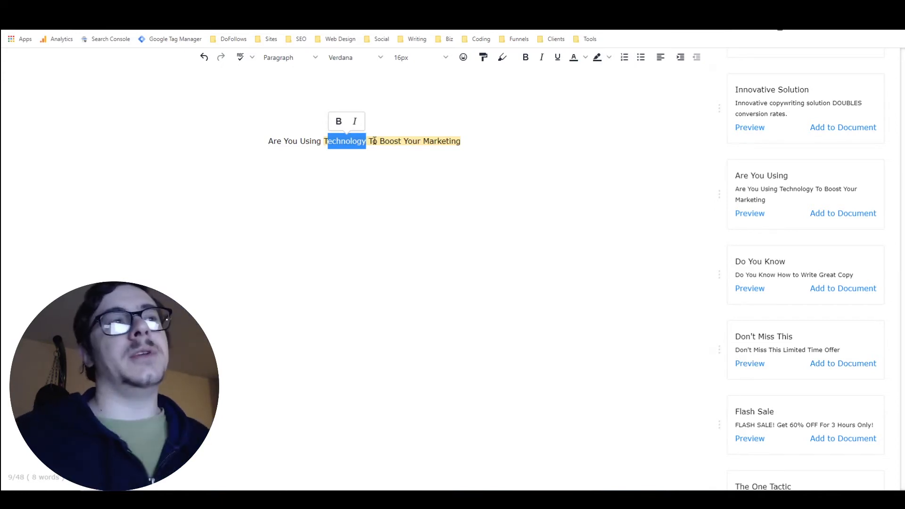
pyautogui.click(385, 142)
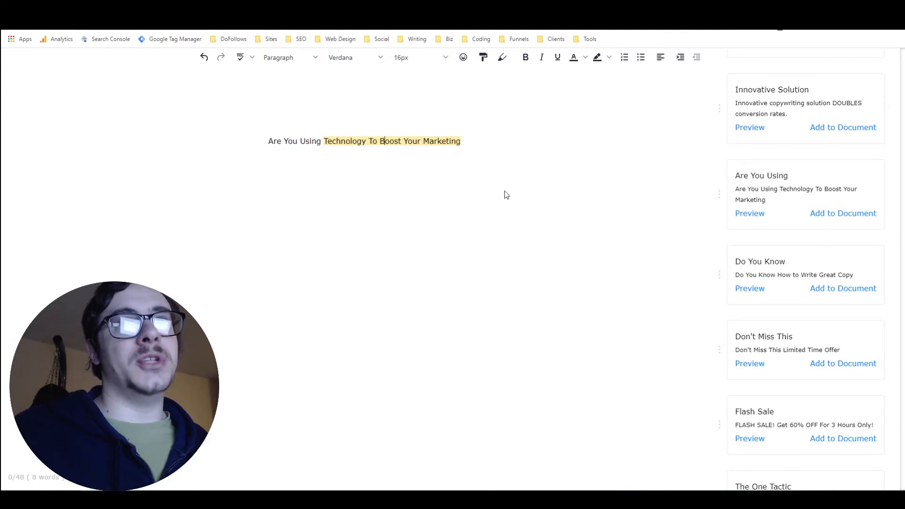
pyautogui.moveTo(324, 142); pyautogui.dragTo(366, 141)
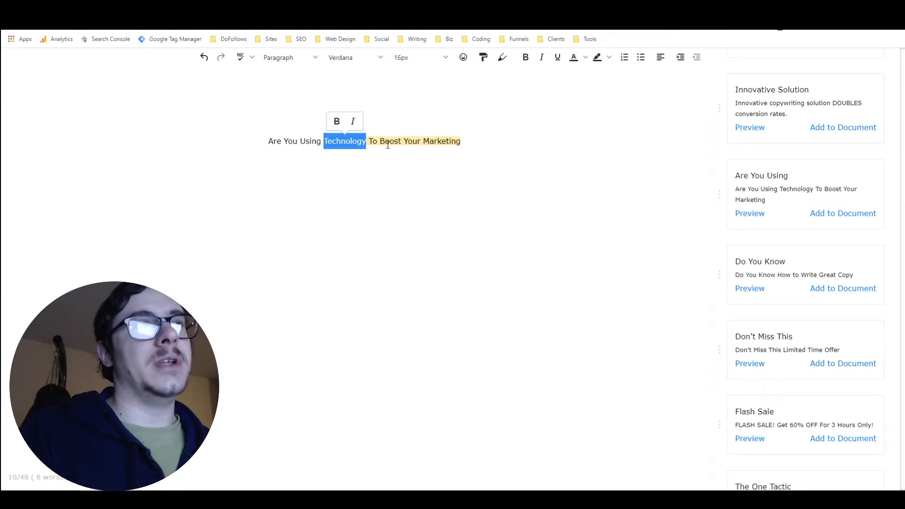
pyautogui.write('Chatbots')
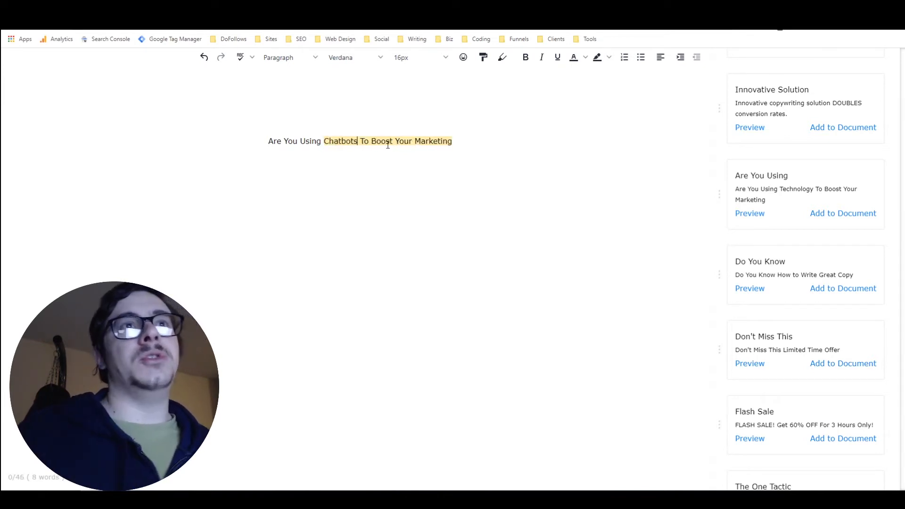
pyautogui.scroll(10, 800, 178)
pyautogui.scroll(8, 801, 177)
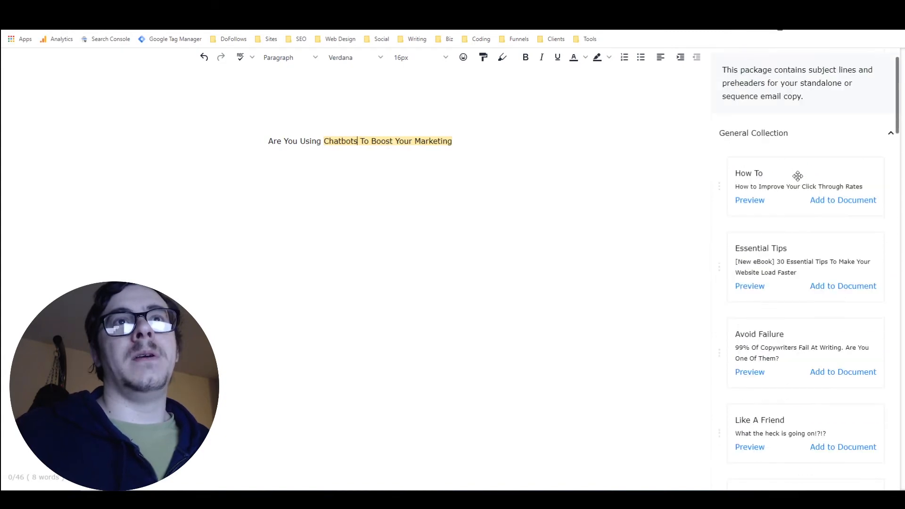
# From Perfect Email > Hook, add the 'Got Ideas' hook line below the subject.
pyautogui.click(739, 65)
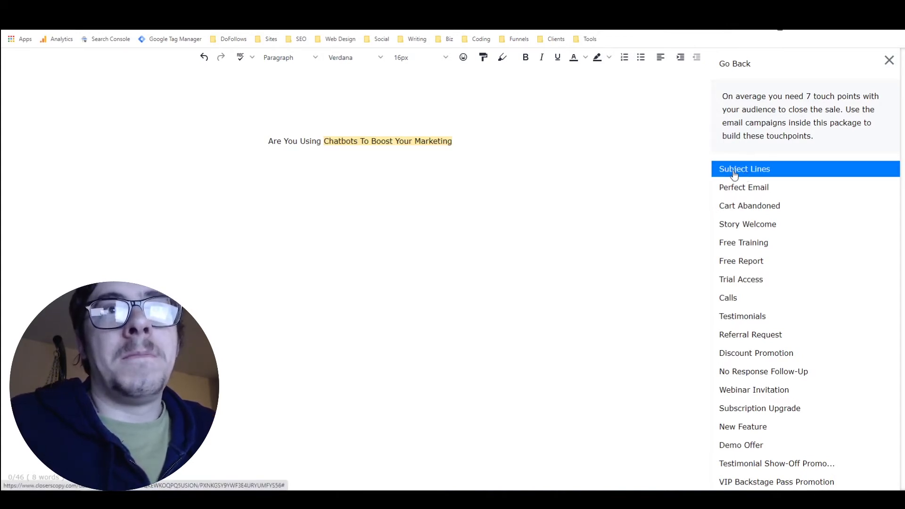
pyautogui.click(737, 190)
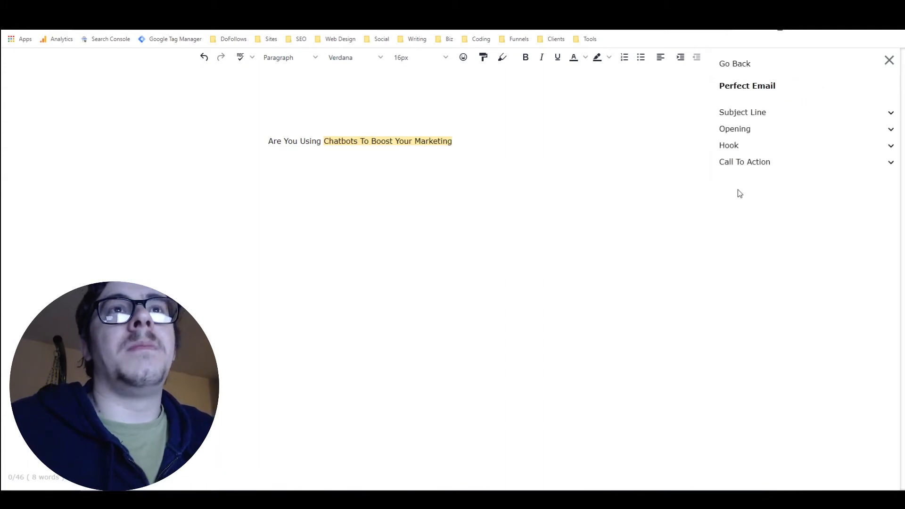
pyautogui.click(737, 146)
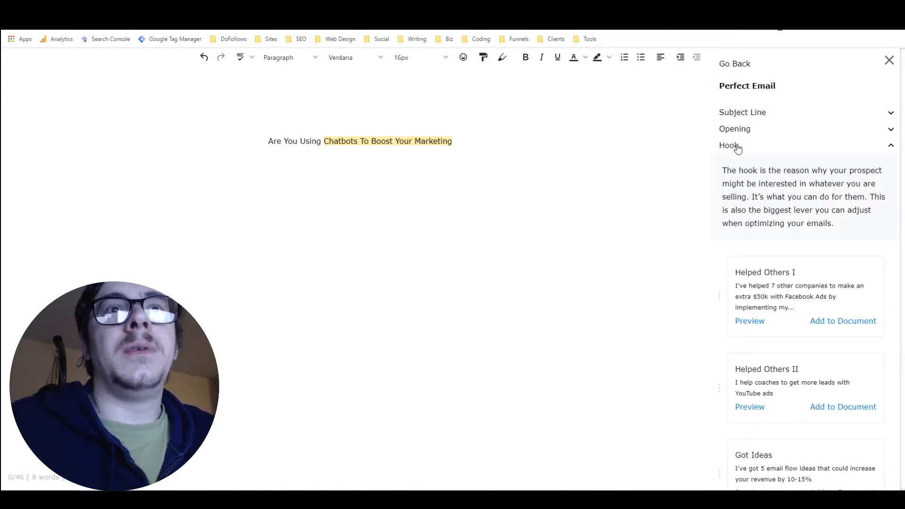
pyautogui.scroll(-1, 792, 191)
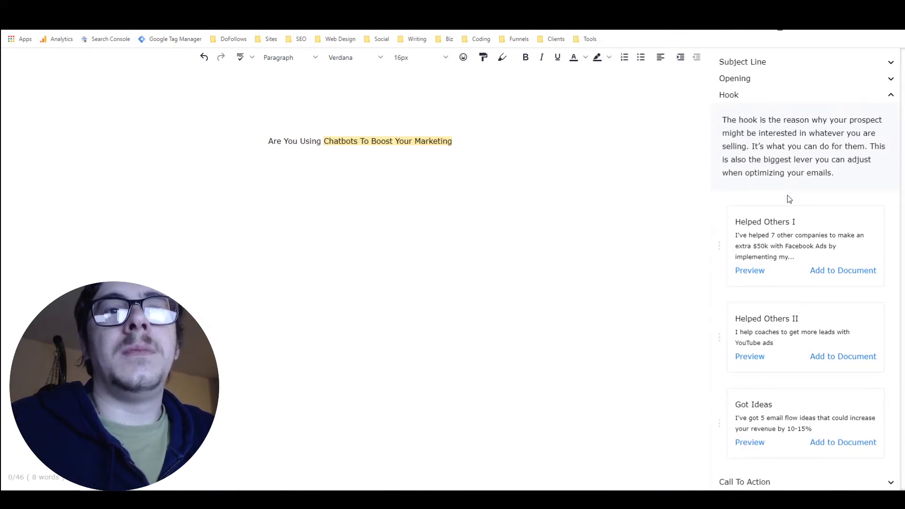
pyautogui.moveTo(777, 413); pyautogui.dragTo(353, 208)
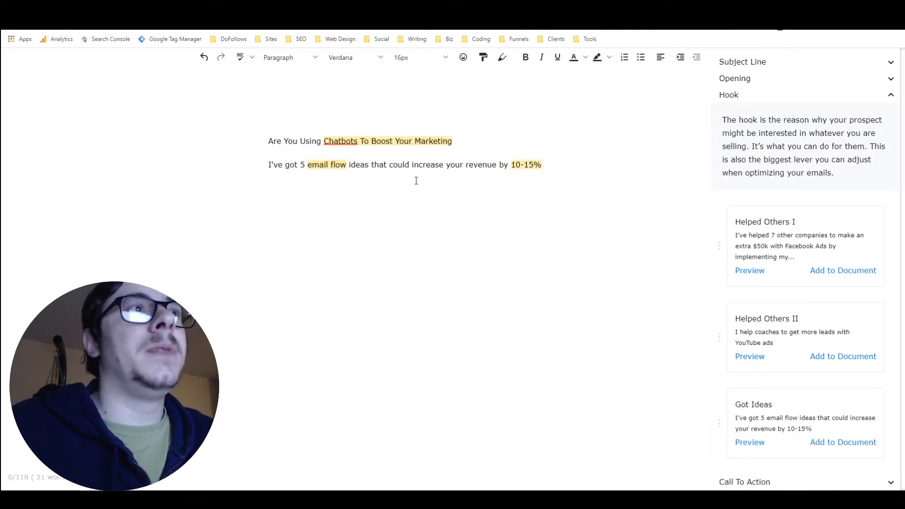
# Change 'email flow' to 'chatbot', 'by 10-15%' to 'significantly.', and '5' to '3'.
pyautogui.click(297, 169)
pyautogui.moveTo(308, 167); pyautogui.dragTo(347, 167)
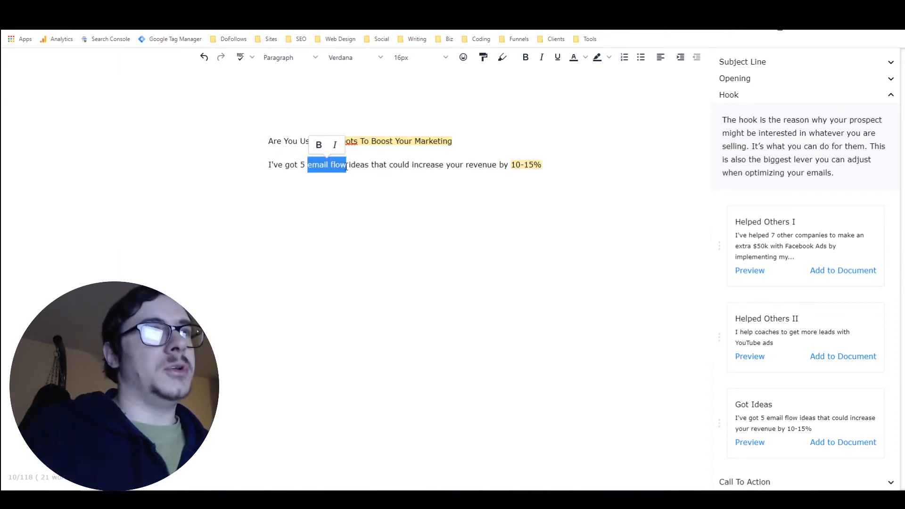
pyautogui.write('chatbot')
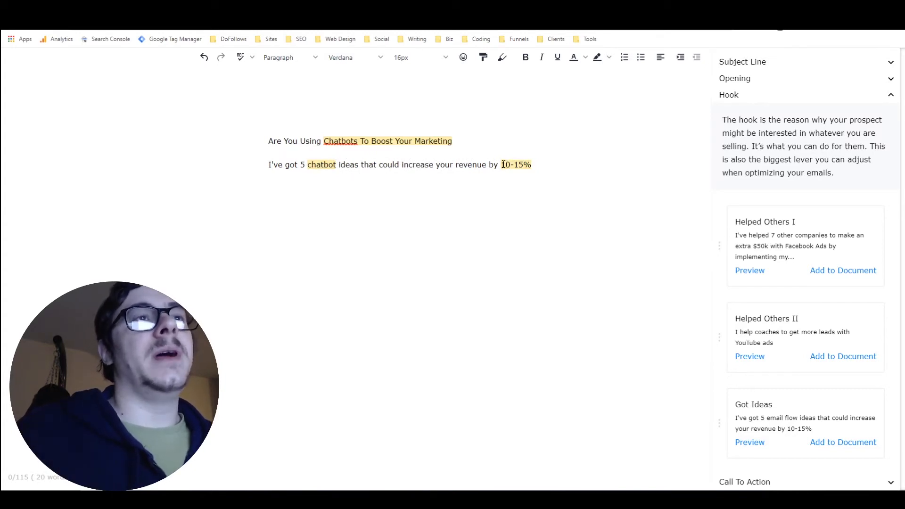
pyautogui.moveTo(490, 165); pyautogui.dragTo(542, 167)
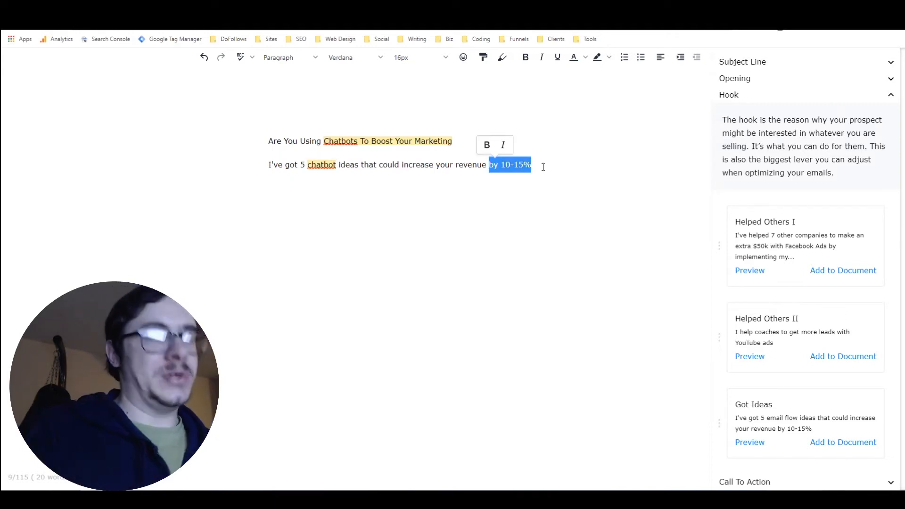
pyautogui.write('signif')
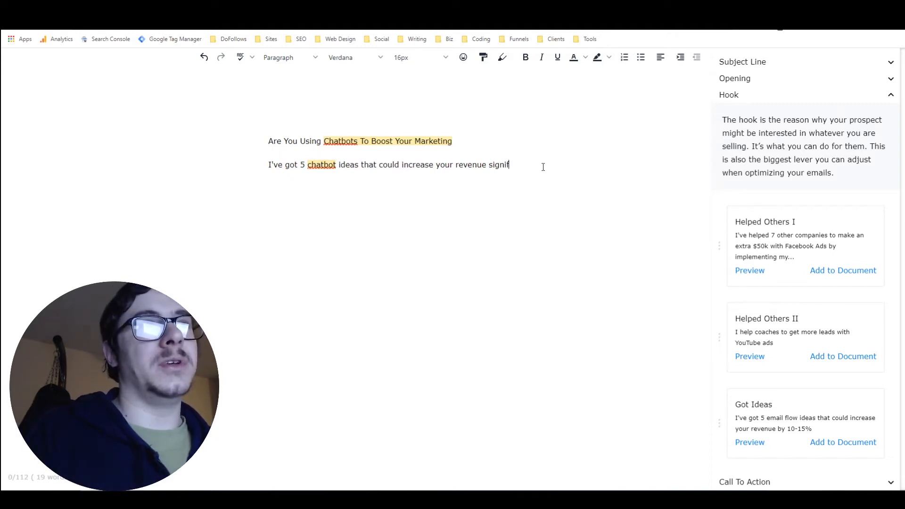
pyautogui.write('icantly.')
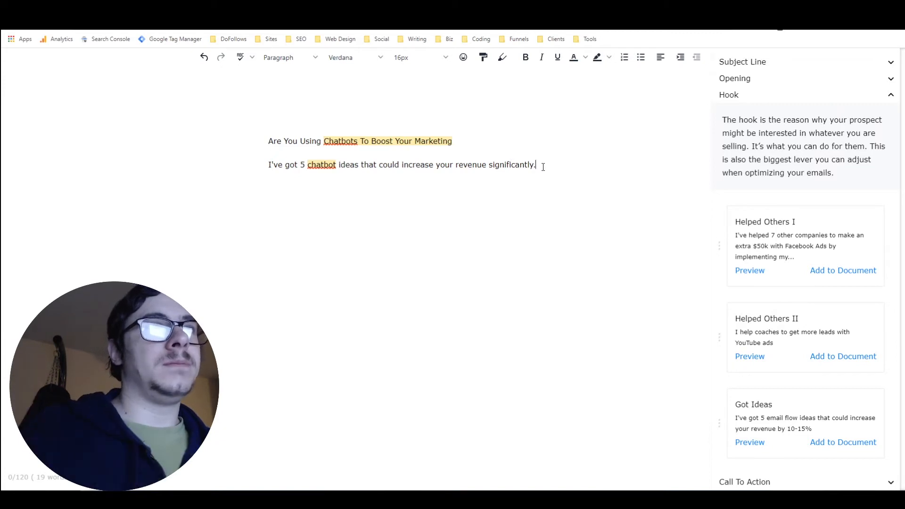
pyautogui.moveTo(301, 163); pyautogui.dragTo(307, 165)
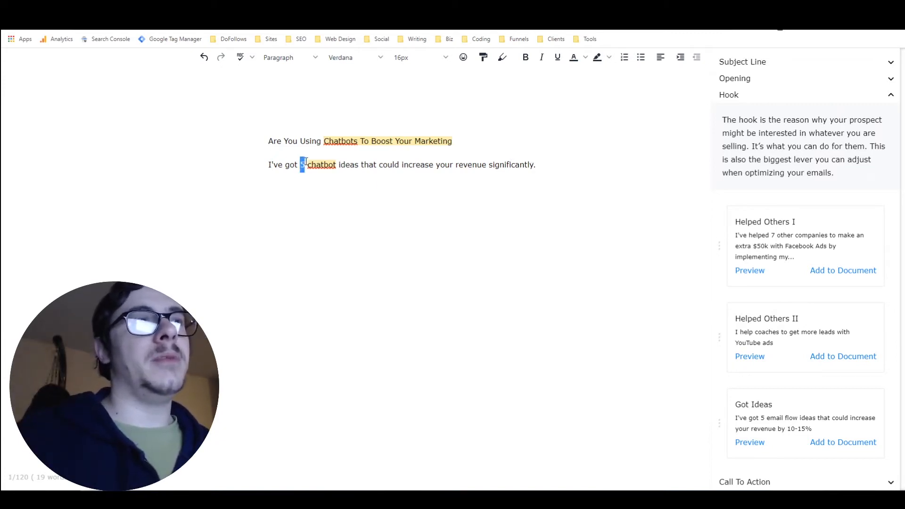
pyautogui.write('3')
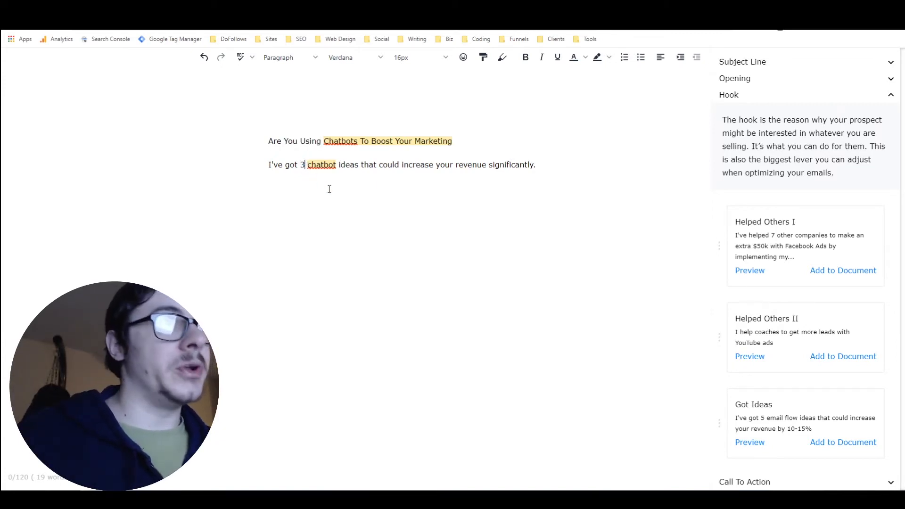
pyautogui.click(563, 171)
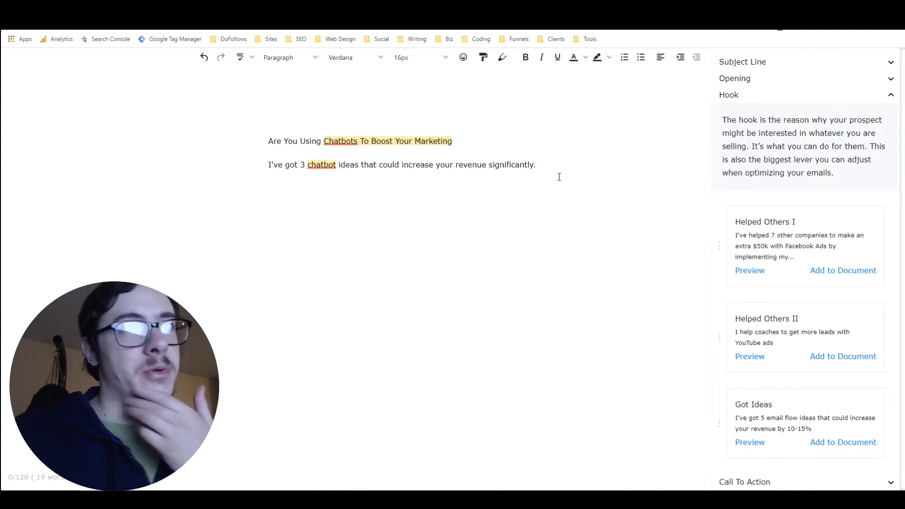
pyautogui.scroll(1, 759, 212)
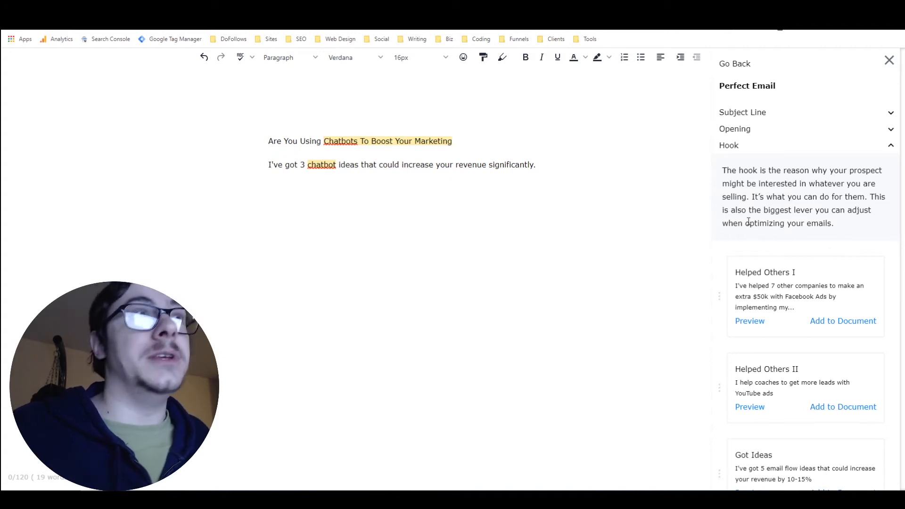
# Insert the Firstname & Compliment opening from Perfect Email > Opening into the email.
pyautogui.click(733, 65)
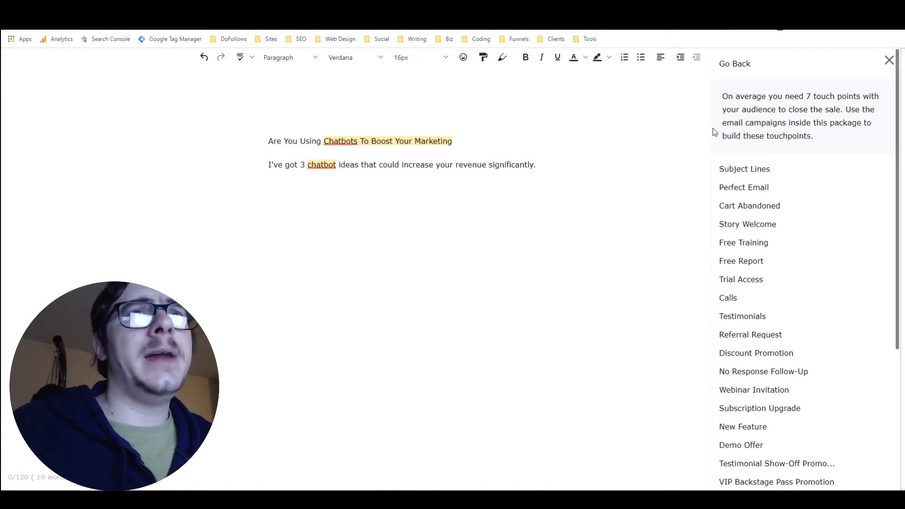
pyautogui.click(744, 188)
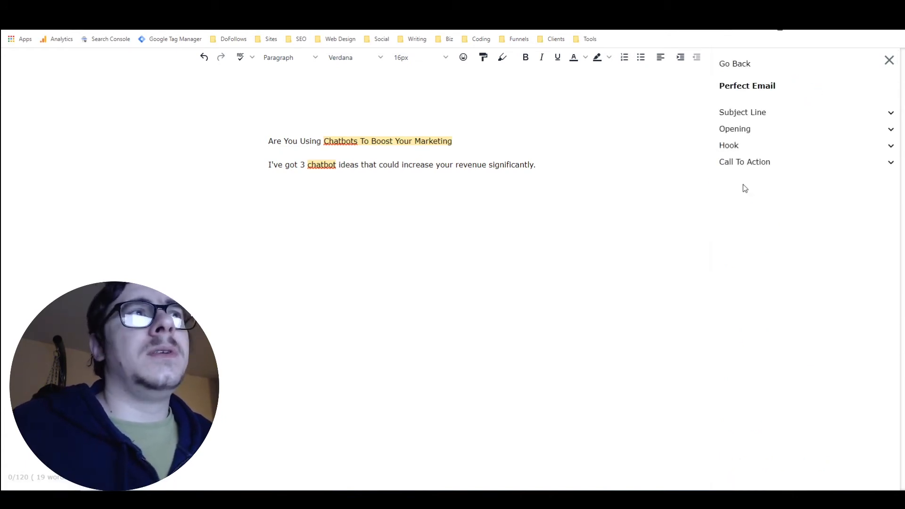
pyautogui.click(738, 131)
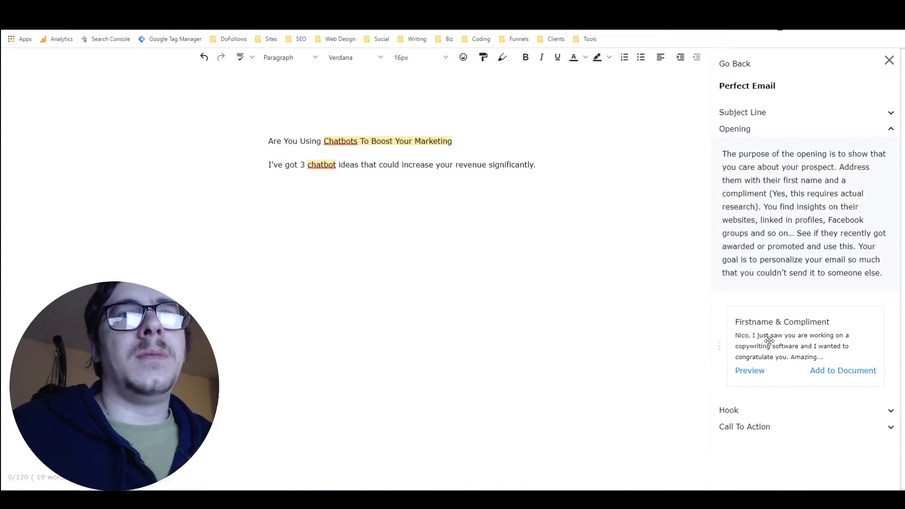
pyautogui.moveTo(779, 321); pyautogui.dragTo(354, 185)
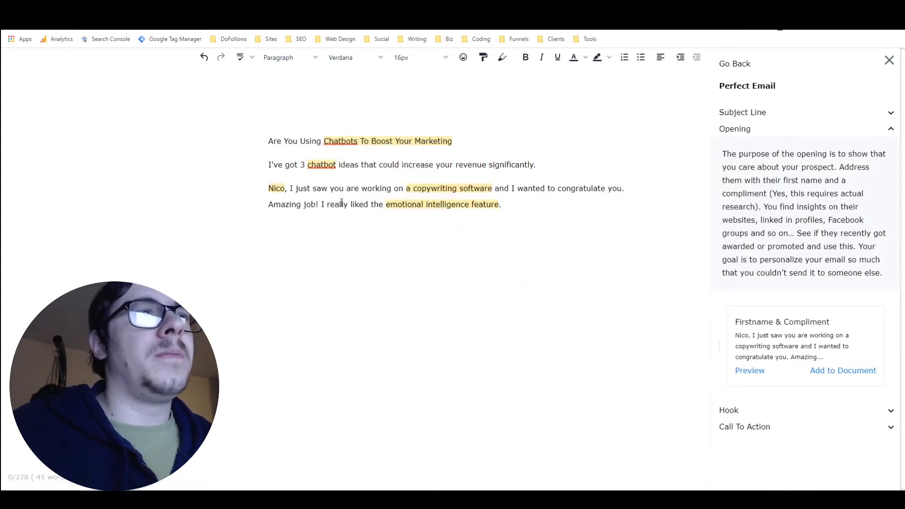
# Delete the compliment paragraph and return to the email campaign categories.
pyautogui.tripleClick(264, 192)
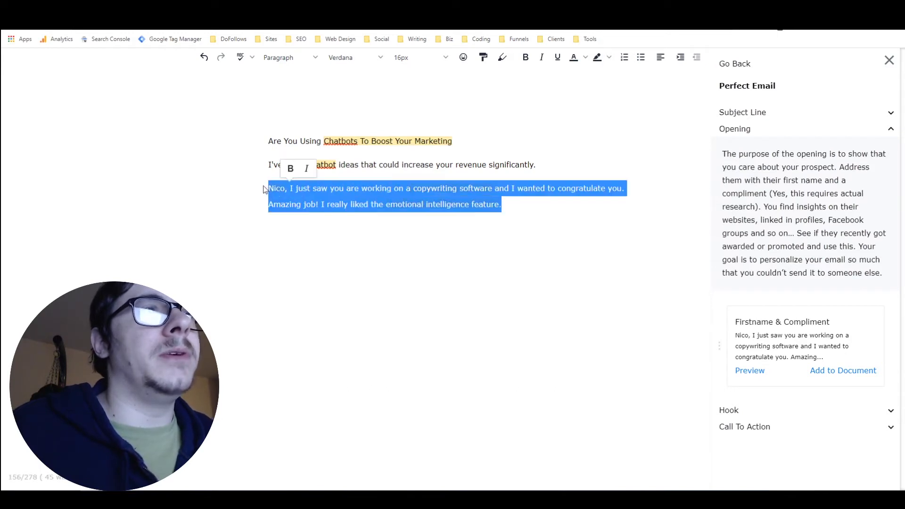
pyautogui.press('BackSpace')
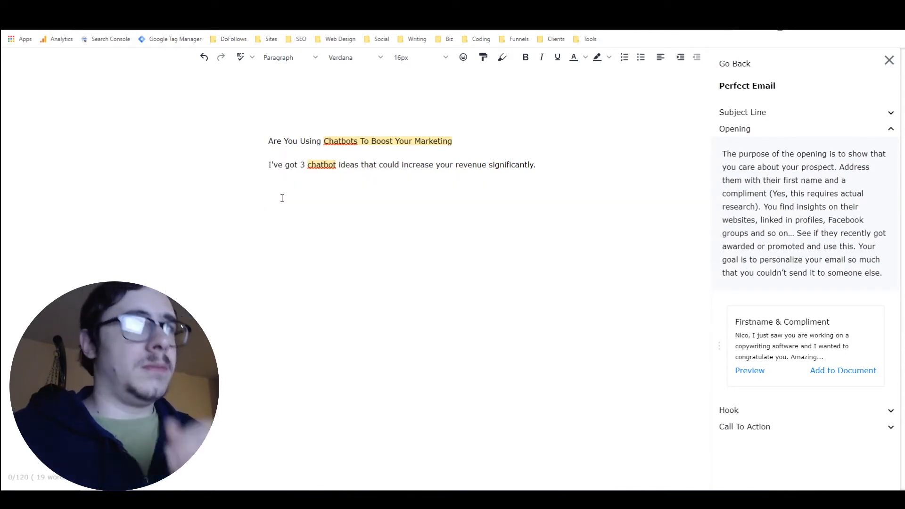
pyautogui.click(736, 64)
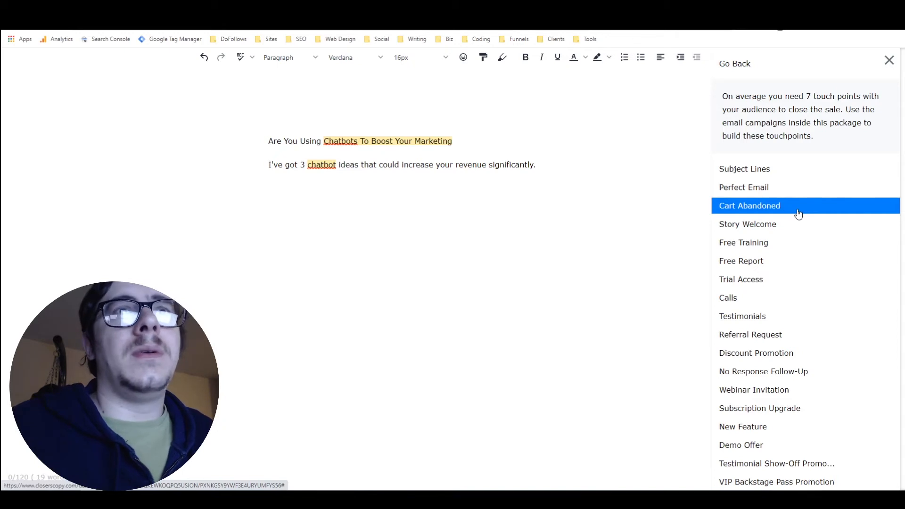
# Insert the Trial Access Follow-Up email template below the hook line.
pyautogui.scroll(-1, 799, 213)
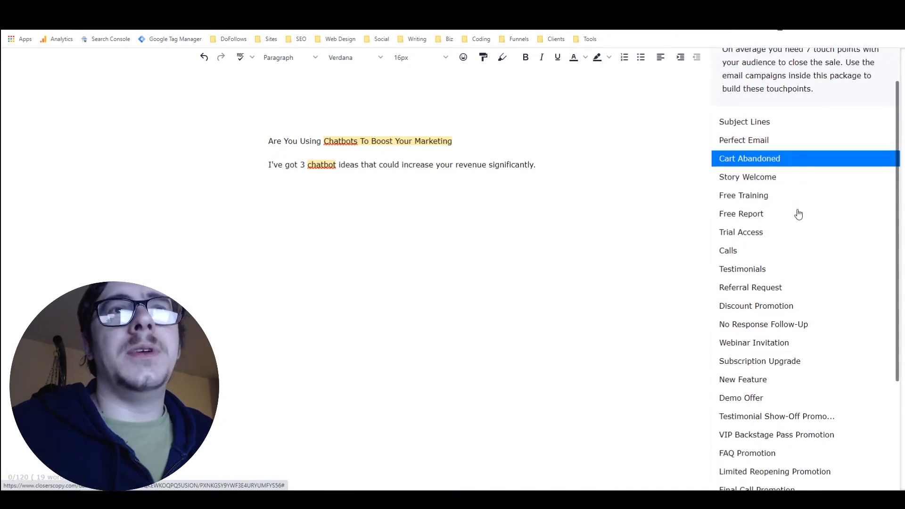
pyautogui.click(757, 232)
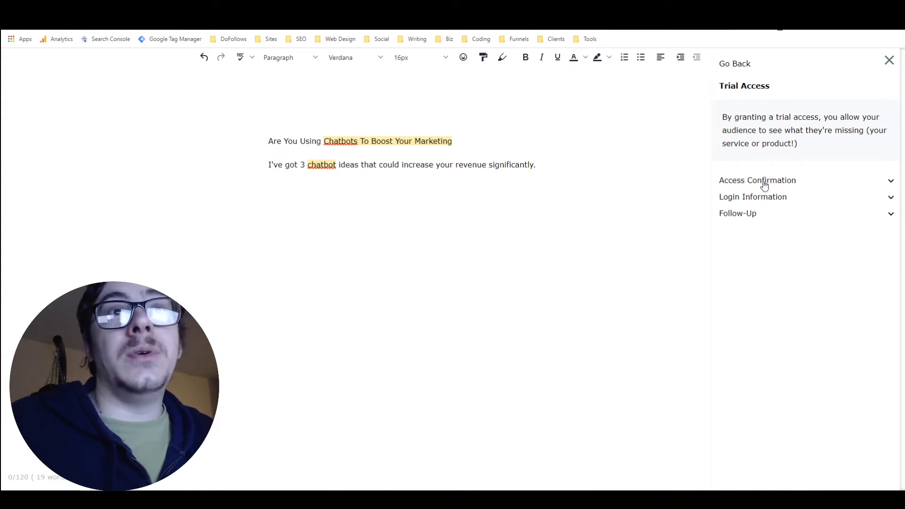
pyautogui.click(739, 216)
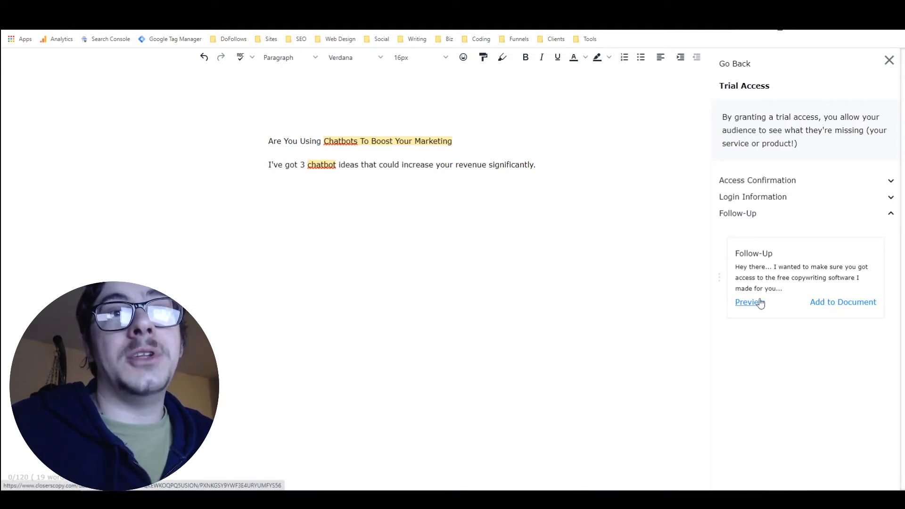
pyautogui.moveTo(766, 270); pyautogui.dragTo(355, 193)
pyautogui.scroll(2, 404, 240)
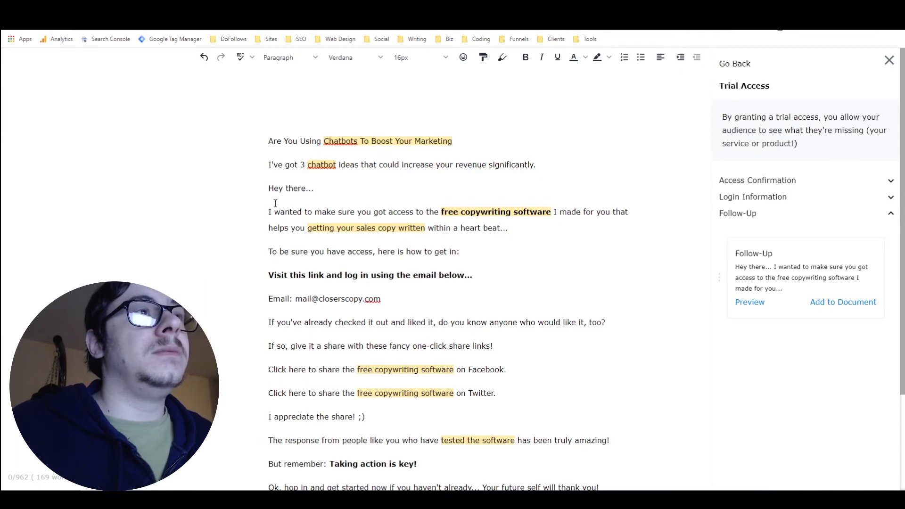
# Delete the 'Hey there...' greeting and its blank line, then select the remaining template text.
pyautogui.moveTo(269, 188); pyautogui.dragTo(321, 190)
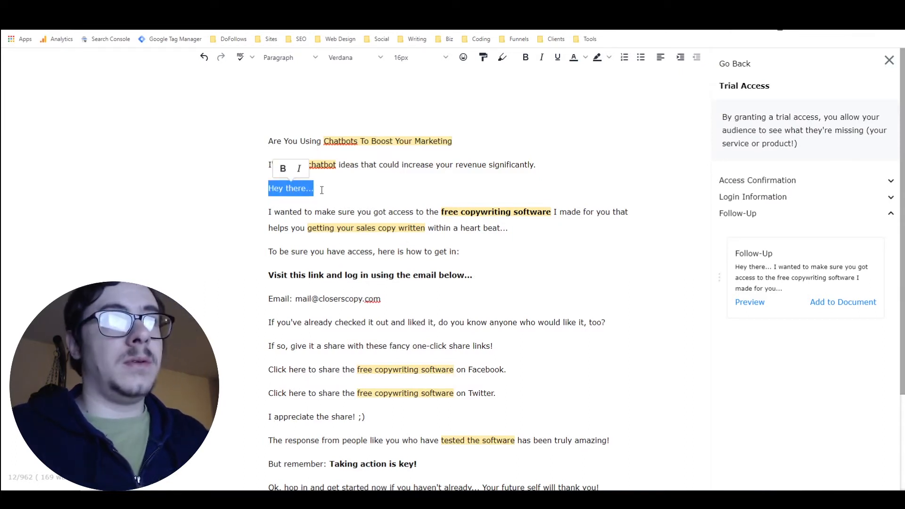
pyautogui.press('BackSpace')
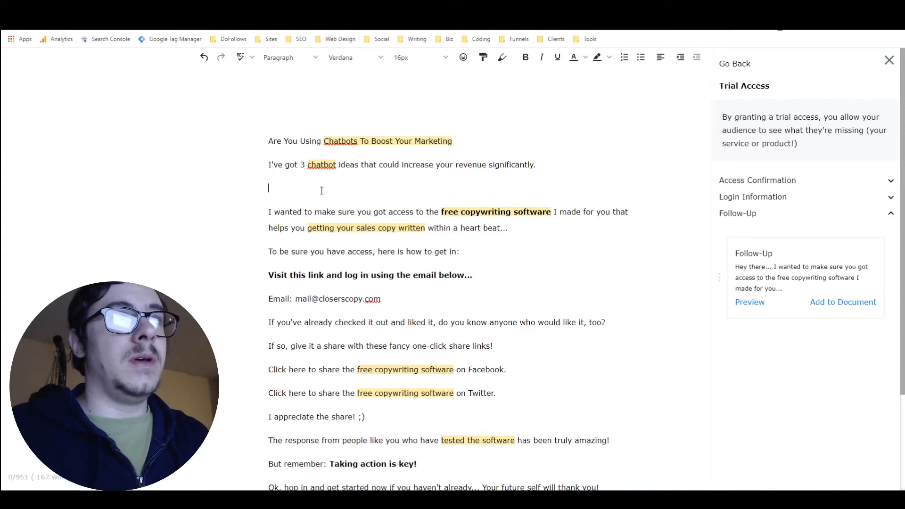
pyautogui.press('Delete')
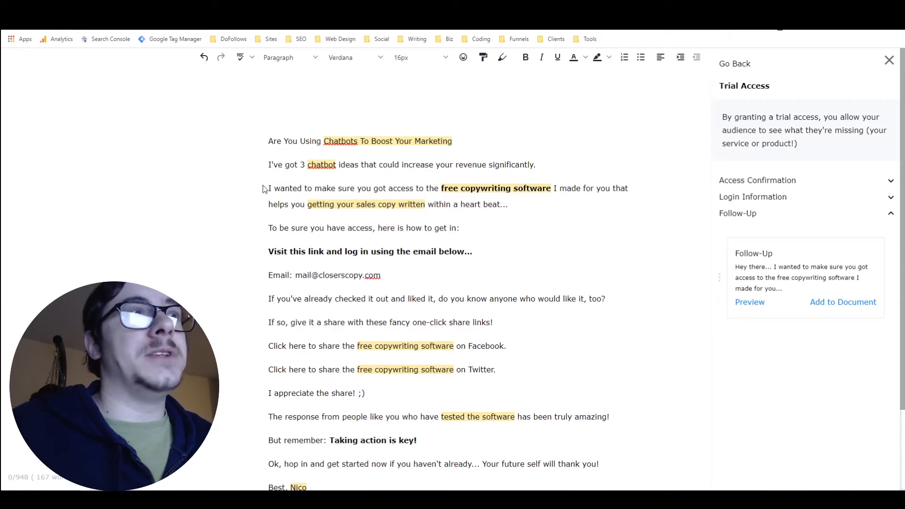
pyautogui.moveTo(270, 189); pyautogui.dragTo(448, 447)
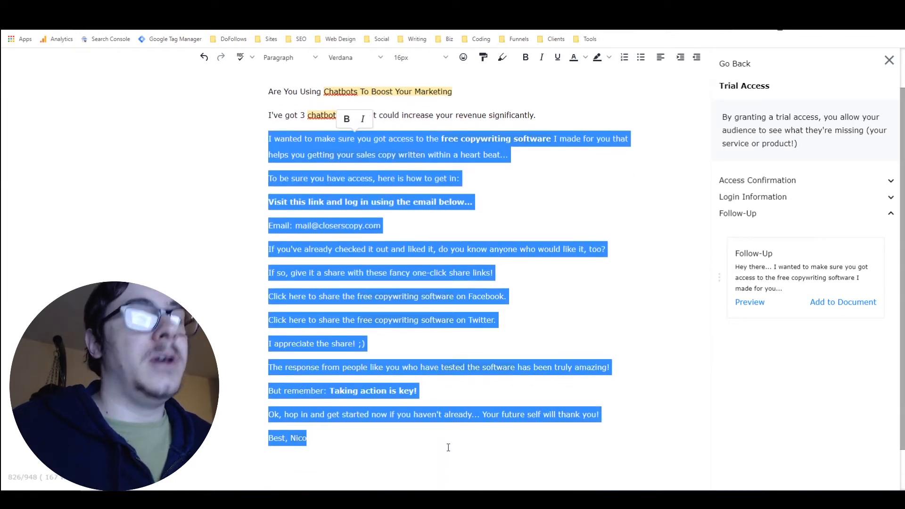
# Delete the leftover template text, close the email templates panel, and bring up AI copywriting frameworks.
pyautogui.press('BackSpace')
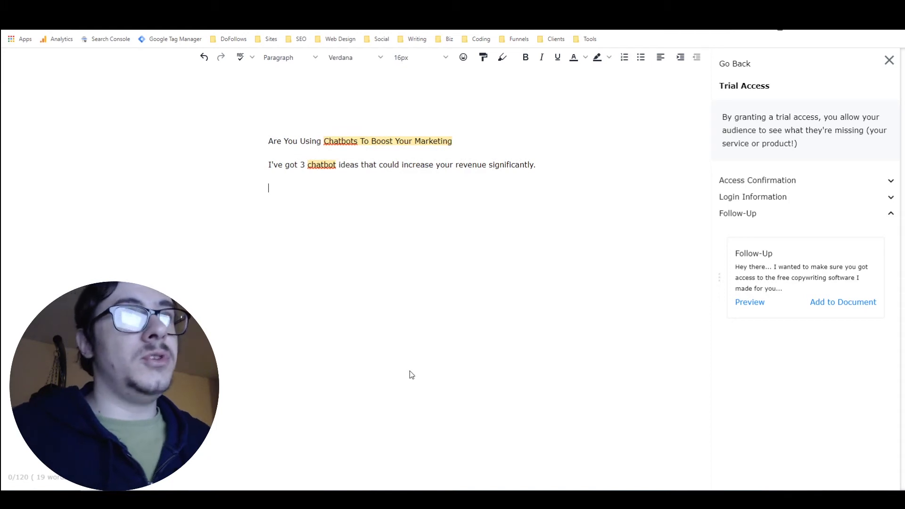
pyautogui.click(733, 64)
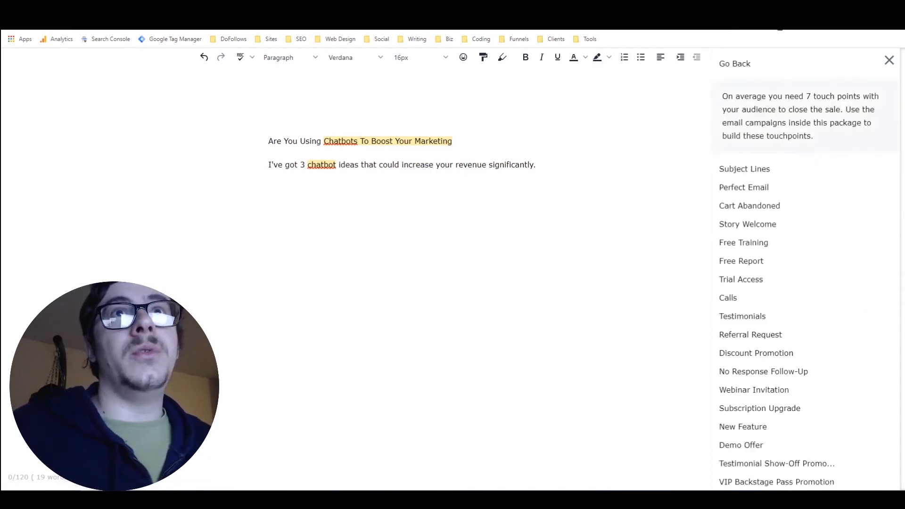
pyautogui.click(887, 63)
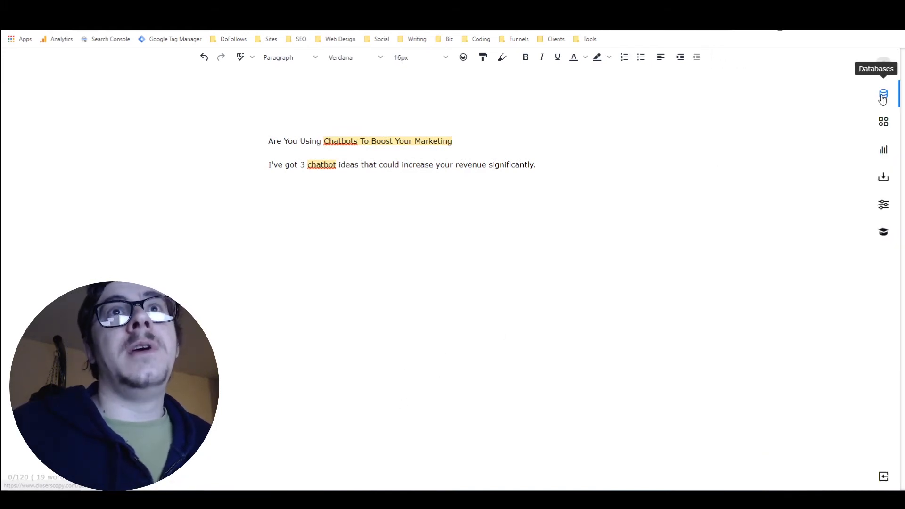
pyautogui.click(383, 194)
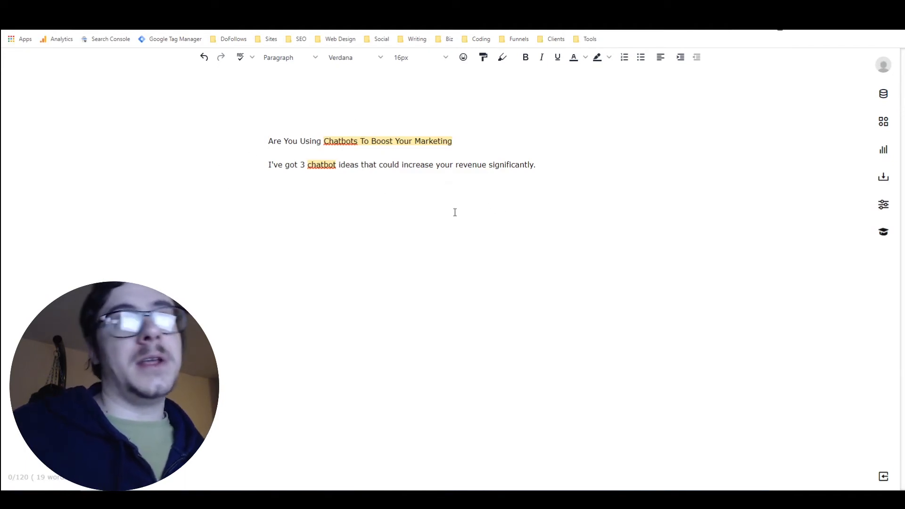
pyautogui.click(884, 120)
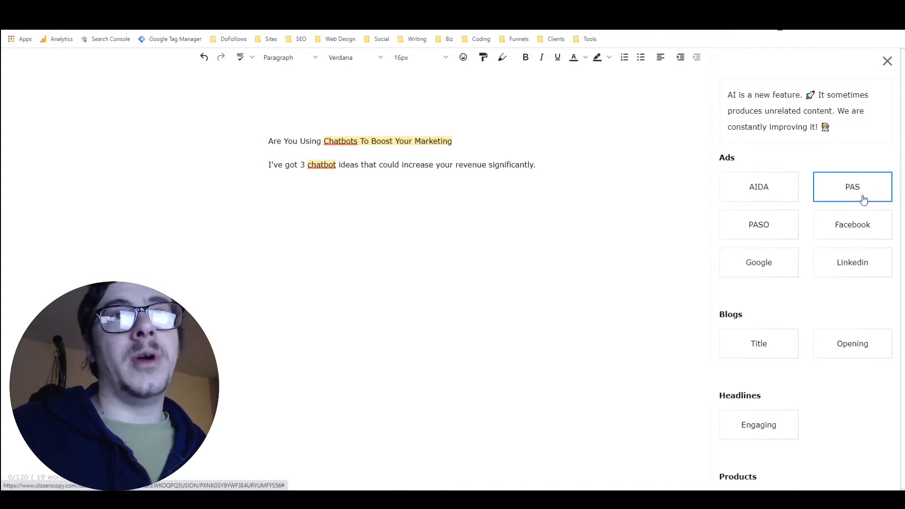
# Fill the PAS form with audience 'ecommerce store owners' and product 'chatbot service', then generate copy.
pyautogui.click(832, 194)
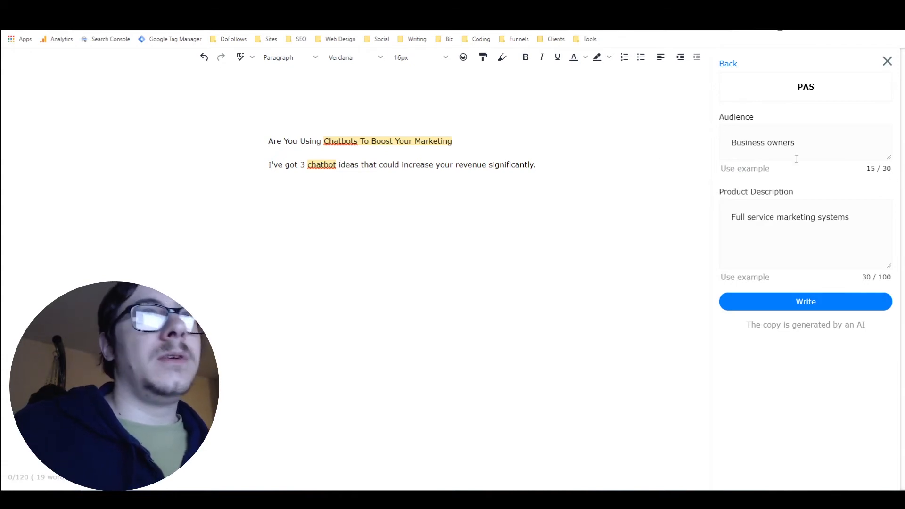
pyautogui.tripleClick(801, 141)
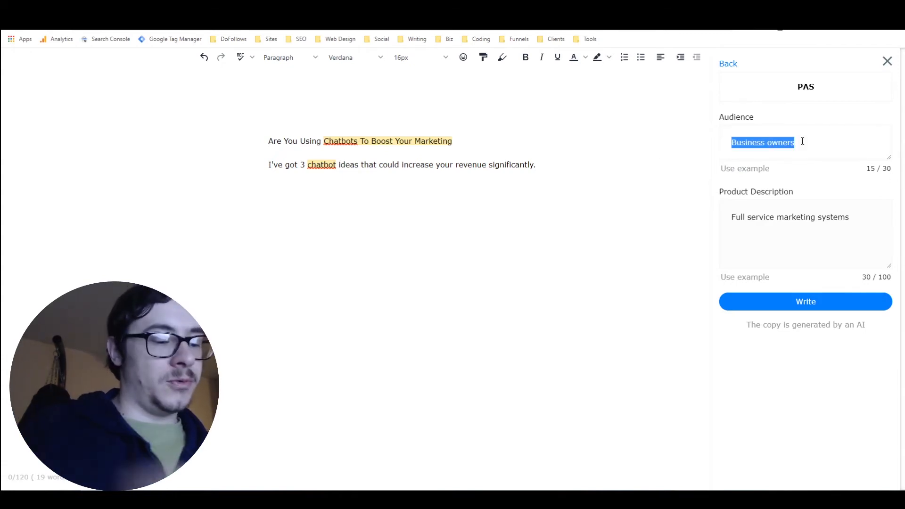
pyautogui.write('e')
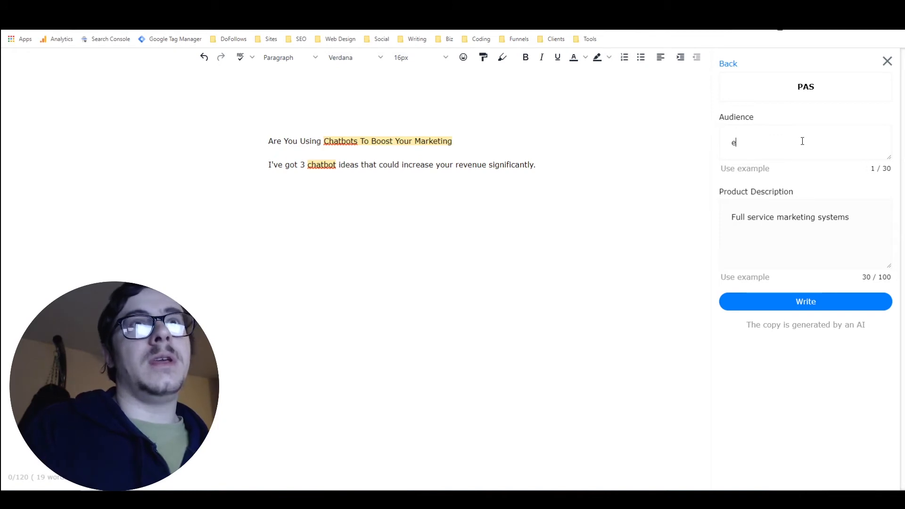
pyautogui.write('commerce store owners')
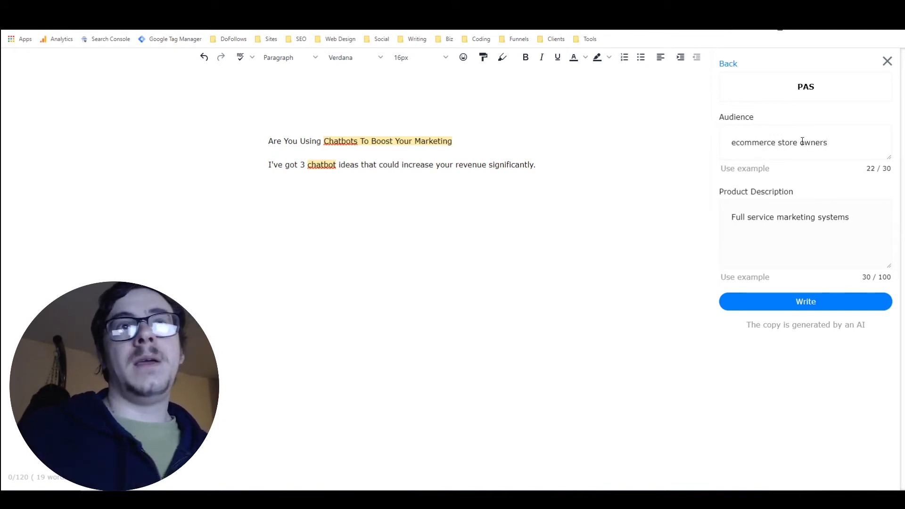
pyautogui.moveTo(850, 216); pyautogui.dragTo(734, 213)
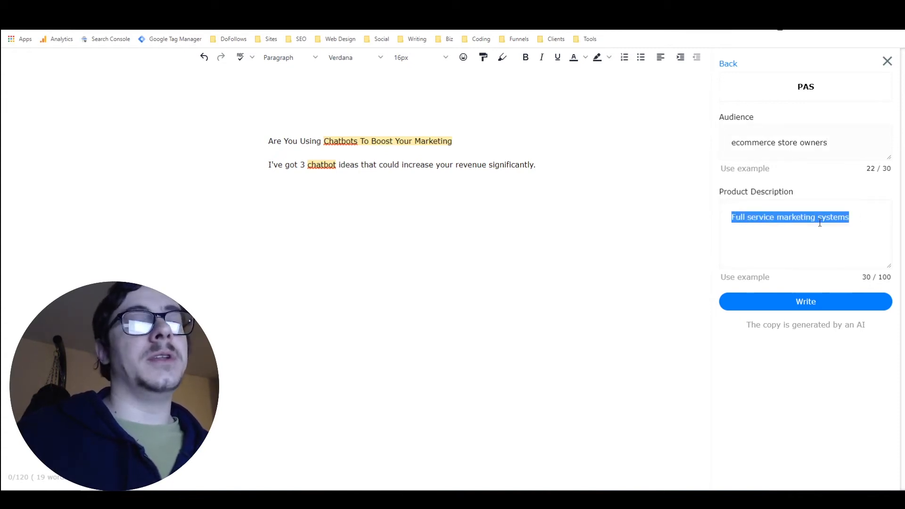
pyautogui.write('chatbot services')
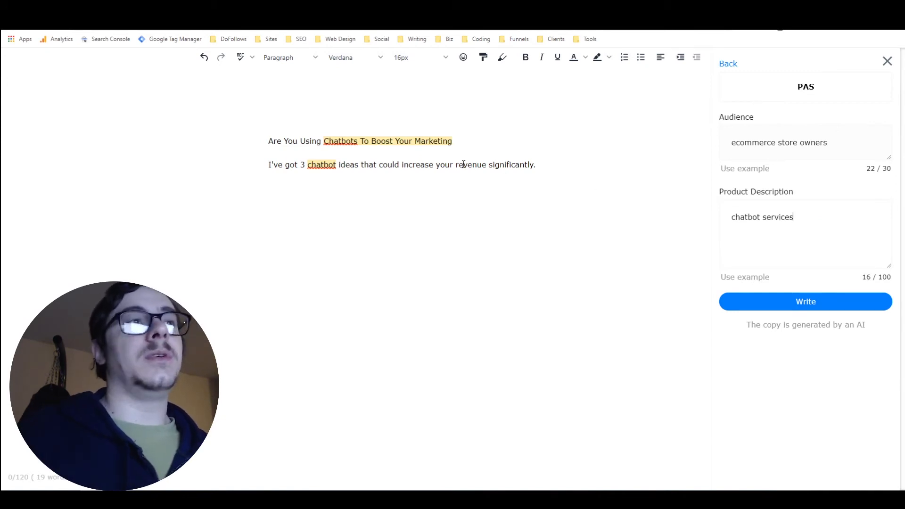
pyautogui.click(787, 306)
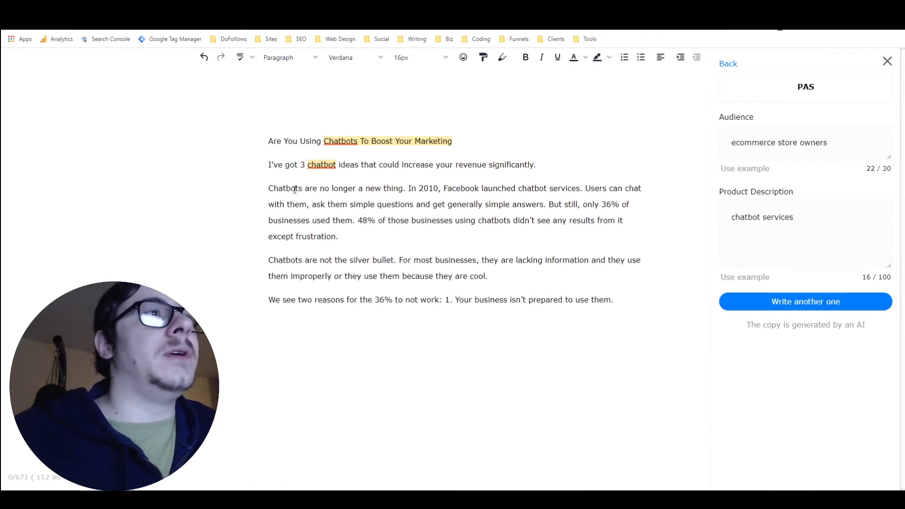
# Select the heading, opening line and generated PAS body paragraphs to review them.
pyautogui.moveTo(274, 141); pyautogui.dragTo(537, 165)
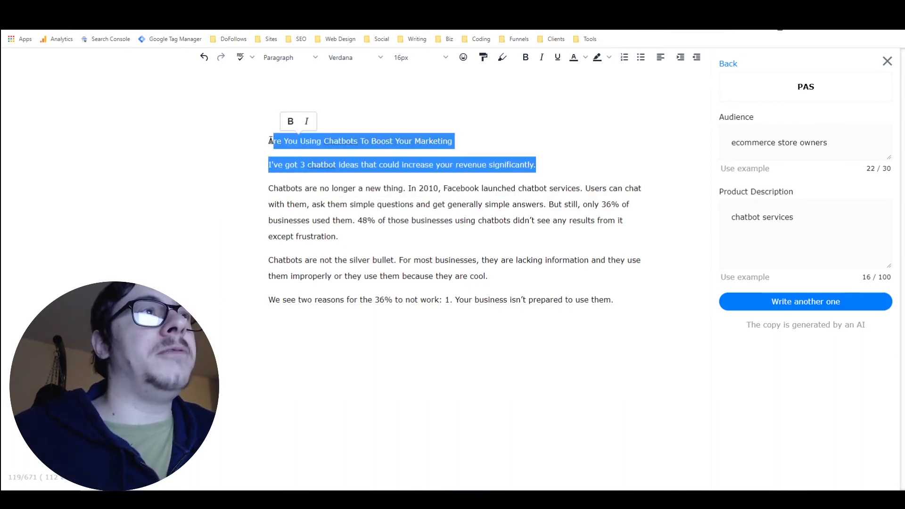
pyautogui.click(271, 141)
pyautogui.moveTo(268, 189); pyautogui.dragTo(614, 300)
pyautogui.click(321, 190)
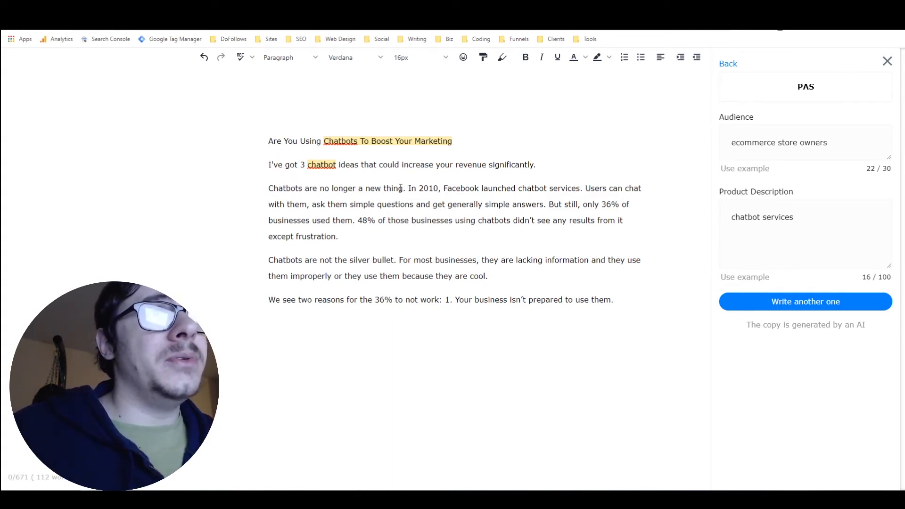
# Replace the generated sentences with a Facebook chatbots paragraph ending 'use them completely wrong', selecting 'wrong'.
pyautogui.moveTo(410, 188); pyautogui.dragTo(491, 232)
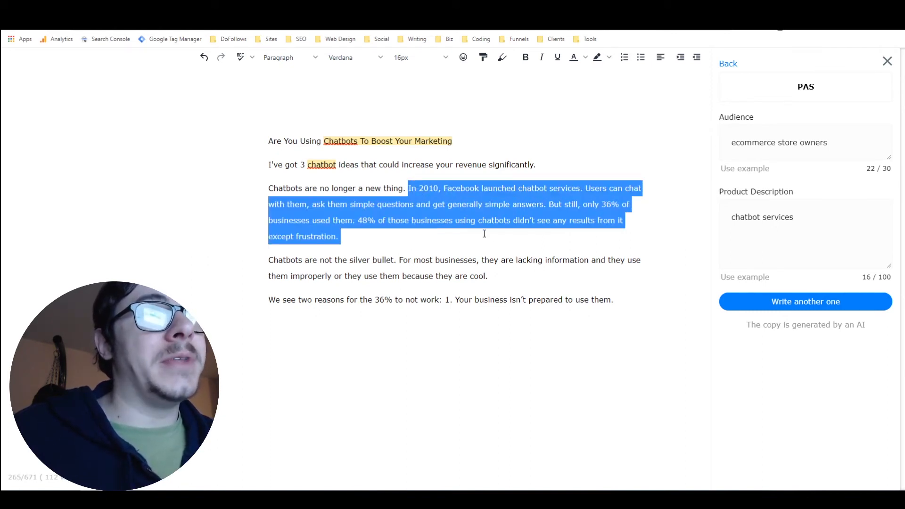
pyautogui.moveTo(484, 234); pyautogui.dragTo(482, 235)
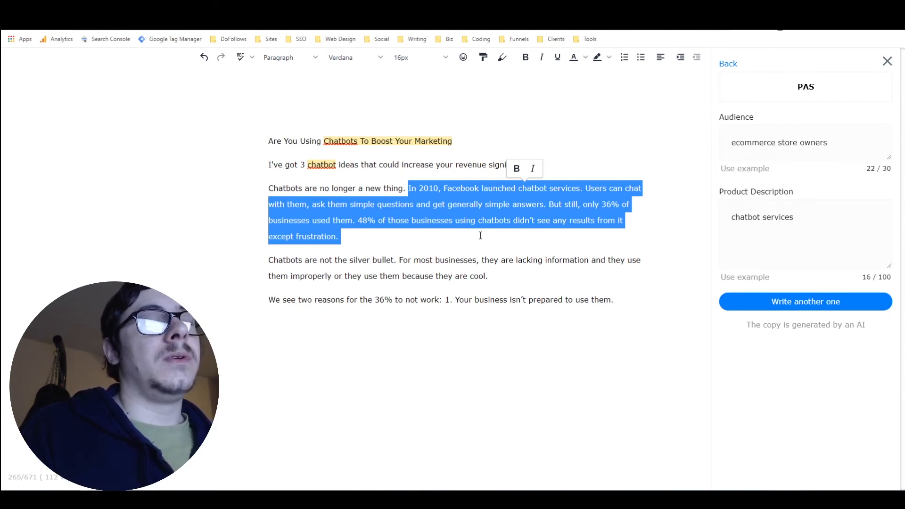
pyautogui.write('C')
pyautogui.press('BackSpace')
pyautogui.write('Websites and social media lp')
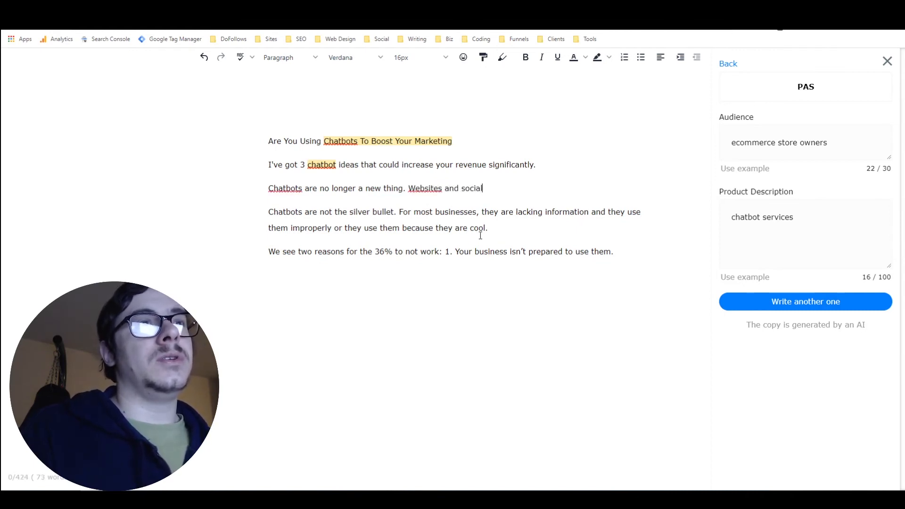
pyautogui.press('BackSpace')
pyautogui.press('BackSpace')
pyautogui.write('platofrms l')
pyautogui.press('BackSpace')
pyautogui.press('BackSpace')
pyautogui.press('BackSpace')
pyautogui.press('BackSpace')
pyautogui.press('BackSpace')
pyautogui.press('BackSpace')
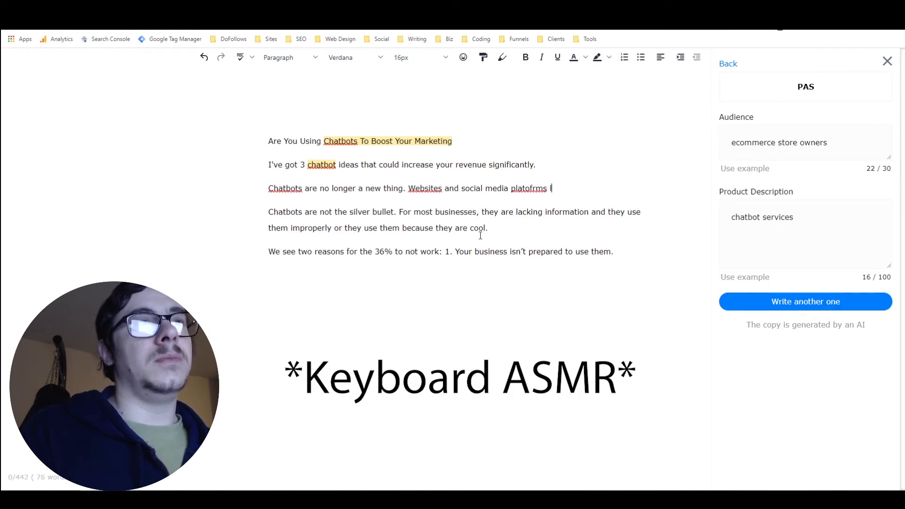
pyautogui.write('orms like Facebook')
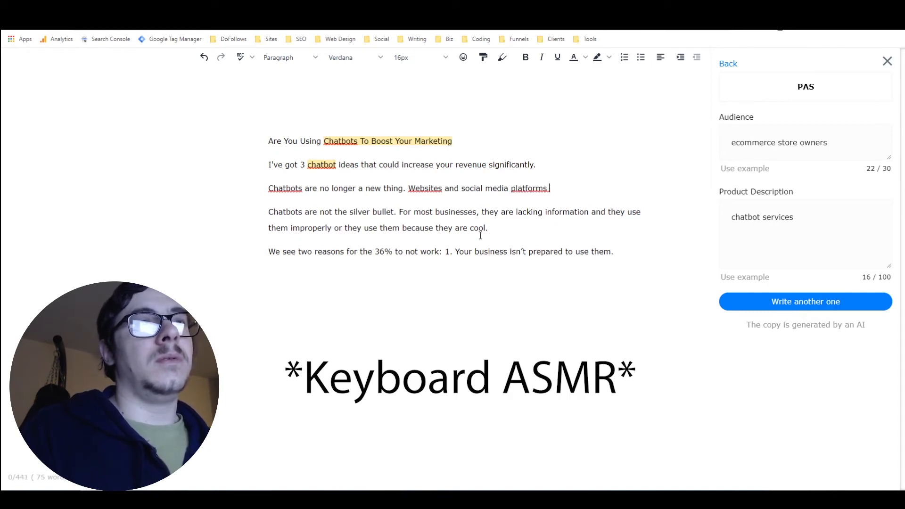
pyautogui.write(' have ')
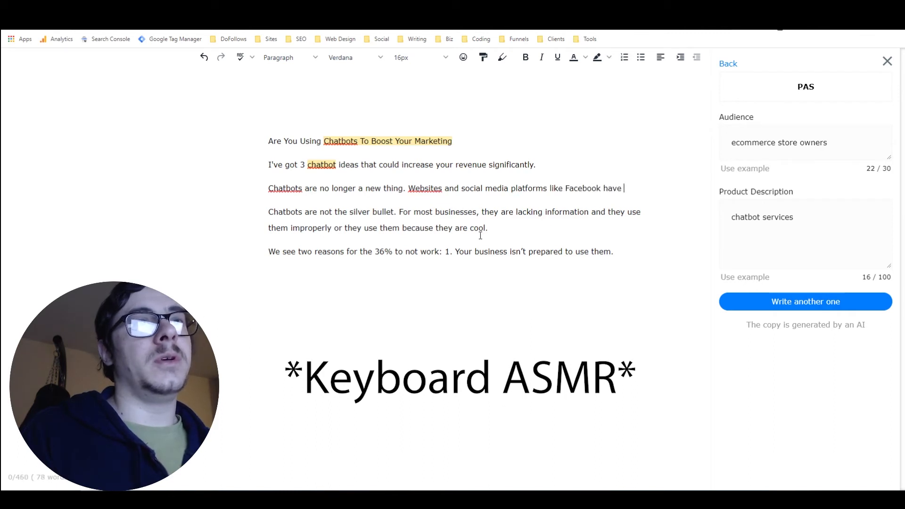
pyautogui.write('been using chatb')
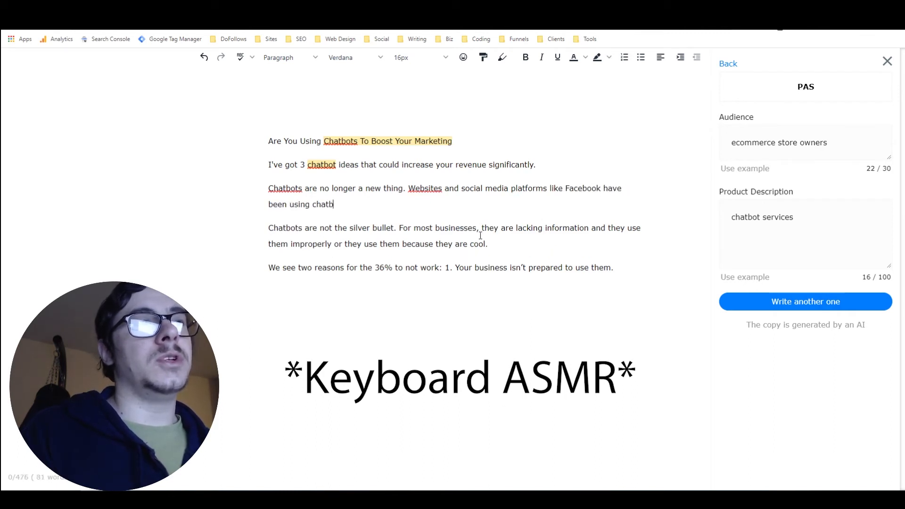
pyautogui.write('ots for years.')
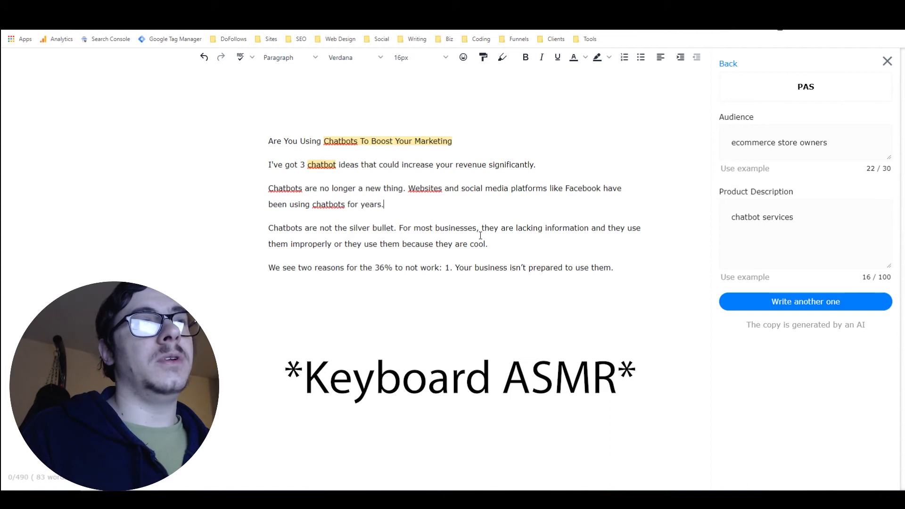
pyautogui.write(' And yet')
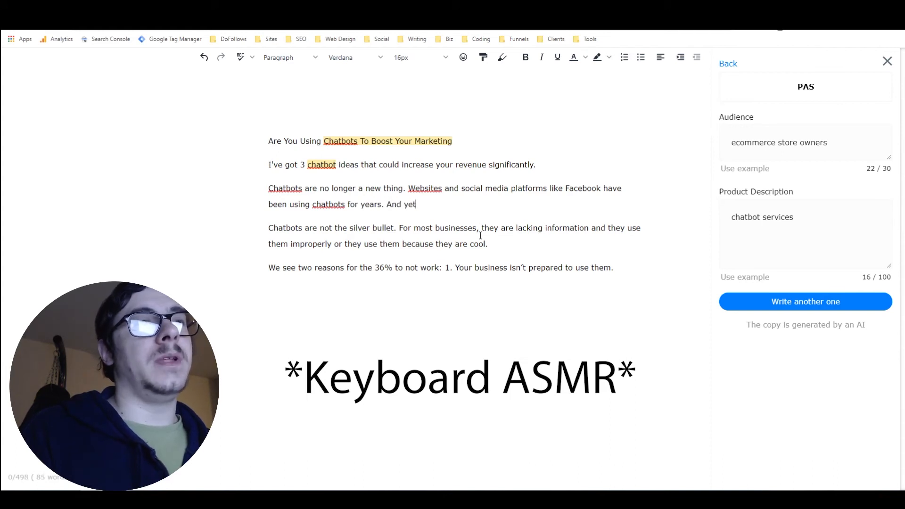
pyautogui.write(', most ')
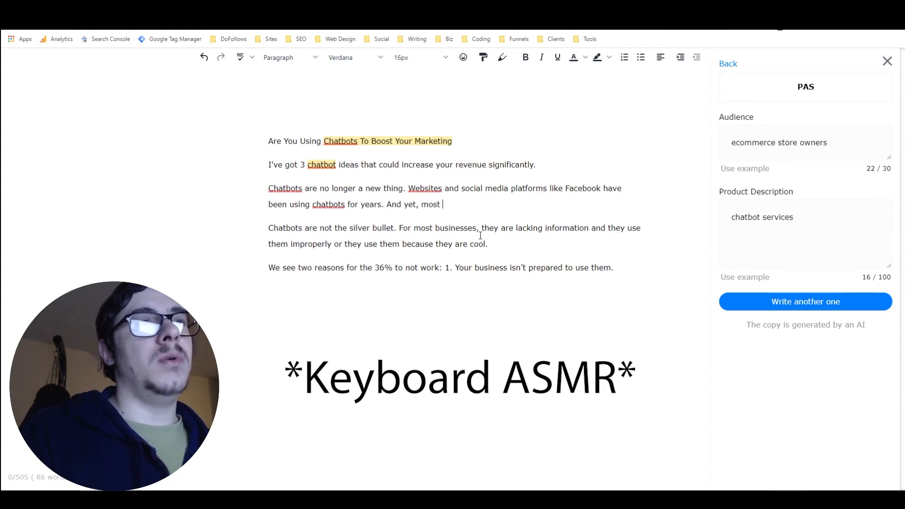
pyautogui.write('businessess ')
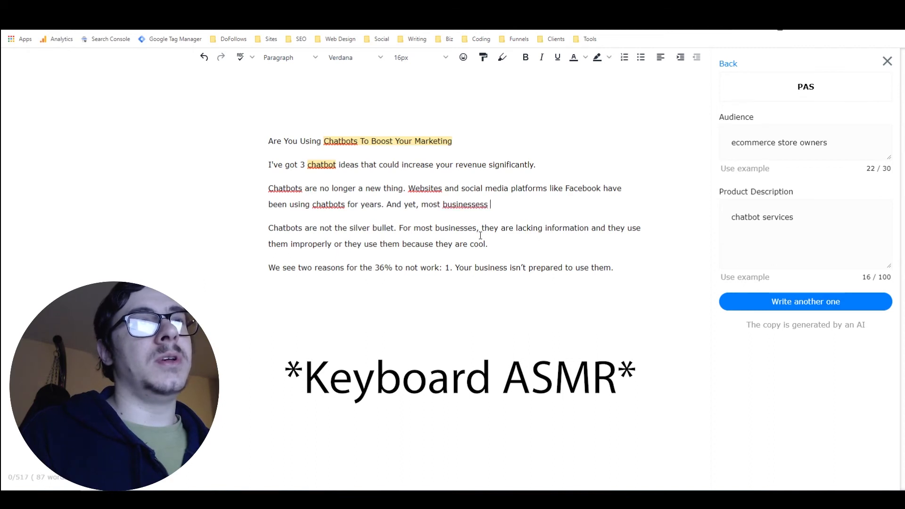
pyautogui.write("either don't use them or us")
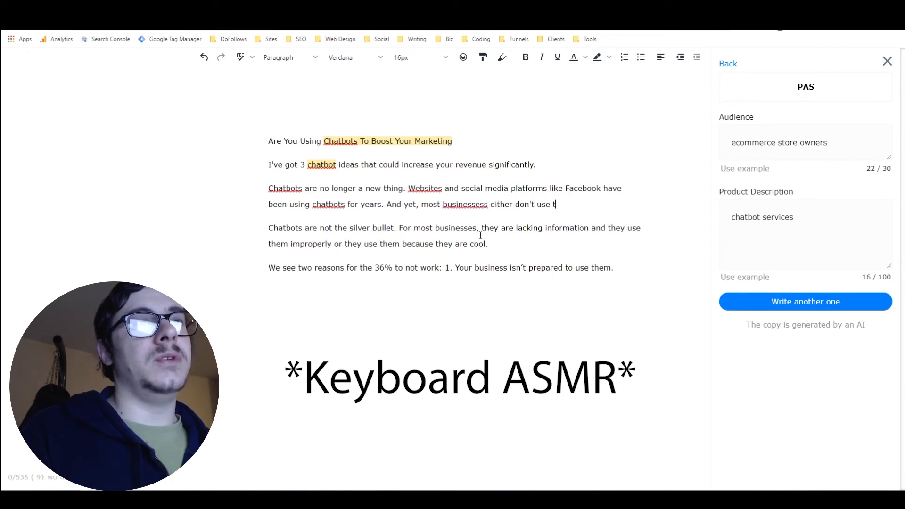
pyautogui.write('m com')
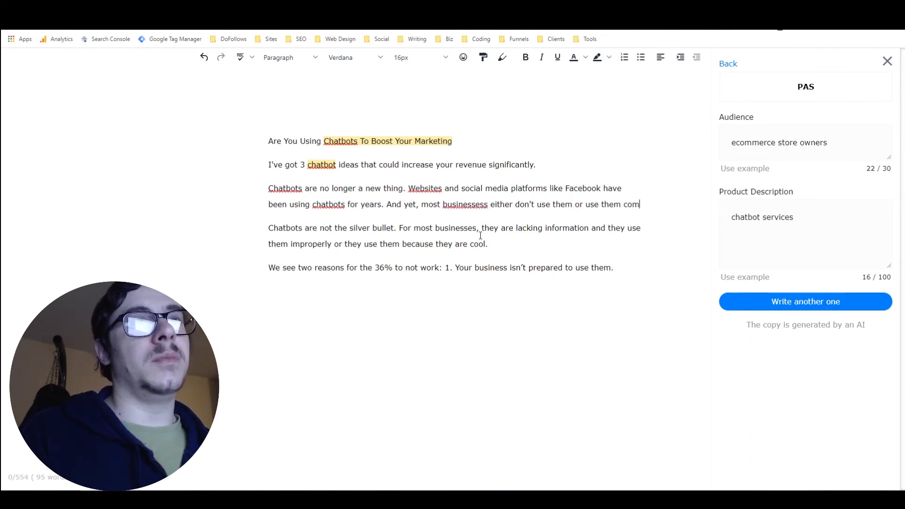
pyautogui.write('pletely wrong.')
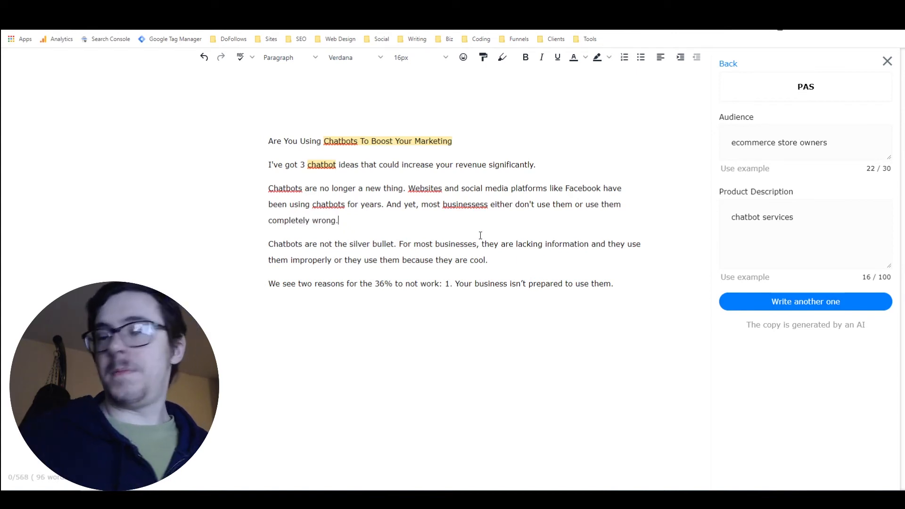
pyautogui.doubleClick(332, 221)
# Bold 'wrong', change 'the silver bullet' to 'a silver bullet' and end it with a comma.
pyautogui.click(526, 57)
pyautogui.click(384, 232)
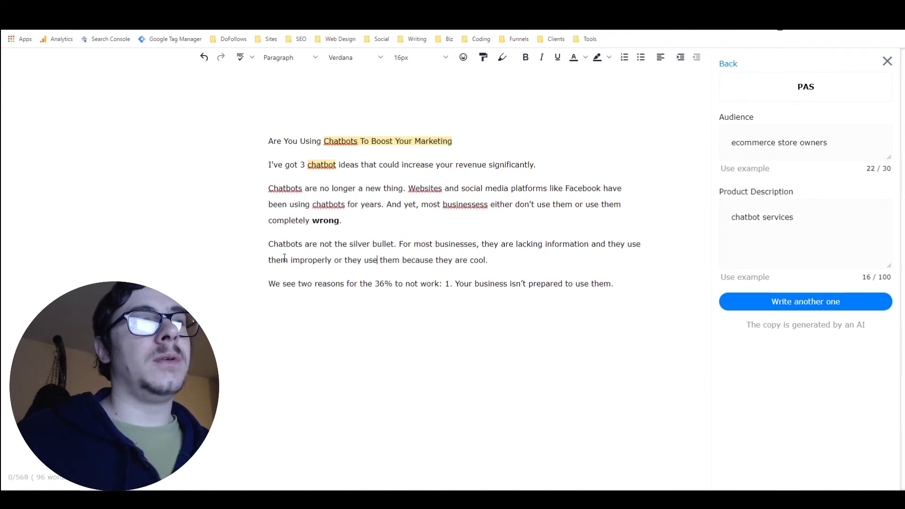
pyautogui.doubleClick(340, 244)
pyautogui.write('a')
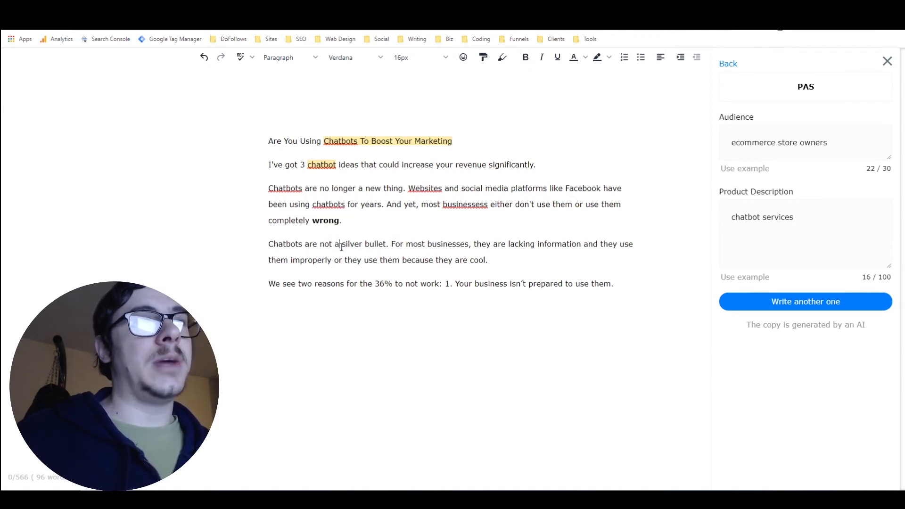
pyautogui.click(389, 245)
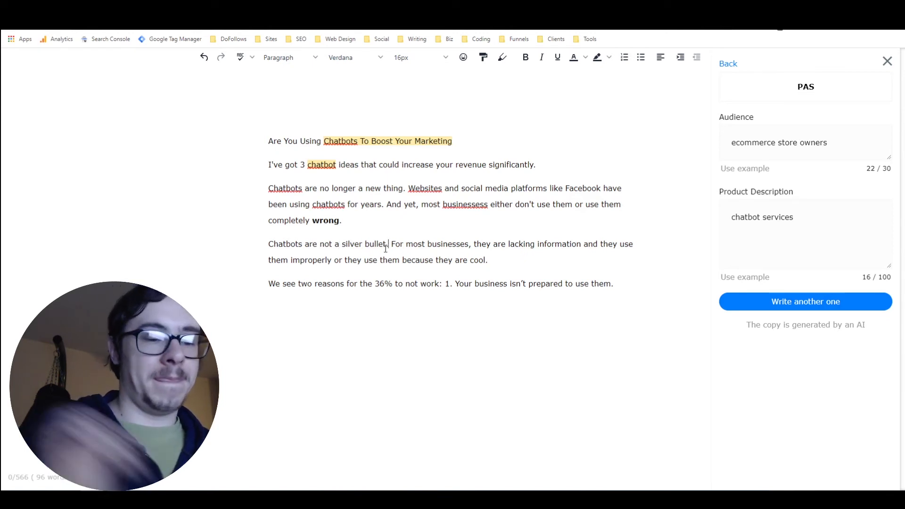
pyautogui.press('BackSpace')
pyautogui.write(',')
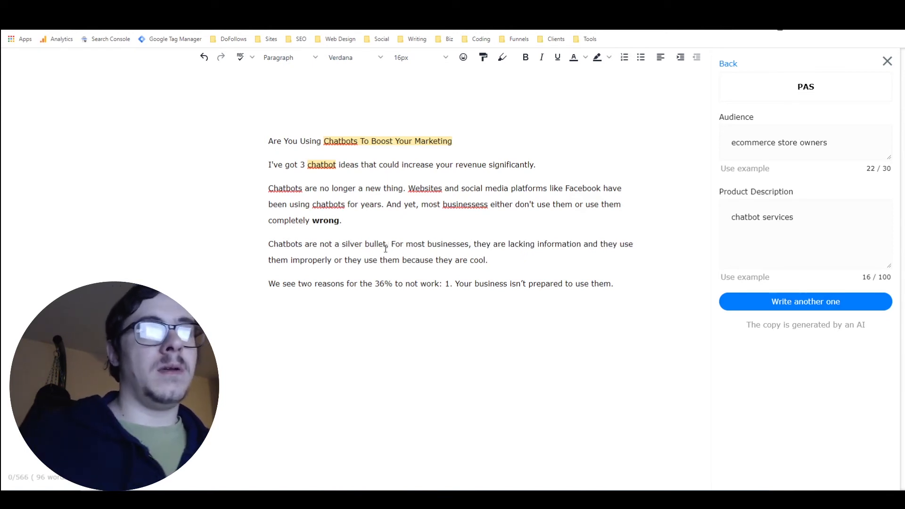
# Continue the sentence with 'and many businesses learn that he hard way'.
pyautogui.moveTo(392, 244); pyautogui.dragTo(426, 244)
pyautogui.write('and ma')
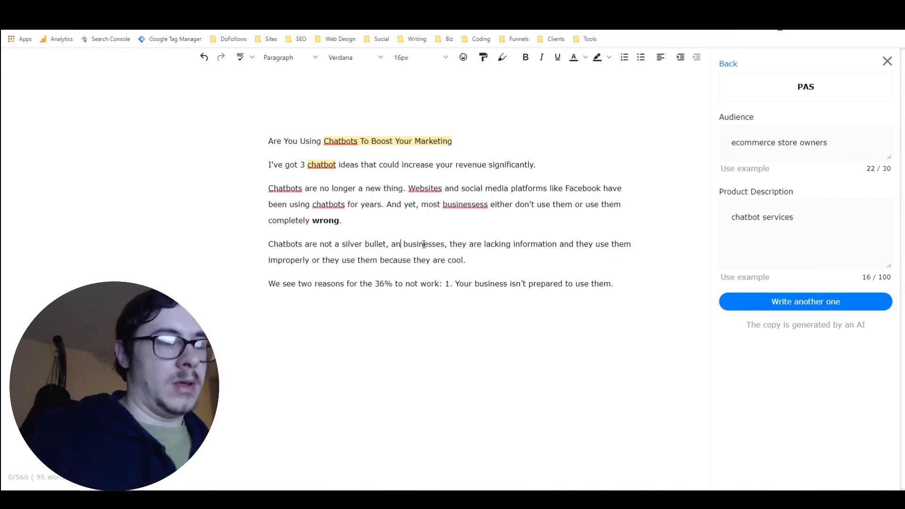
pyautogui.write('ny')
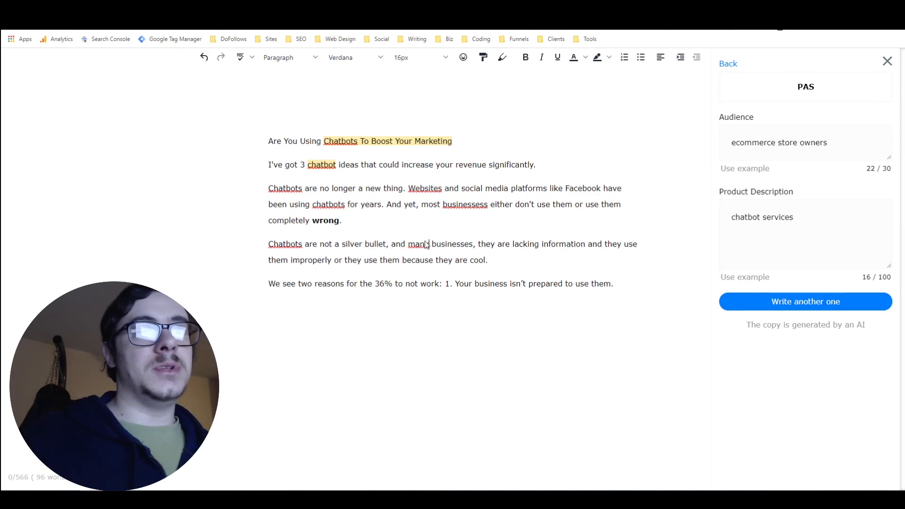
pyautogui.moveTo(474, 244); pyautogui.dragTo(482, 261)
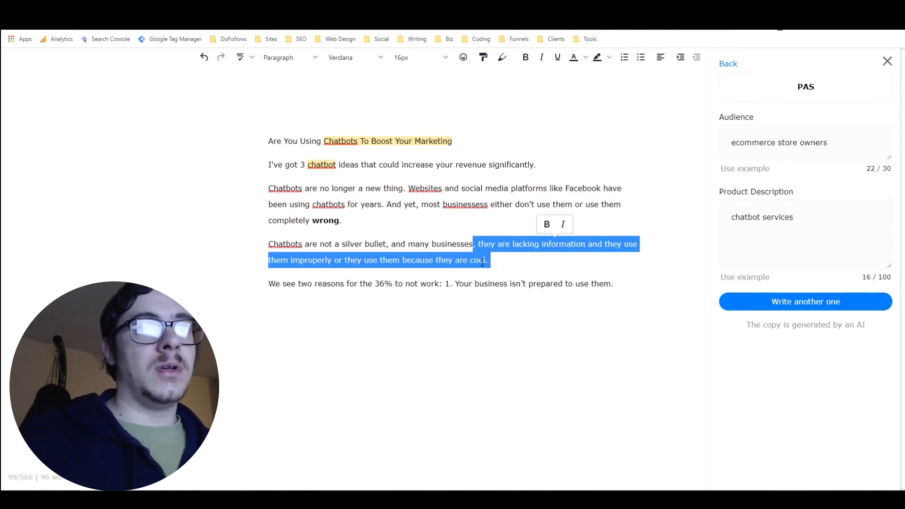
pyautogui.write('learn t')
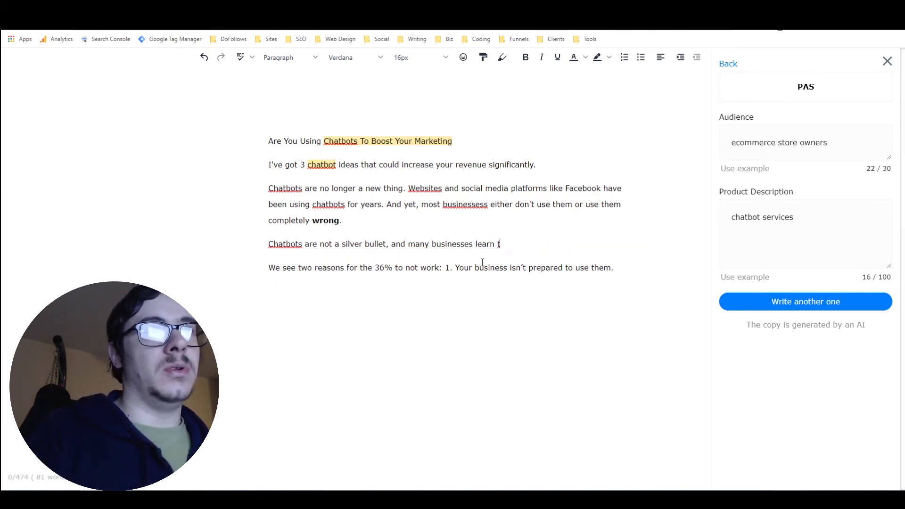
pyautogui.write('hat he hard way.')
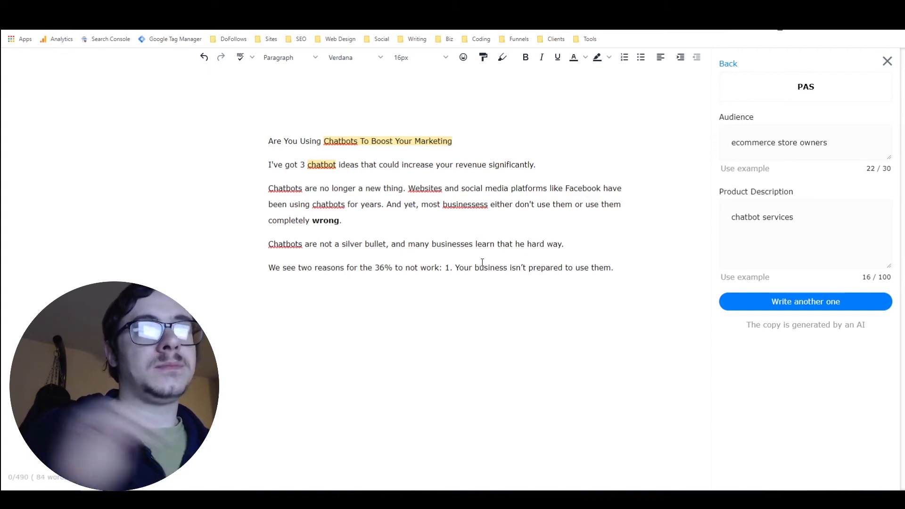
# Replace the 36% text so the line reads 'two reasons for most people not succeeding wit chatbots'.
pyautogui.moveTo(270, 265); pyautogui.dragTo(612, 273)
pyautogui.click(325, 267)
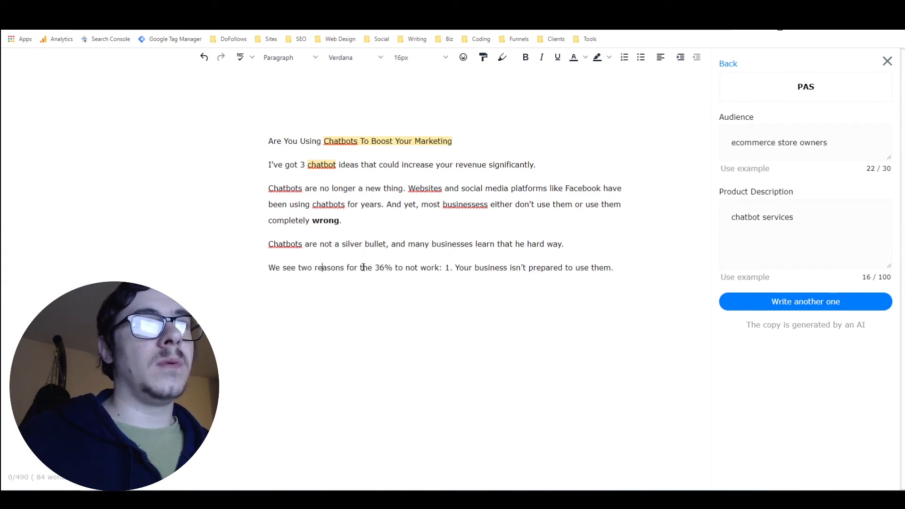
pyautogui.moveTo(374, 267); pyautogui.dragTo(614, 257)
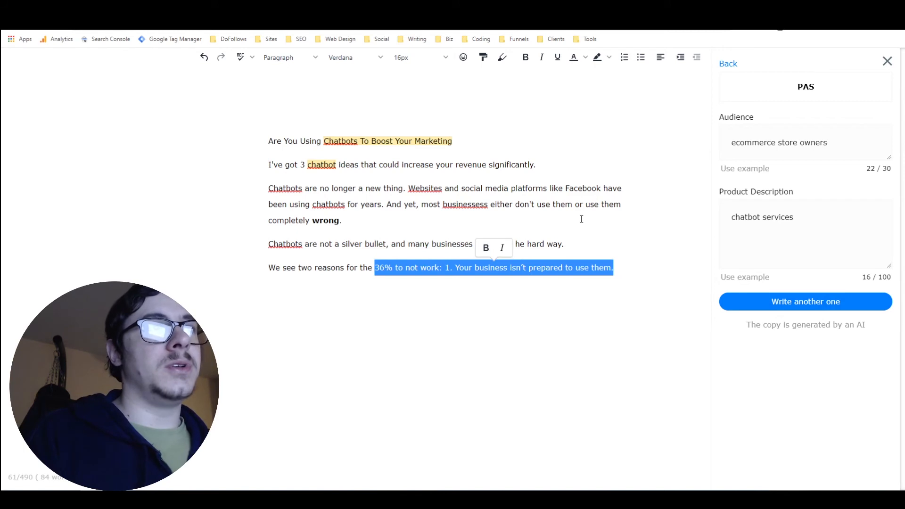
pyautogui.press('BackSpace')
pyautogui.press('BackSpace')
pyautogui.press('BackSpace')
pyautogui.press('BackSpace')
pyautogui.press('BackSpace')
pyautogui.write('most peole')
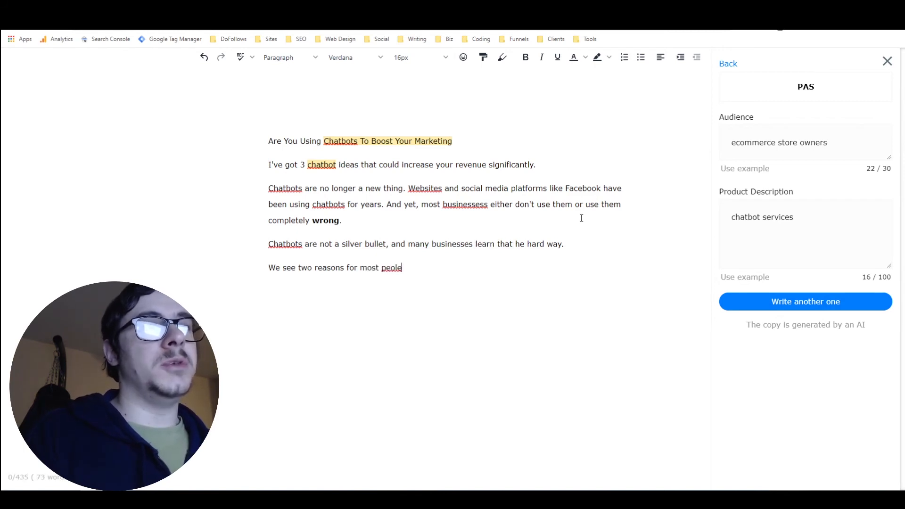
pyautogui.press('BackSpace')
pyautogui.press('BackSpace')
pyautogui.write('ple no')
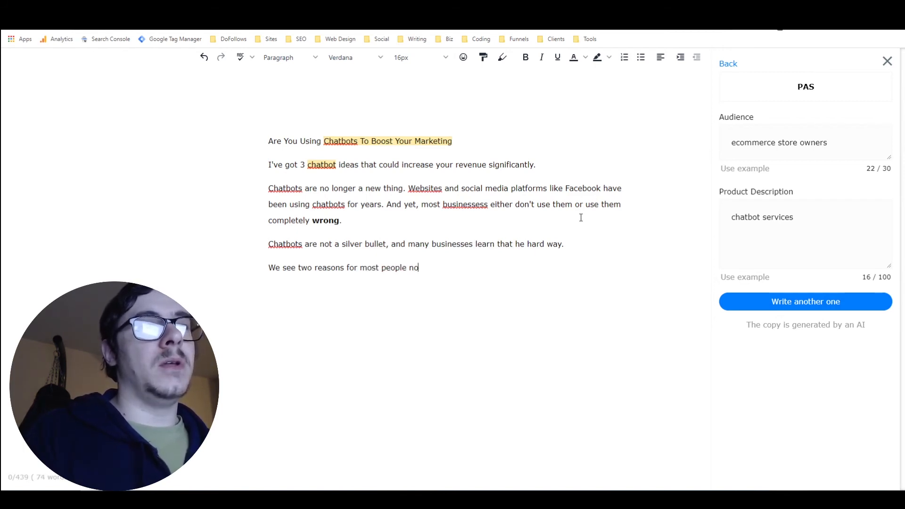
pyautogui.write('t succeeding w')
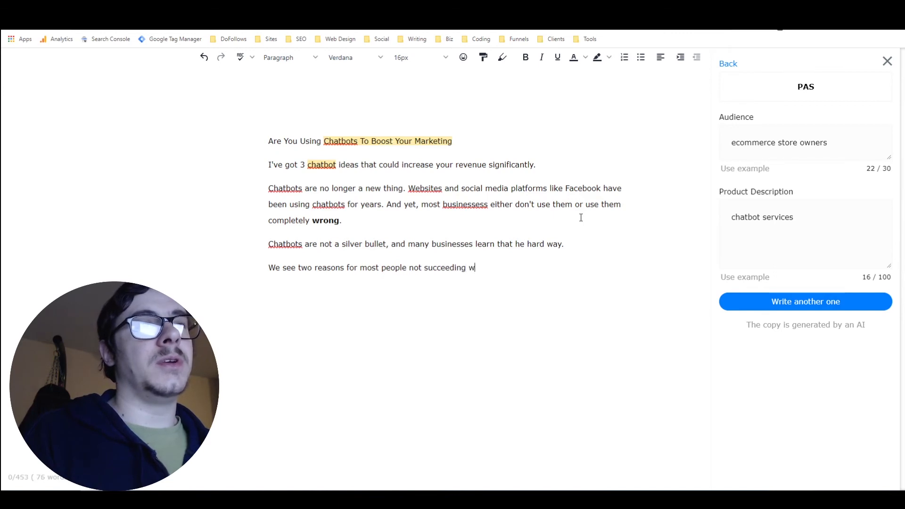
pyautogui.write('it chatbots:')
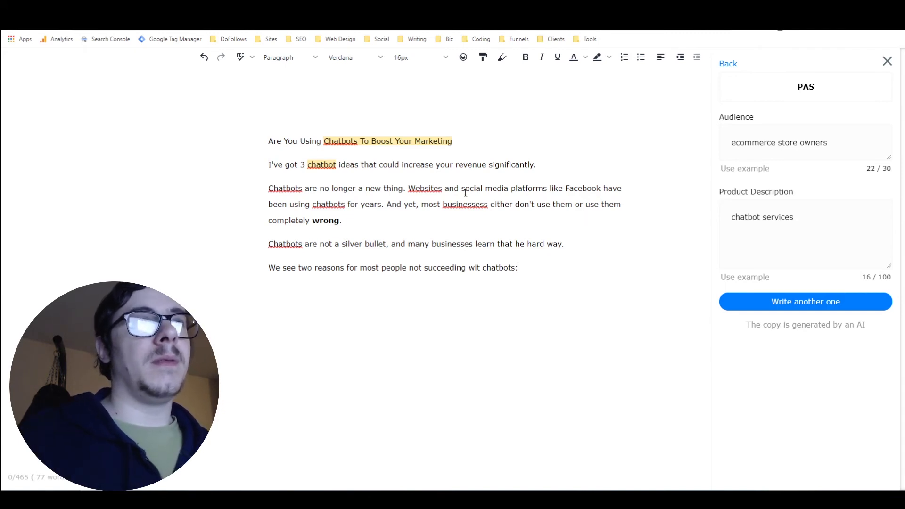
# Correct 'businessess' to 'businesses', keep 'Websites', and add a new line after 'chatbots:'.
pyautogui.rightClick(473, 209)
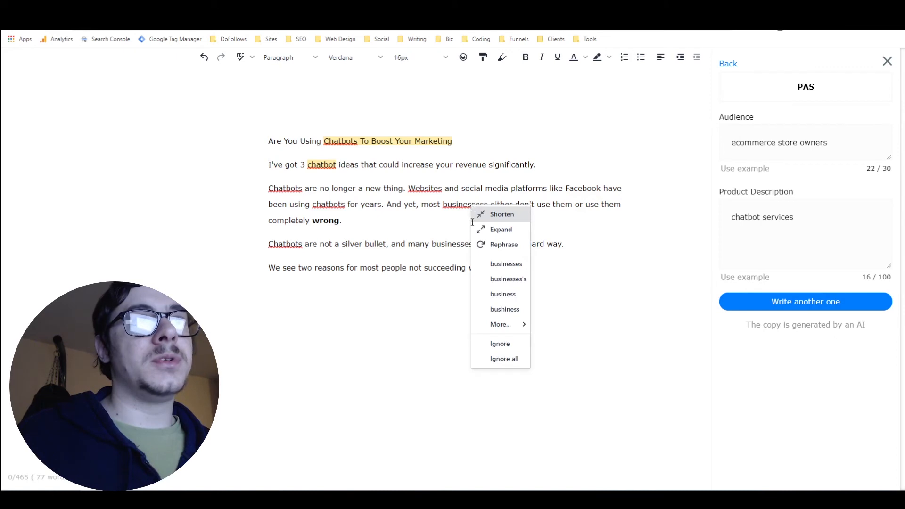
pyautogui.click(500, 264)
pyautogui.rightClick(433, 191)
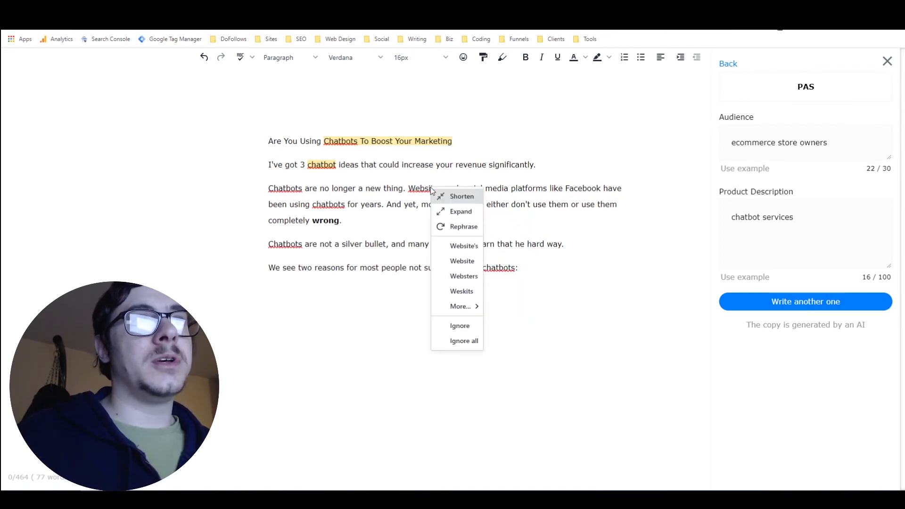
pyautogui.click(396, 204)
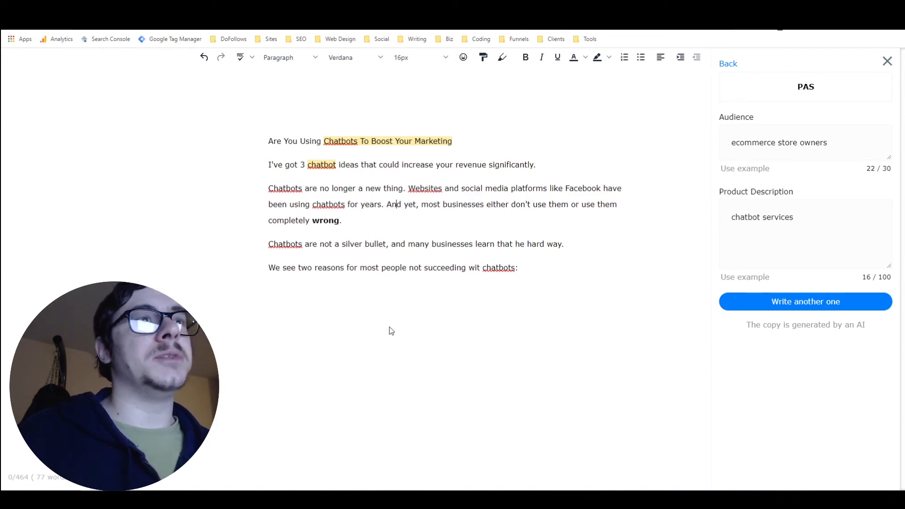
pyautogui.click(541, 272)
pyautogui.press('Return')
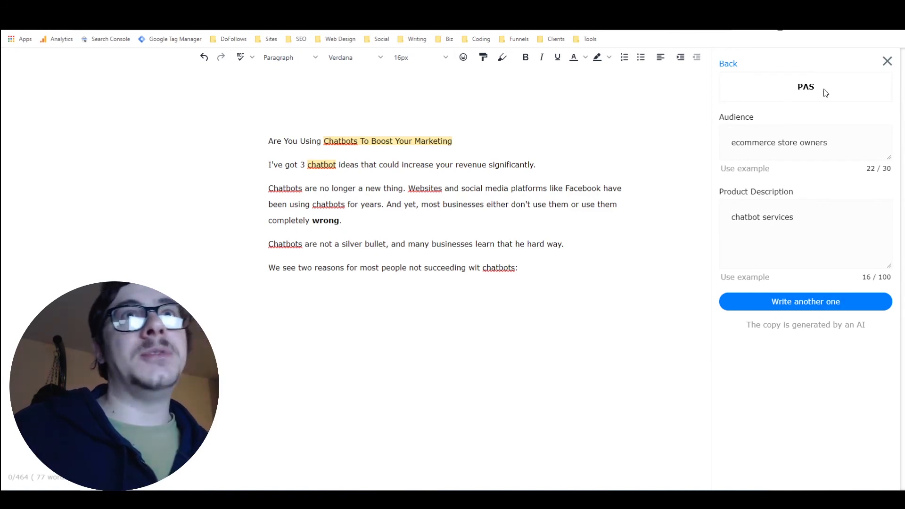
# Open the blog Opening template from the AI template list.
pyautogui.click(728, 64)
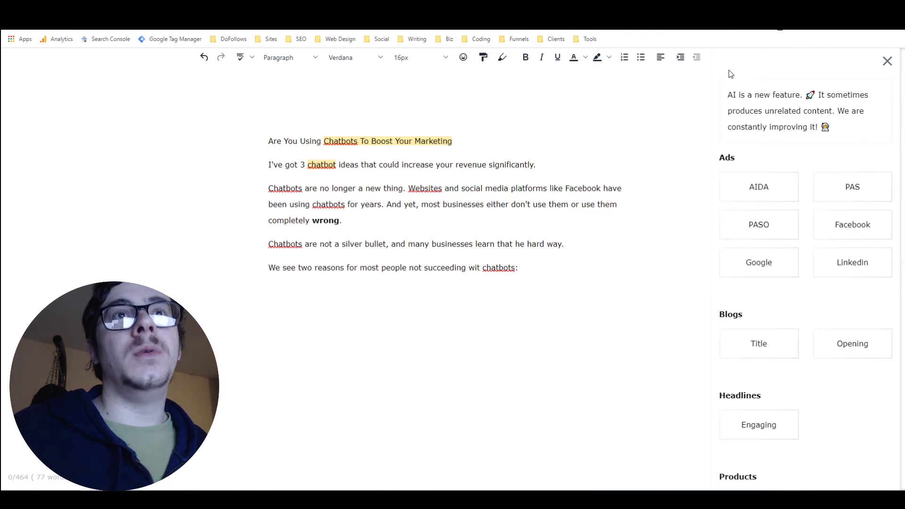
pyautogui.scroll(-5, 846, 179)
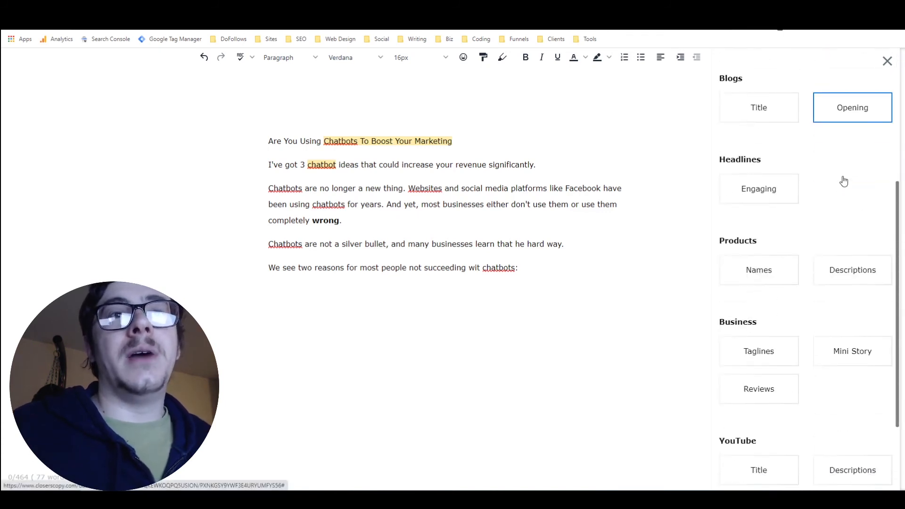
pyautogui.scroll(-1, 836, 179)
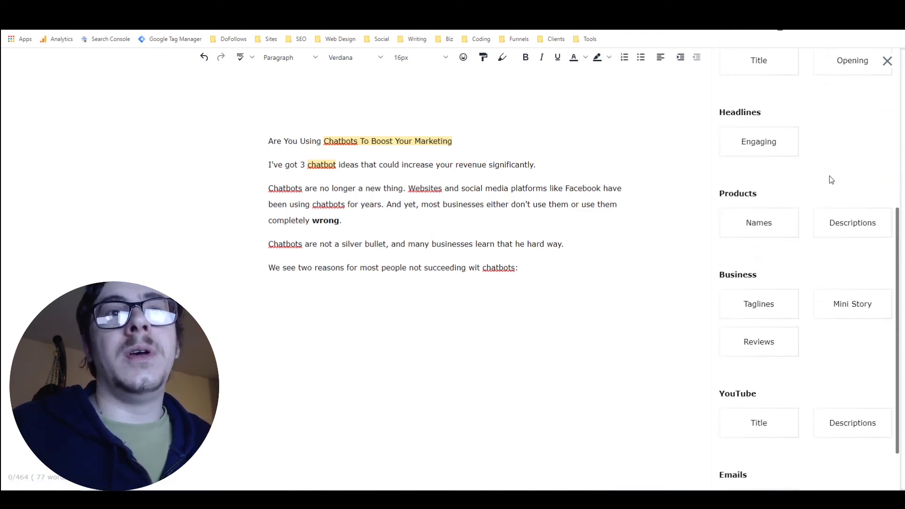
pyautogui.scroll(2, 832, 181)
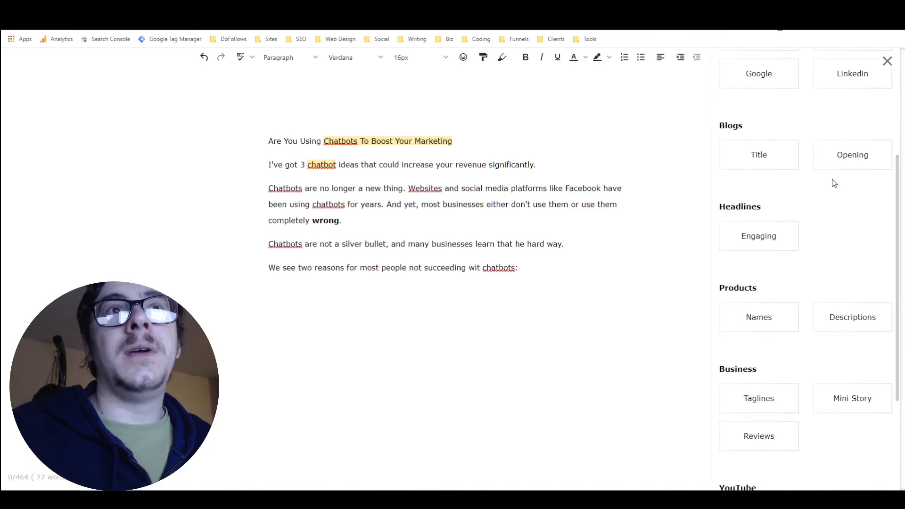
pyautogui.scroll(-1, 833, 184)
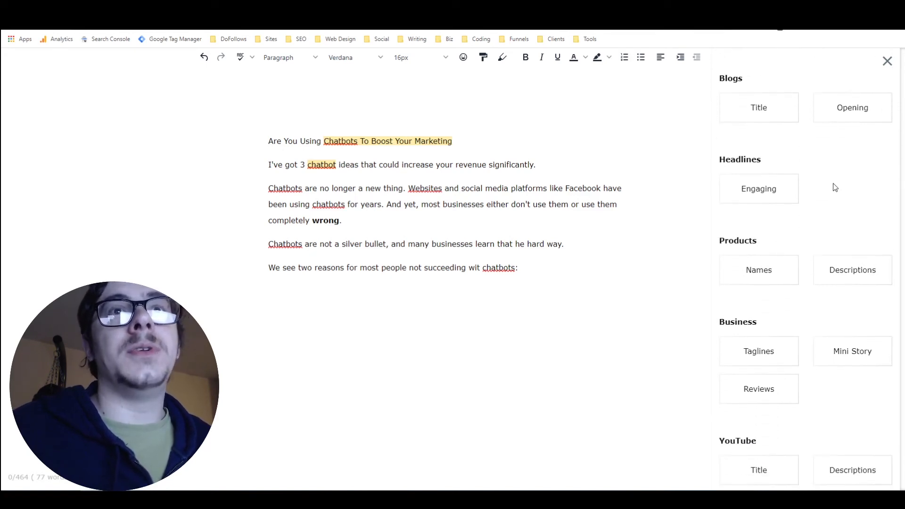
pyautogui.scroll(2, 835, 188)
pyautogui.click(859, 206)
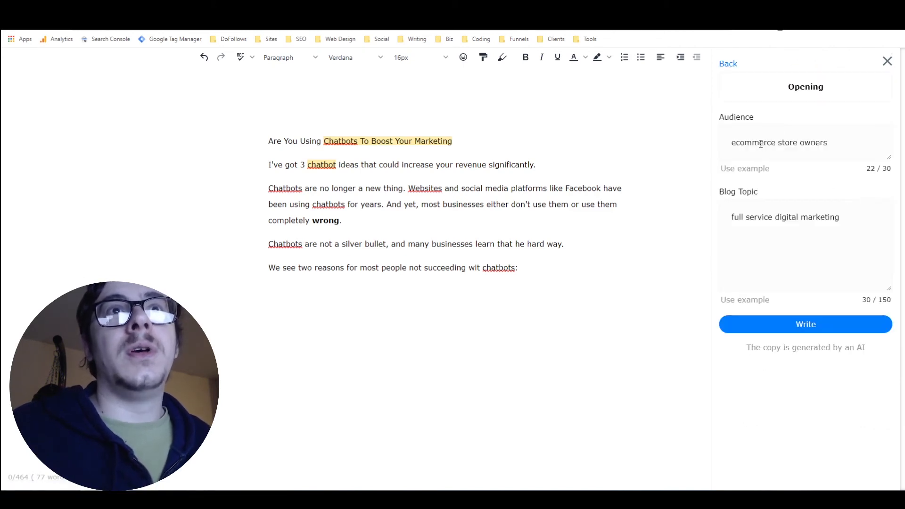
# Set the Blog Topic to the copied phrase 'two reasons for most people not succeeding wit chatbots'.
pyautogui.moveTo(852, 221); pyautogui.dragTo(730, 221)
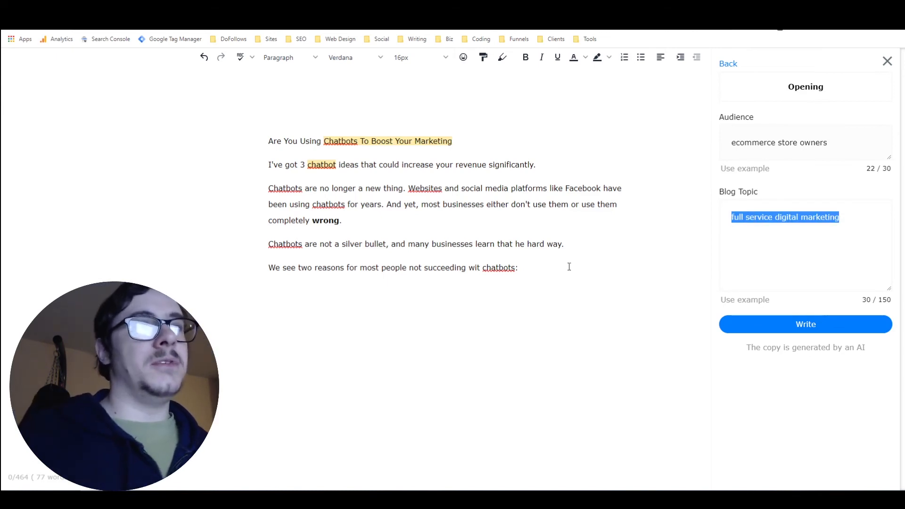
pyautogui.click(356, 349)
pyautogui.moveTo(298, 268); pyautogui.dragTo(518, 271)
pyautogui.hotkey('ctrl', 'c')
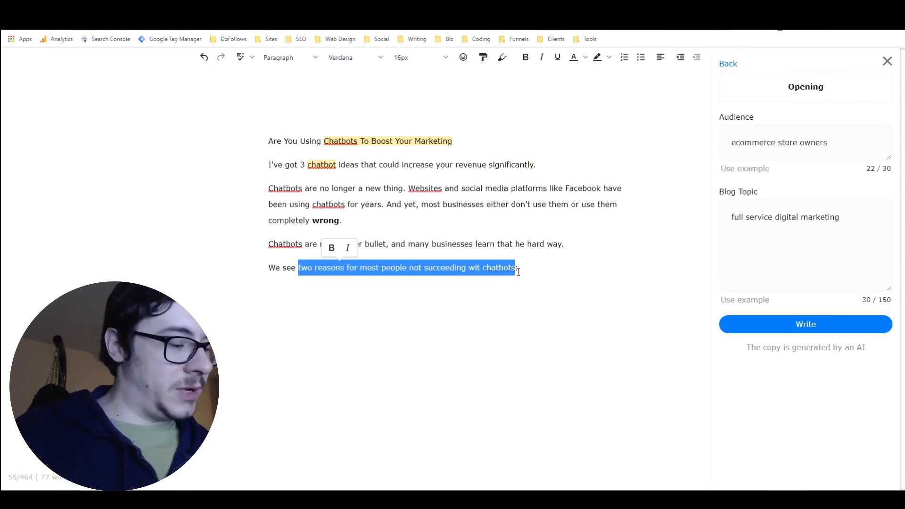
pyautogui.tripleClick(764, 218)
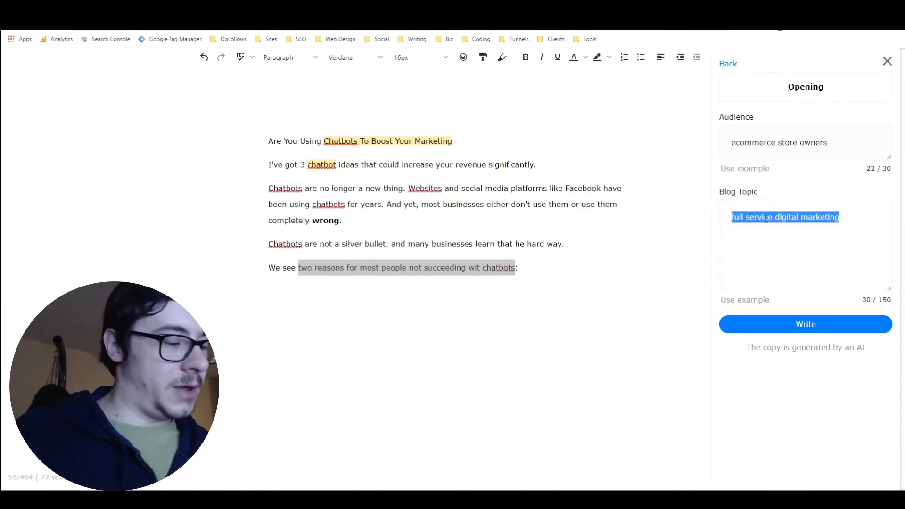
pyautogui.hotkey('ctrl', 'v')
pyautogui.click(551, 277)
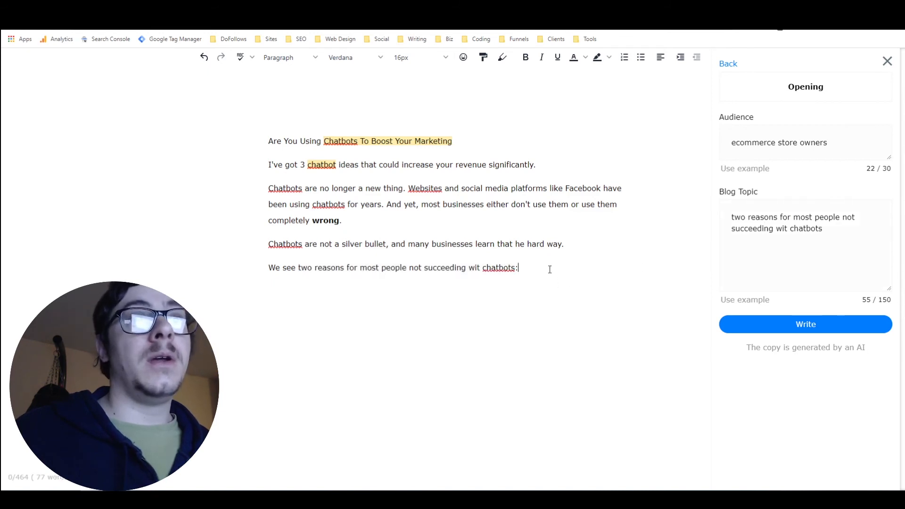
# Generate two blog openings and delete each generated draft from the email.
pyautogui.click(786, 328)
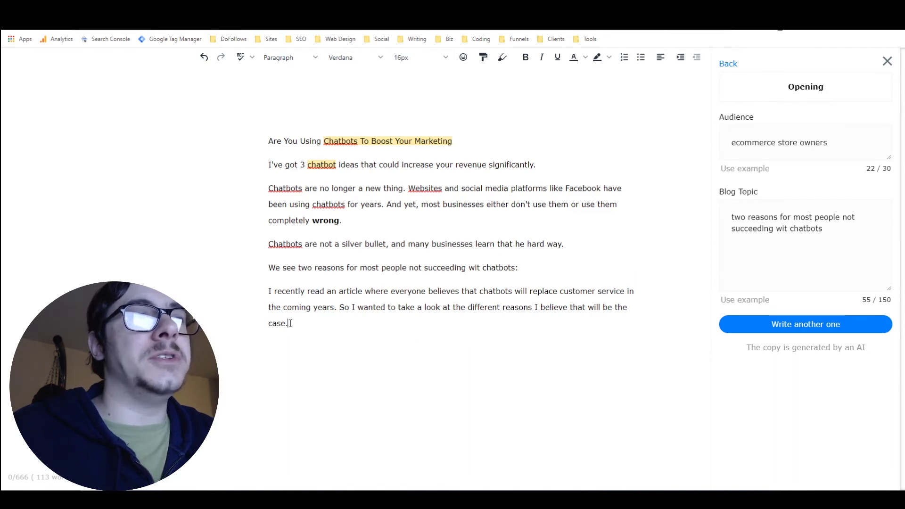
pyautogui.moveTo(295, 324); pyautogui.dragTo(261, 299)
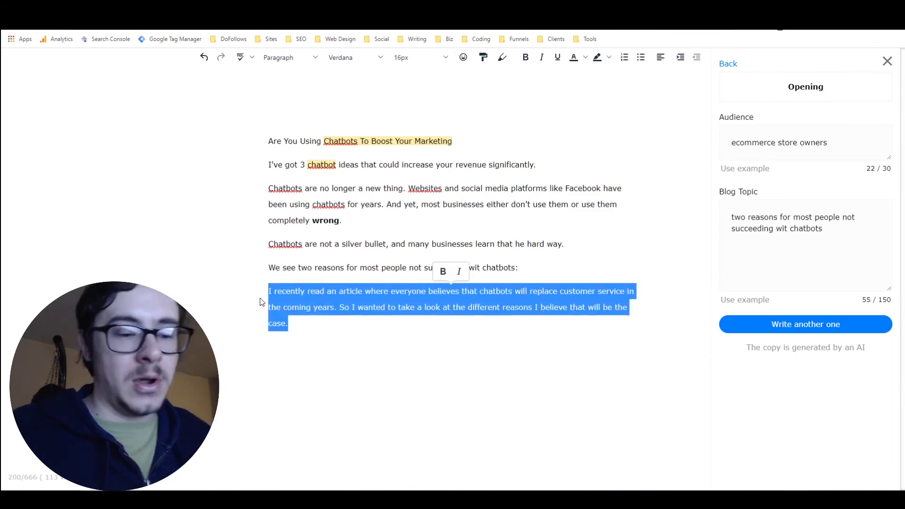
pyautogui.press('BackSpace')
pyautogui.click(759, 328)
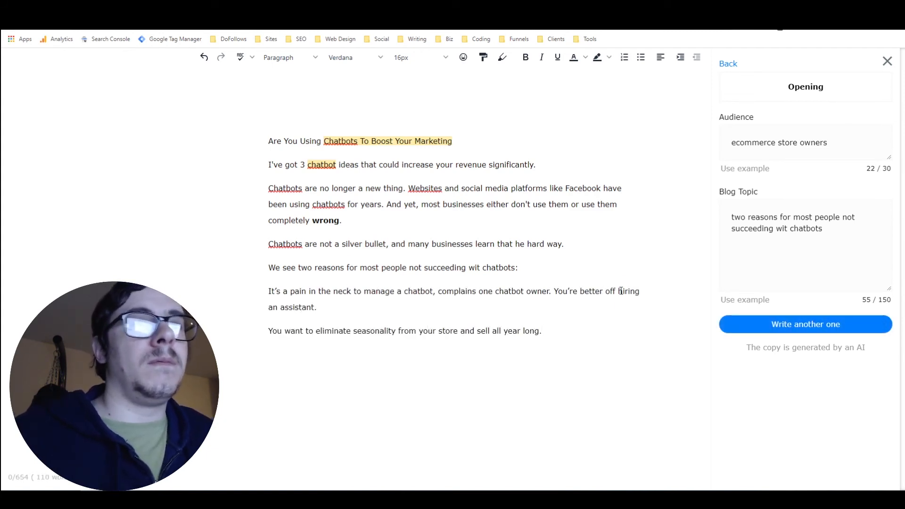
pyautogui.moveTo(547, 330); pyautogui.dragTo(267, 291)
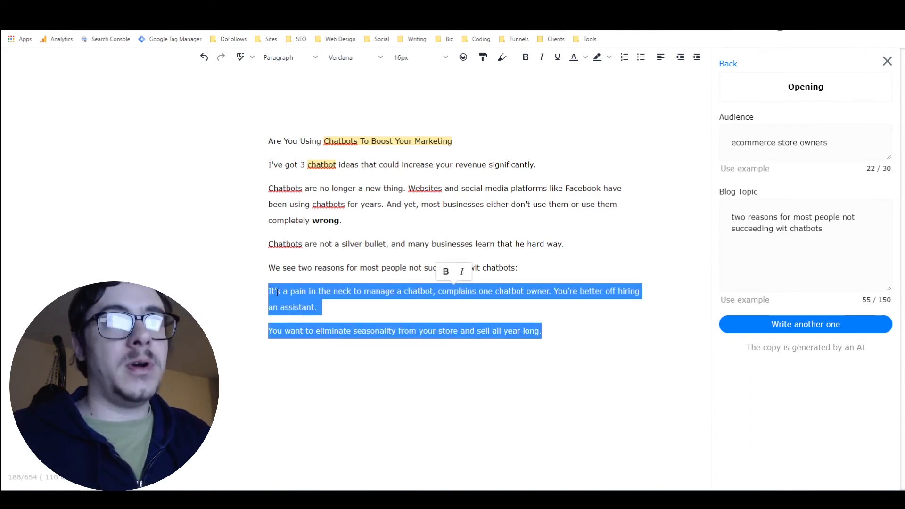
pyautogui.press('BackSpace')
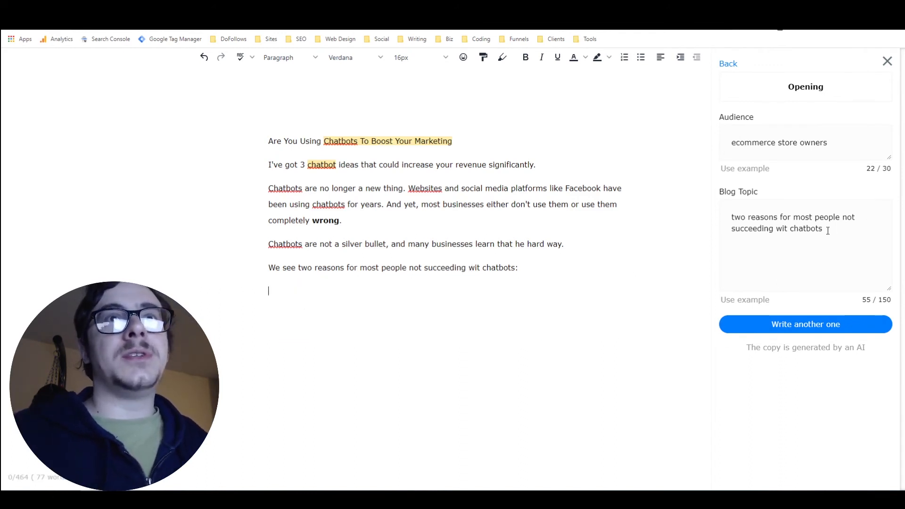
# Paste the two-reasons phrase as the Mini Story topic, generate a story, then delete it.
pyautogui.click(726, 63)
pyautogui.scroll(-7, 785, 237)
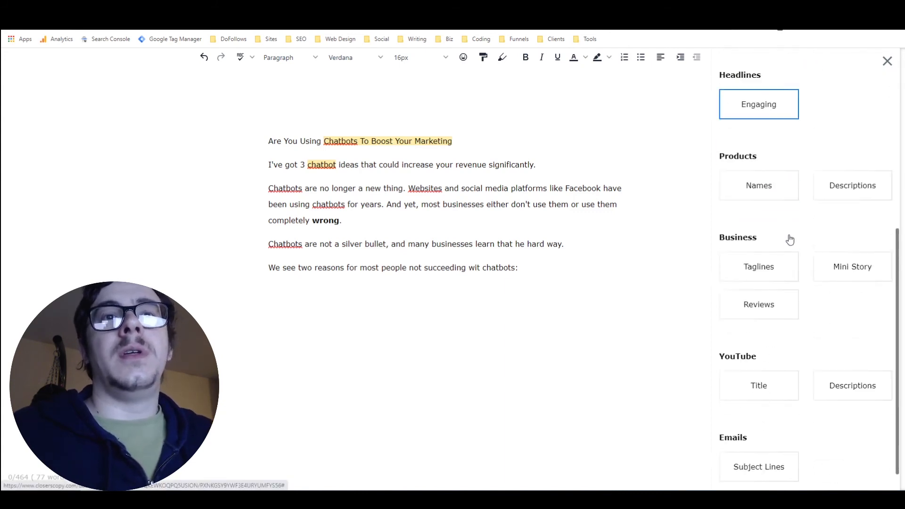
pyautogui.click(834, 242)
pyautogui.moveTo(843, 224); pyautogui.dragTo(730, 216)
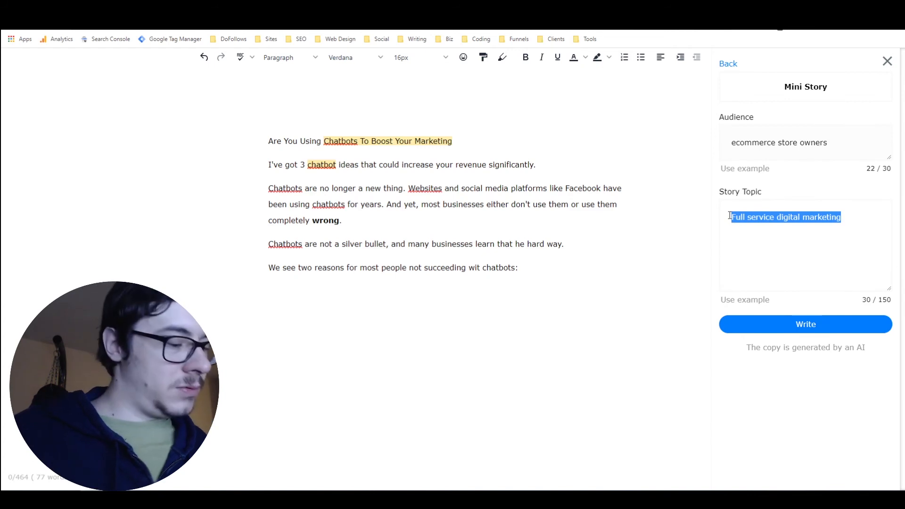
pyautogui.hotkey('ctrl', 'v')
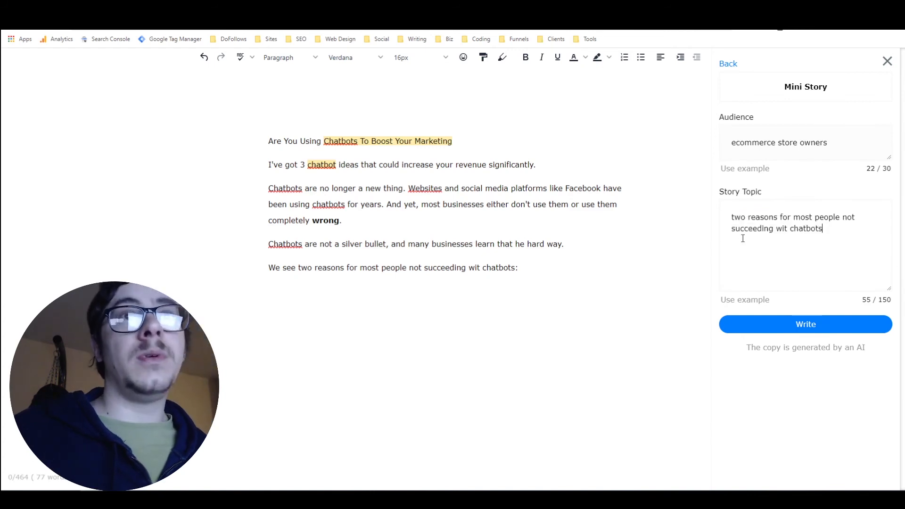
pyautogui.click(775, 320)
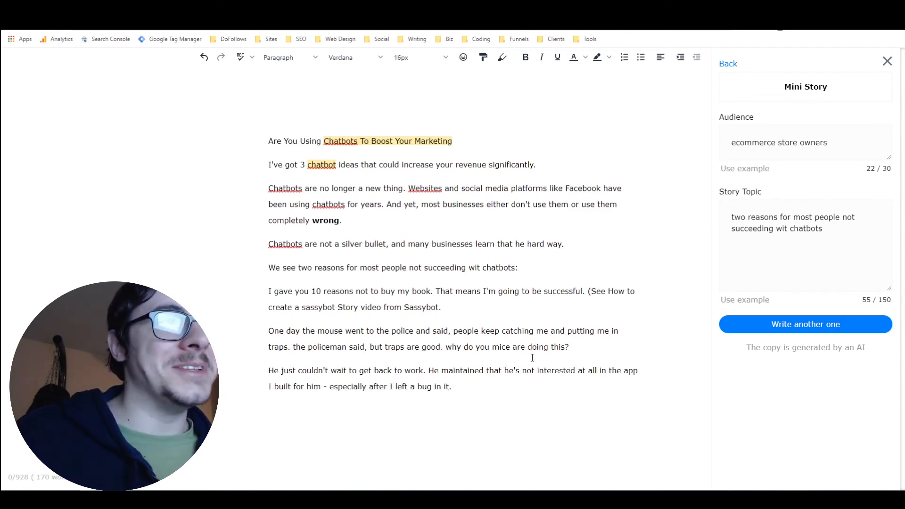
pyautogui.moveTo(464, 388); pyautogui.dragTo(262, 286)
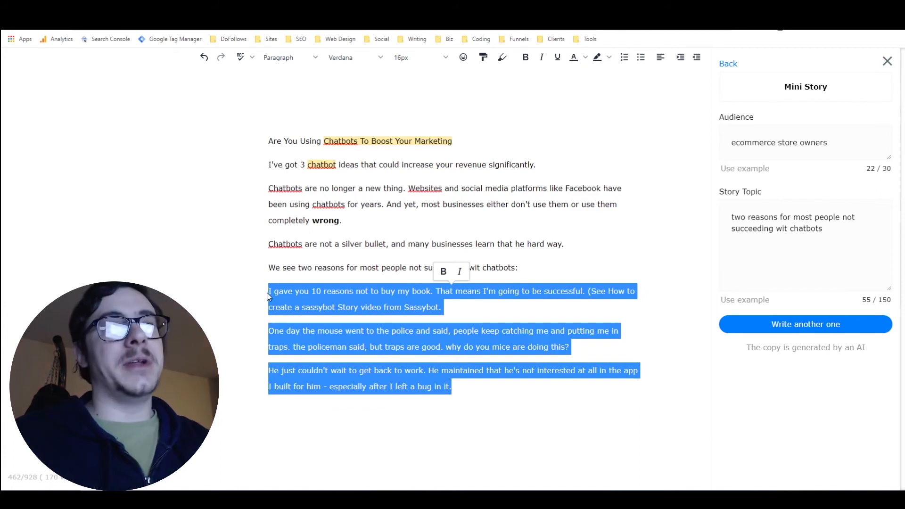
pyautogui.press('BackSpace')
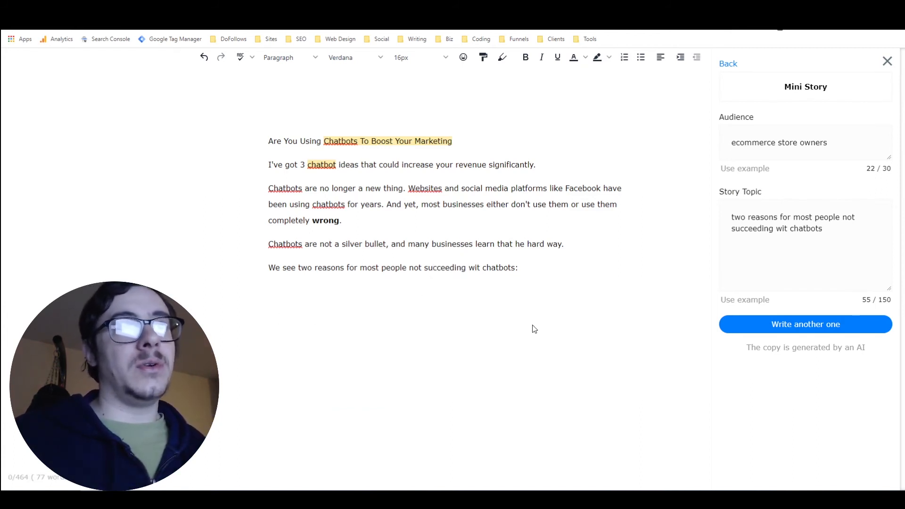
# Type the first reason, '1) Not asking discovery questions', on the empty line.
pyautogui.write('h')
pyautogui.click(395, 289)
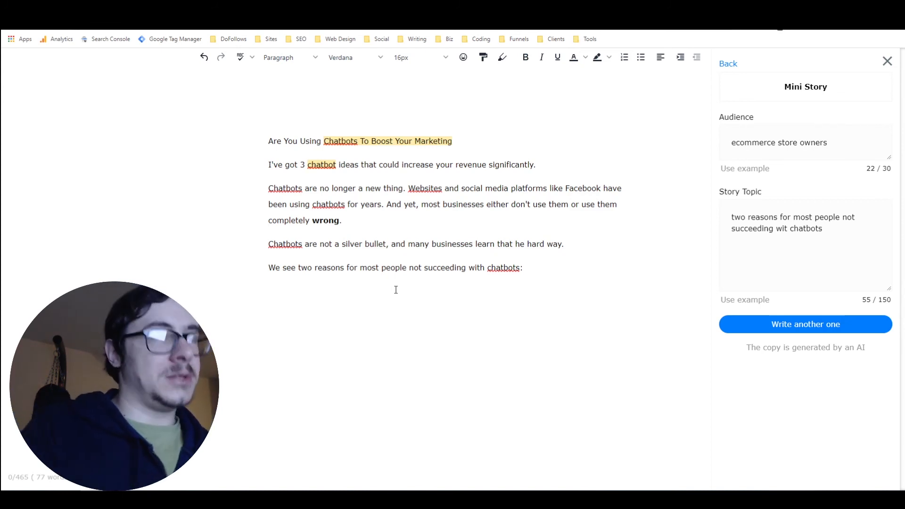
pyautogui.write('1)')
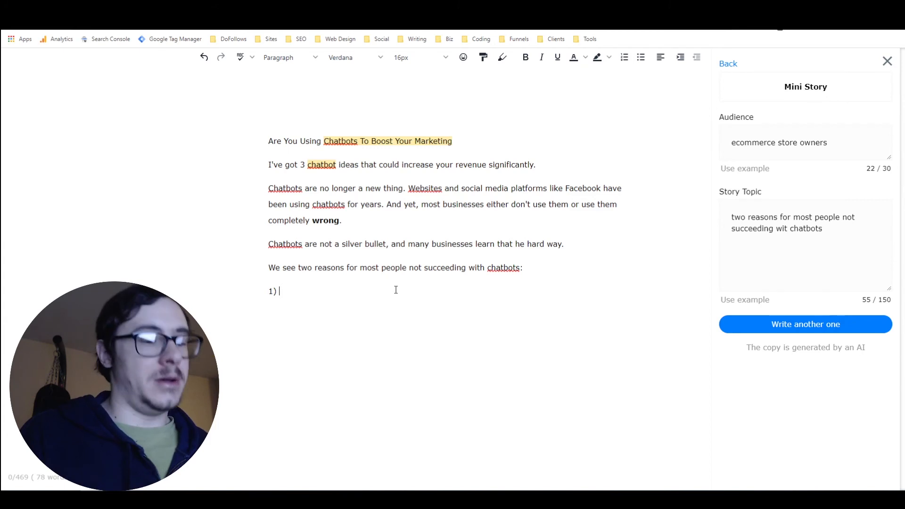
pyautogui.write('No')
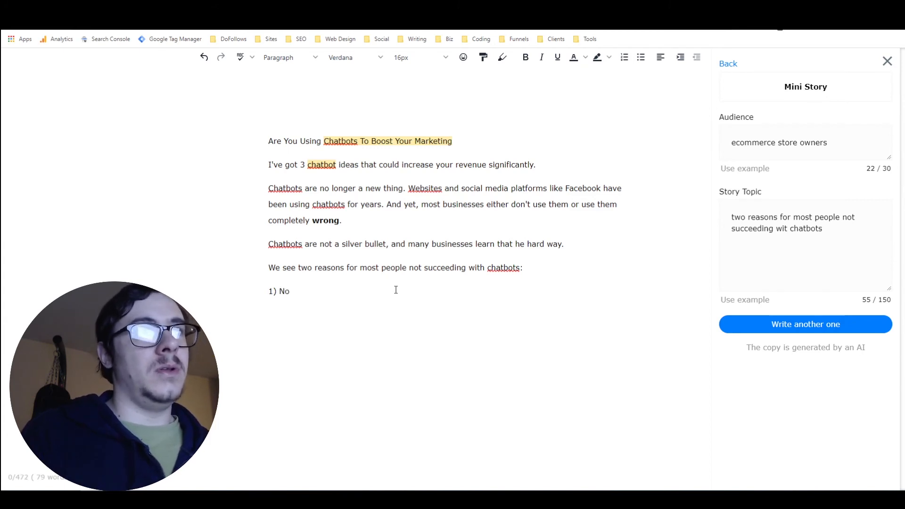
pyautogui.write('t co')
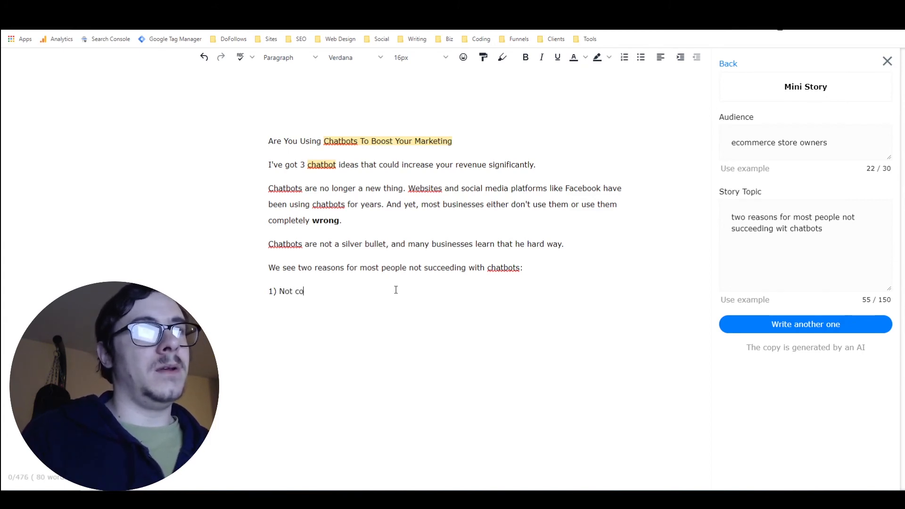
pyautogui.write('llecting user inf')
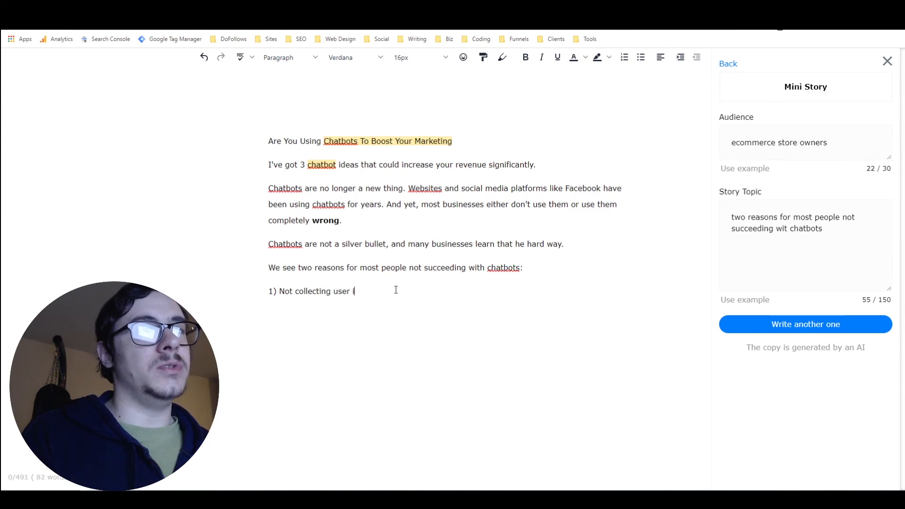
pyautogui.press('BackSpace')
pyautogui.press('BackSpace')
pyautogui.press('BackSpace')
pyautogui.press('BackSpace')
pyautogui.press('BackSpace')
pyautogui.press('BackSpace')
pyautogui.press('BackSpace')
pyautogui.press('BackSpace')
pyautogui.press('BackSpace')
pyautogui.press('BackSpace')
pyautogui.press('BackSpace')
pyautogui.press('BackSpace')
pyautogui.press('BackSpace')
pyautogui.press('BackSpace')
pyautogui.press('BackSpace')
pyautogui.press('BackSpace')
pyautogui.press('BackSpace')
pyautogui.press('BackSpace')
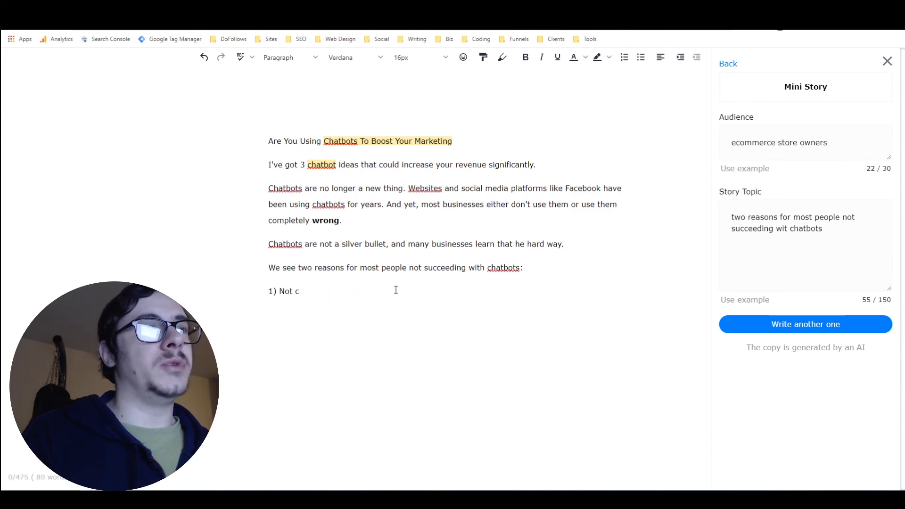
pyautogui.write('asking ')
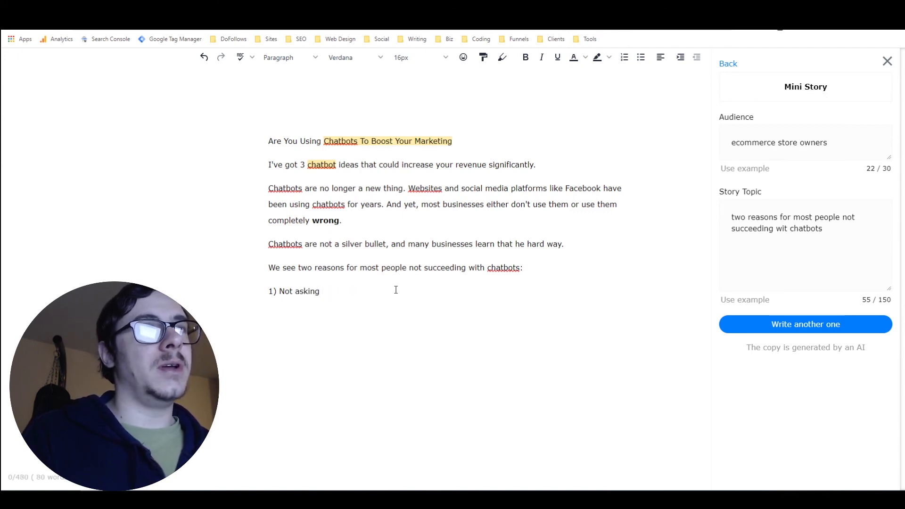
pyautogui.write('di')
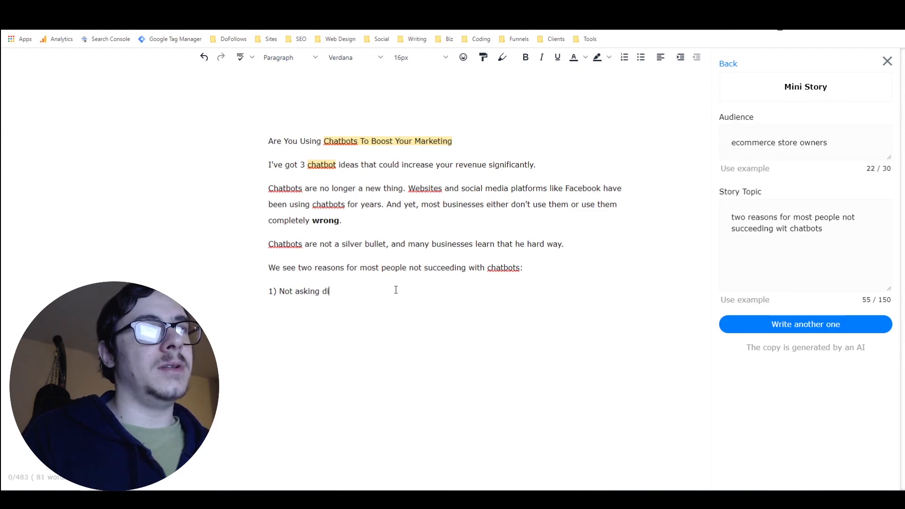
pyautogui.write('scovery questions')
pyautogui.press('Return')
# Add '2) Not capturing visitor information' and a paragraph on chatbots versus traditional landing pages.
pyautogui.write('2) Not cap')
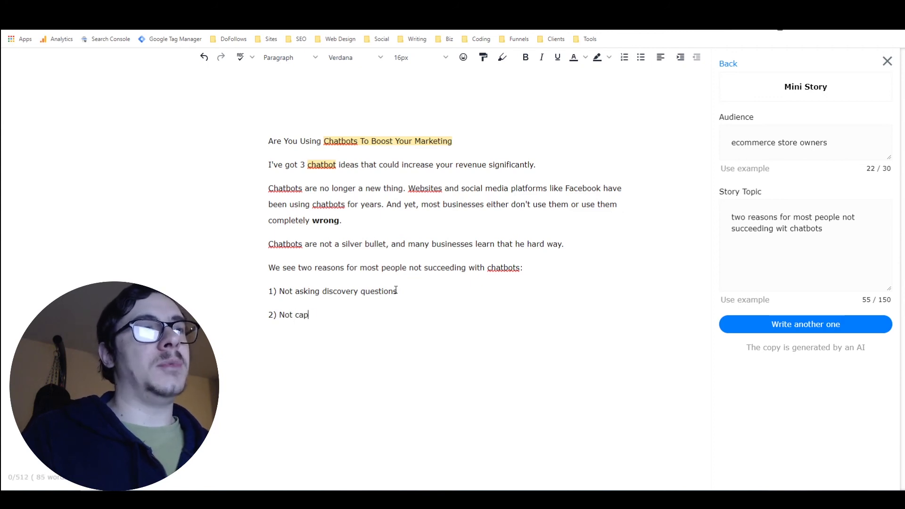
pyautogui.write('turing v')
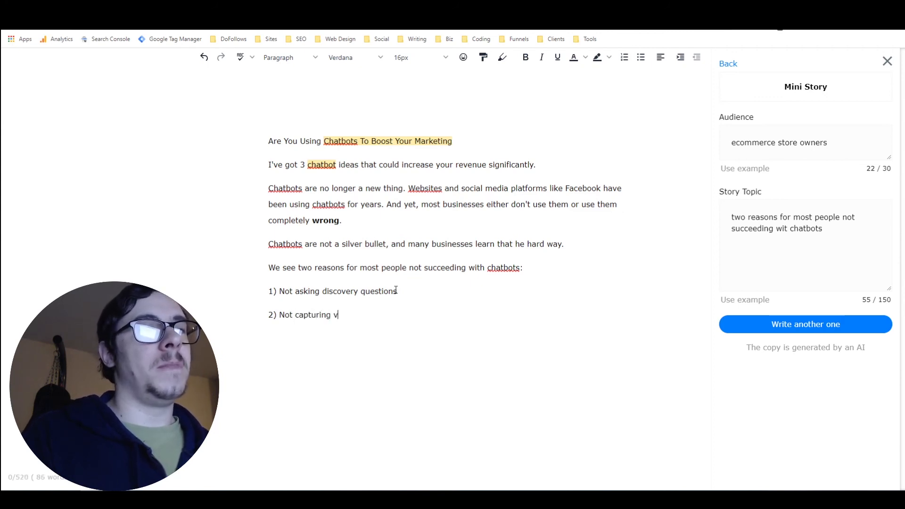
pyautogui.write('isitor information')
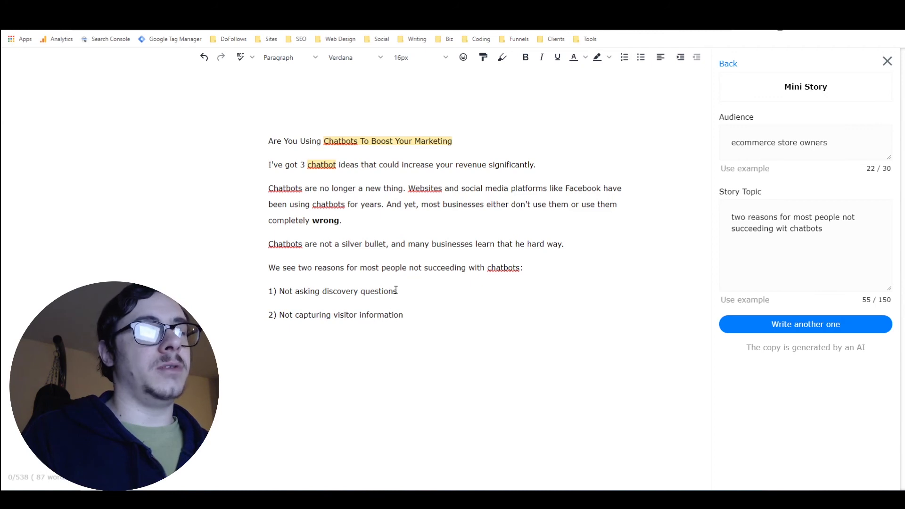
pyautogui.write('The power of b')
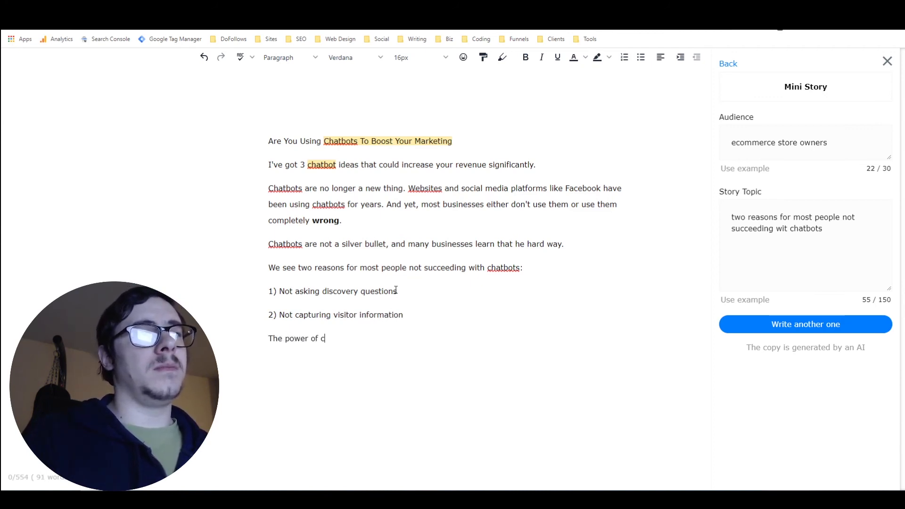
pyautogui.write('hatbots is that they')
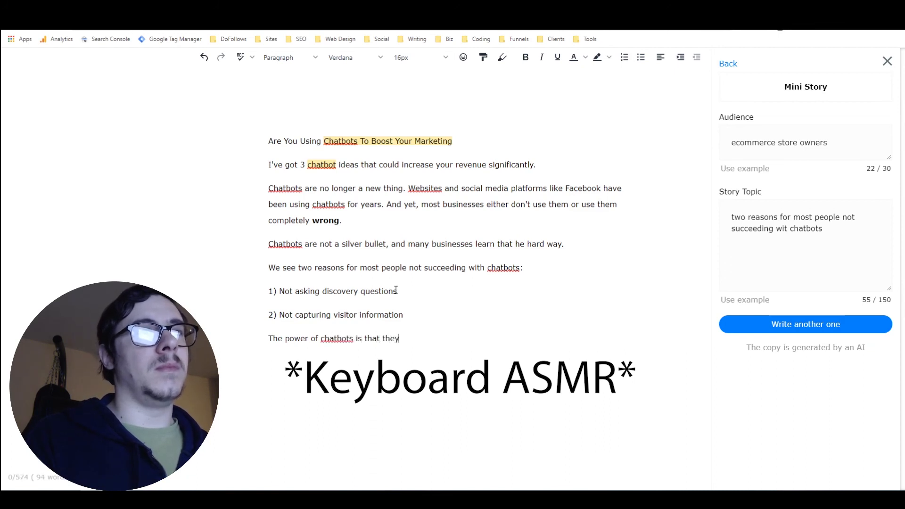
pyautogui.write(' are conver')
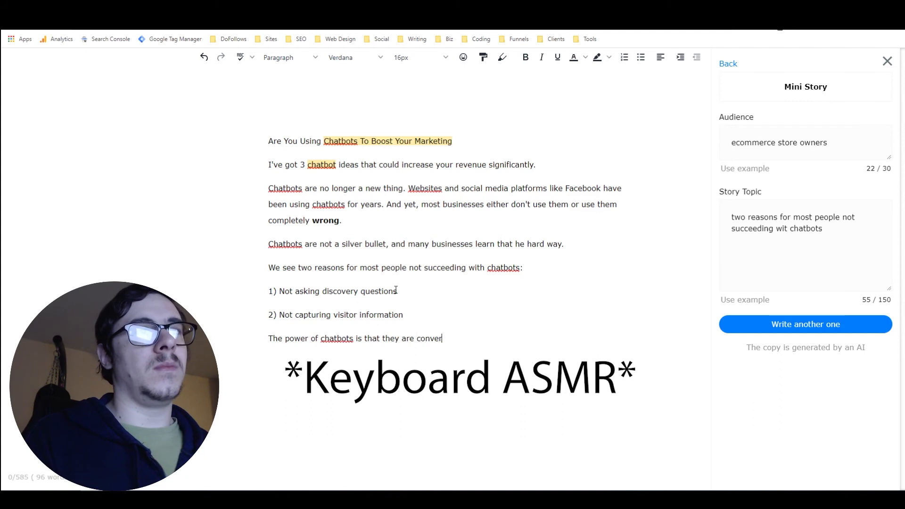
pyautogui.write('sational and put people at ease')
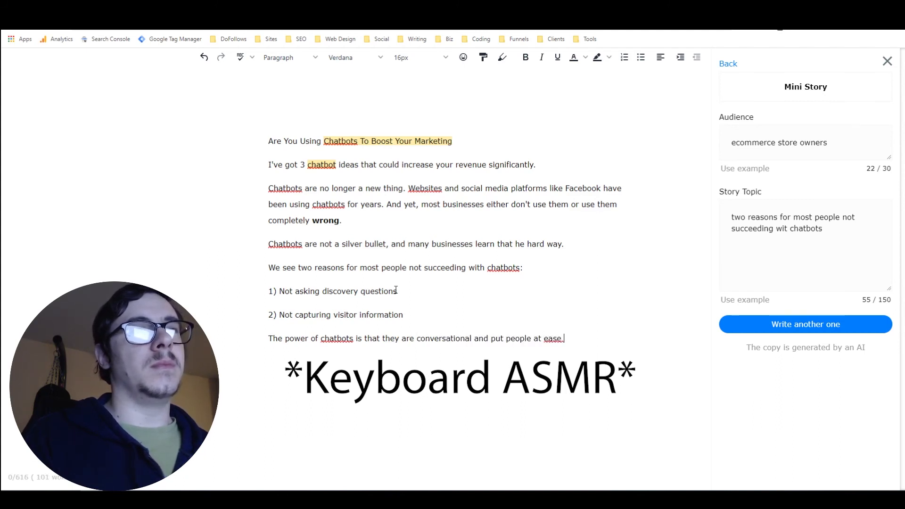
pyautogui.write(' c')
pyautogui.press('BackSpace')
pyautogui.write('whe')
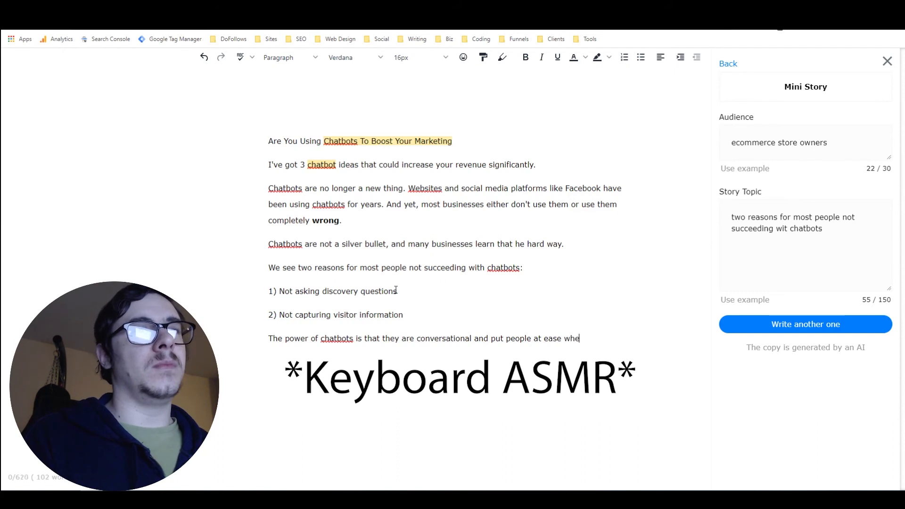
pyautogui.write('n compa')
pyautogui.press('BackSpace')
pyautogui.write('pared to a')
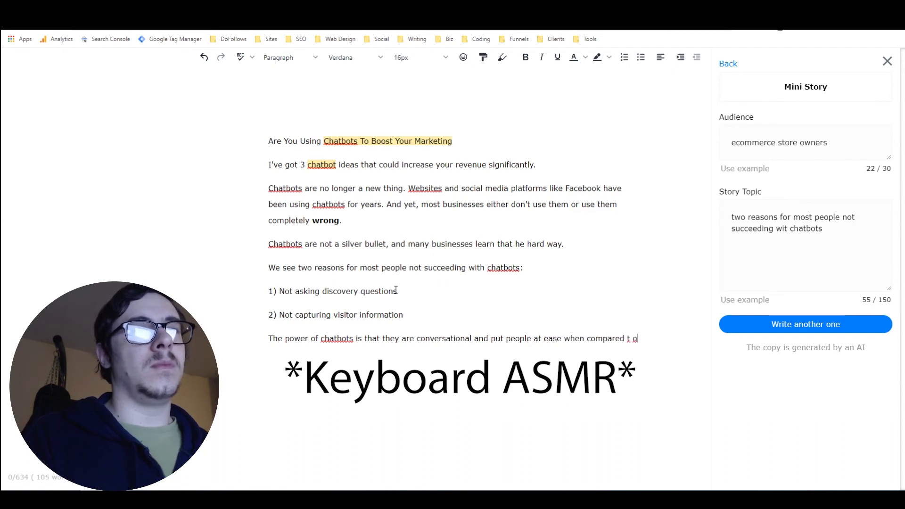
pyautogui.write(' tradi')
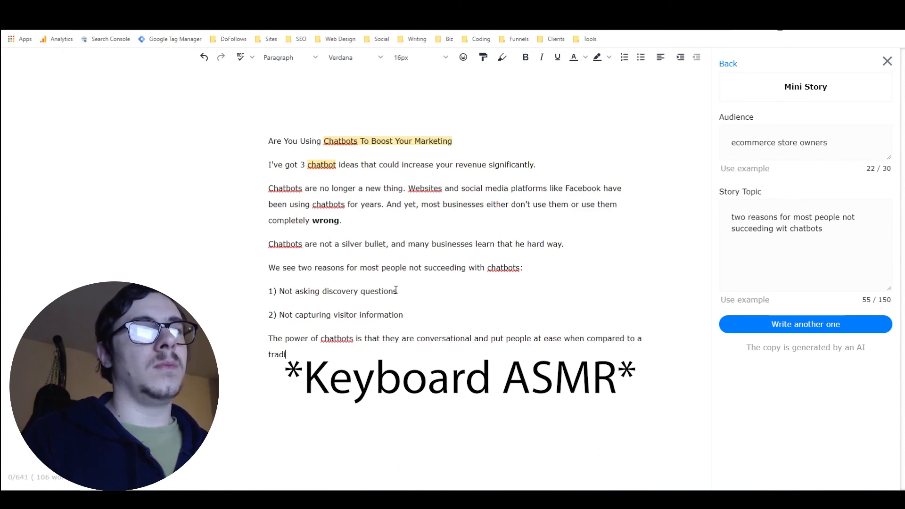
pyautogui.write('tional landing.')
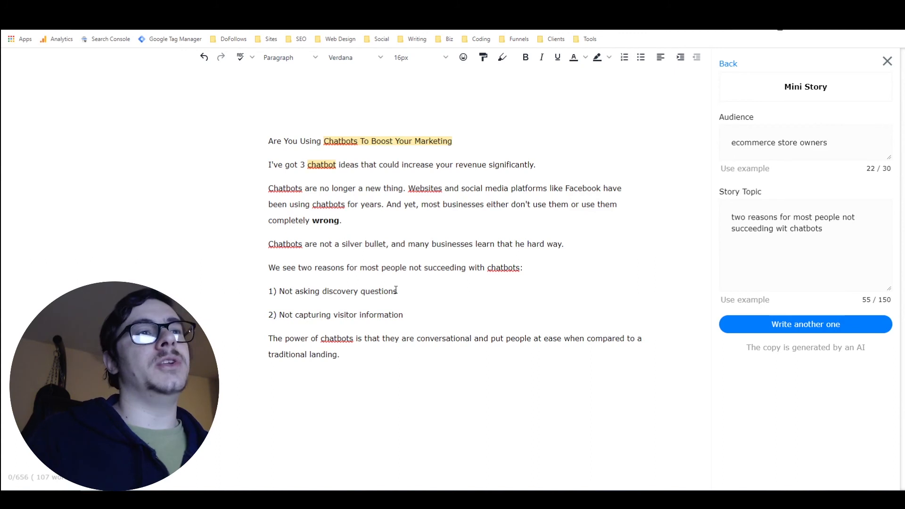
pyautogui.press('BackSpace')
pyautogui.press('BackSpace')
pyautogui.write('g page. The')
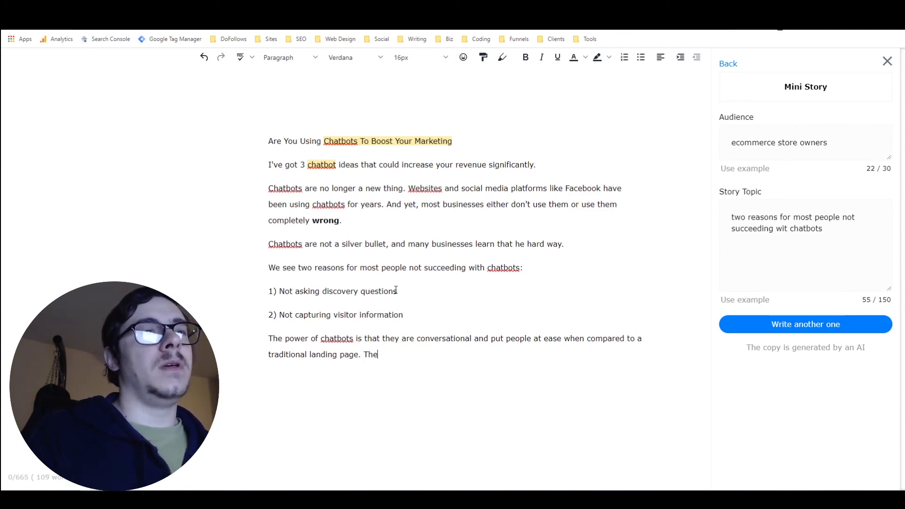
pyautogui.write('y can also captur')
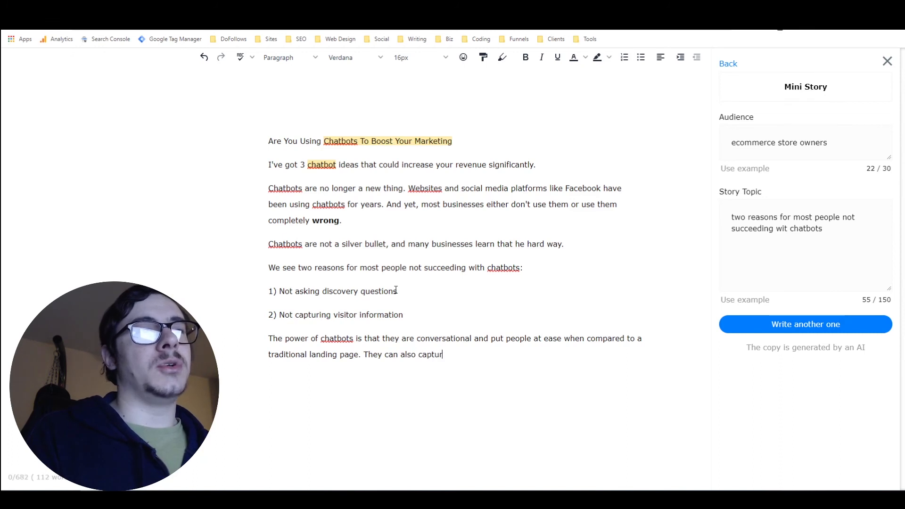
pyautogui.write('e MORE informati')
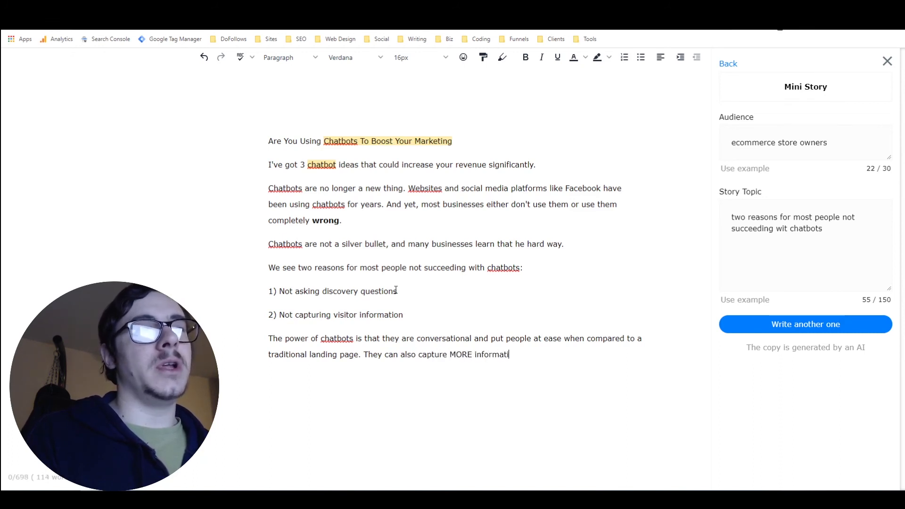
pyautogui.write('on in the same am')
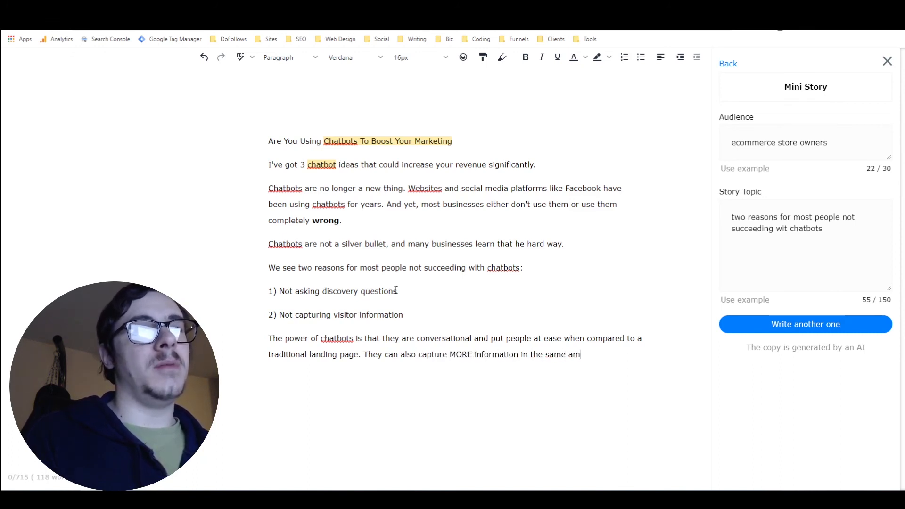
pyautogui.write('ount of time. This ')
pyautogui.write("is why it's impor")
pyautogui.write('tant to ask ')
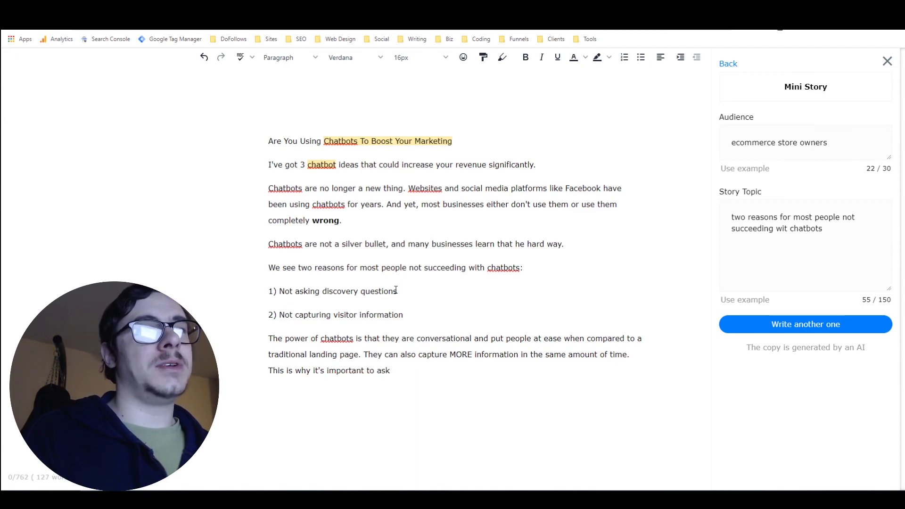
pyautogui.write('relevant que')
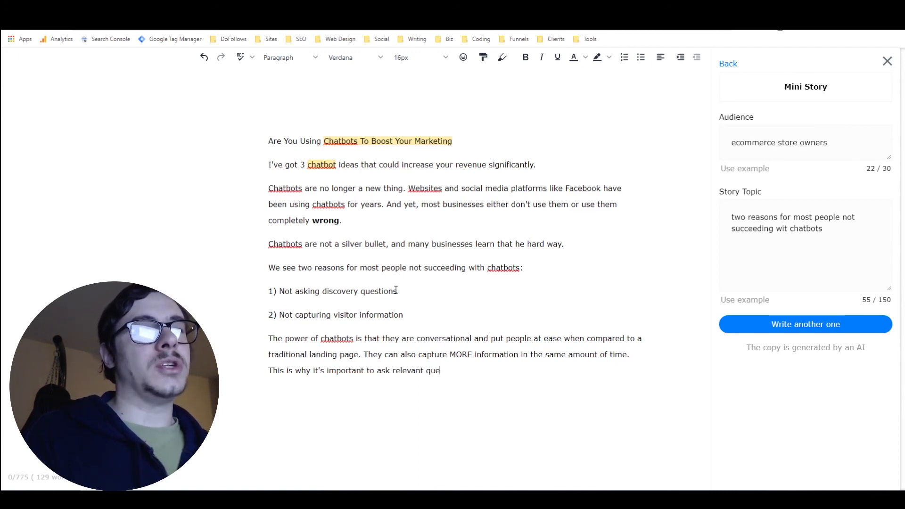
pyautogui.write('stions an')
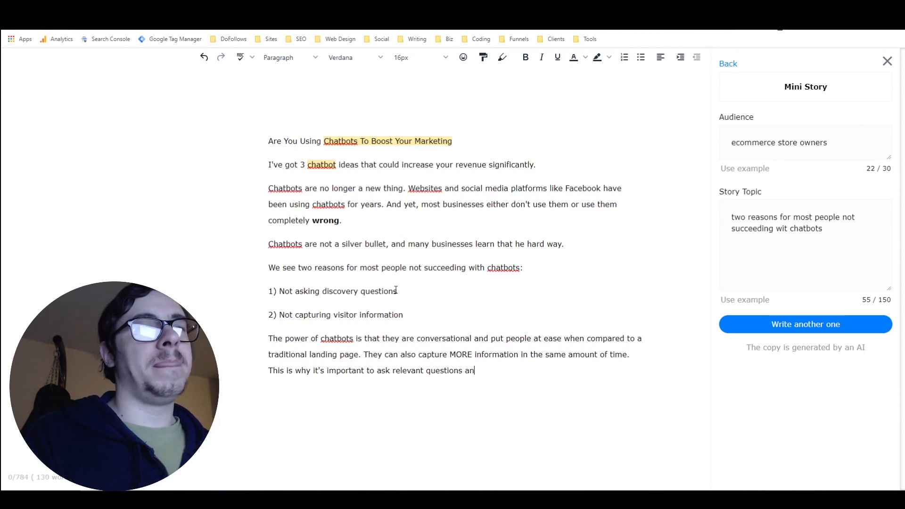
pyautogui.write('d capture dtra')
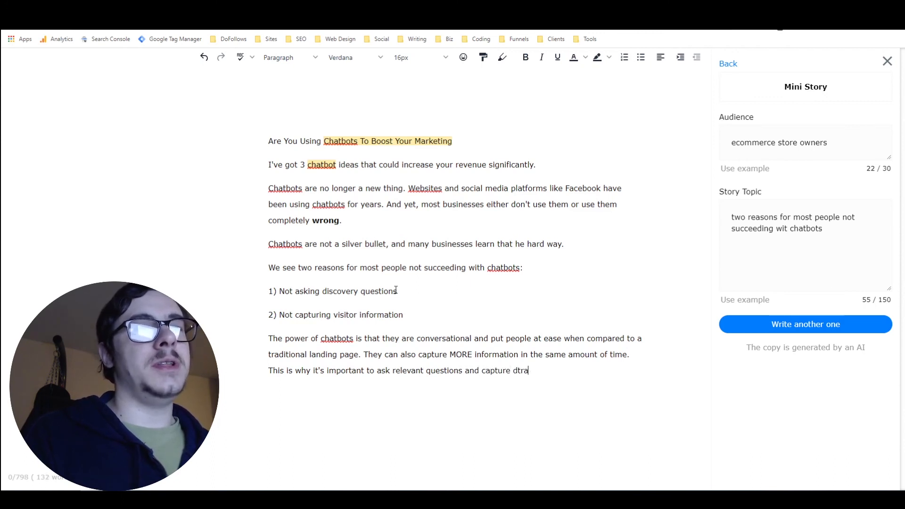
pyautogui.press('BackSpace')
pyautogui.press('BackSpace')
pyautogui.press('BackSpace')
pyautogui.write('ata about ')
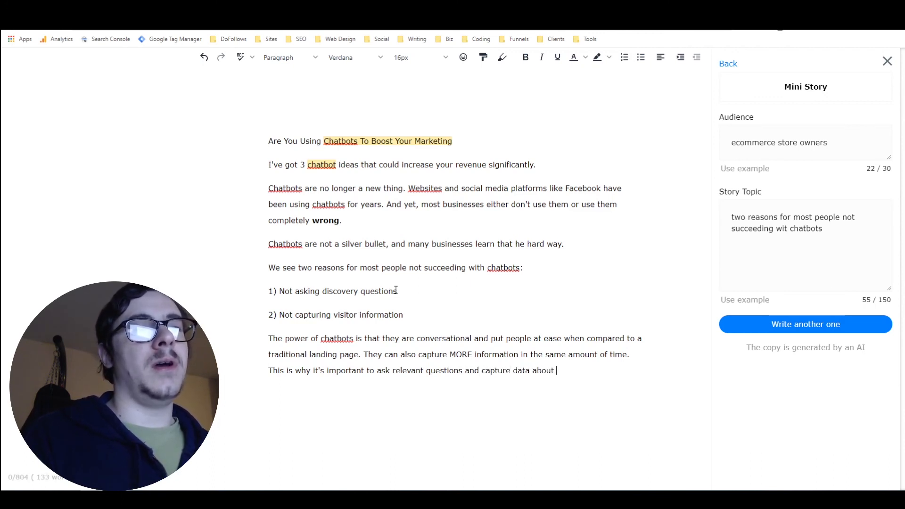
pyautogui.write('the user.')
# Add a paragraph on what a chatbot engaging someone for 3 minutes can learn about them.
pyautogui.press('Return')
pyautogui.write('For example, if your chatbot engag')
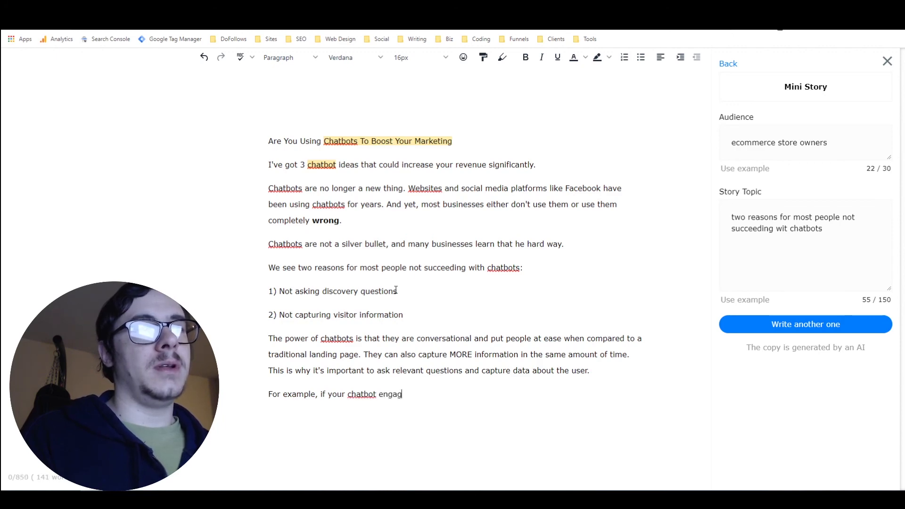
pyautogui.write('es someone for4')
pyautogui.press('BackSpace')
pyautogui.write('3 mintues,')
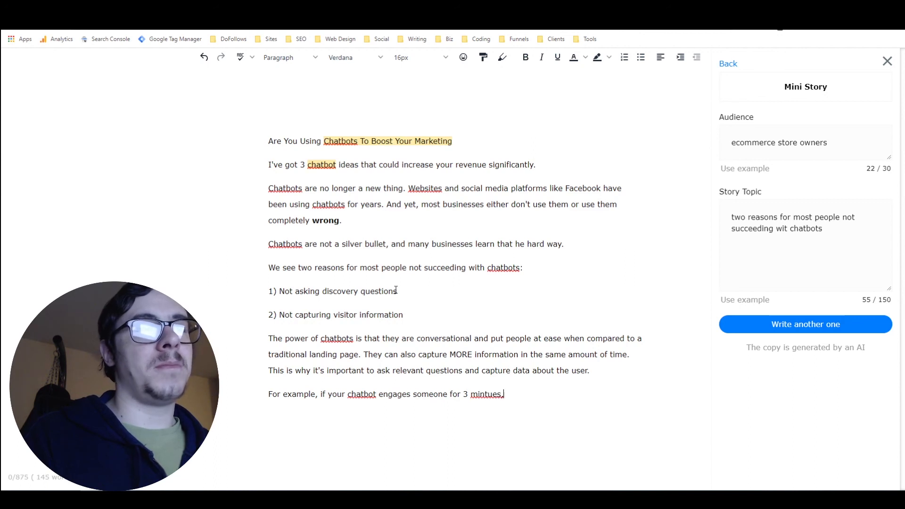
pyautogui.press('BackSpace')
pyautogui.press('BackSpace')
pyautogui.press('BackSpace')
pyautogui.press('BackSpace')
pyautogui.press('BackSpace')
pyautogui.write('utes, it can potentially l')
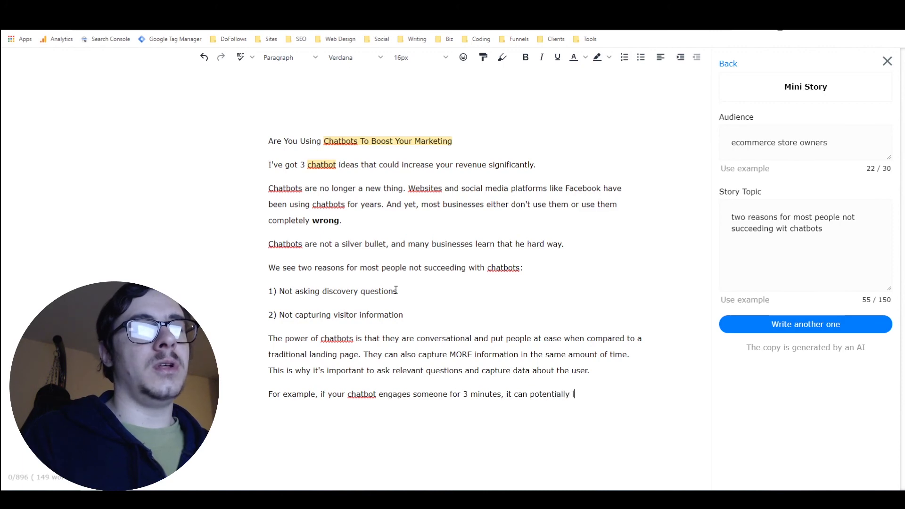
pyautogui.write('earn their name, email address, phone number,')
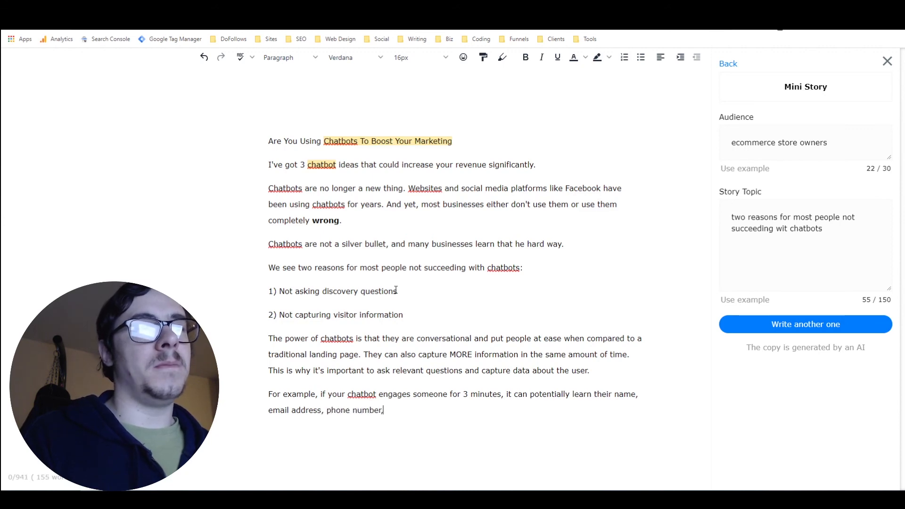
pyautogui.write(' and whe')
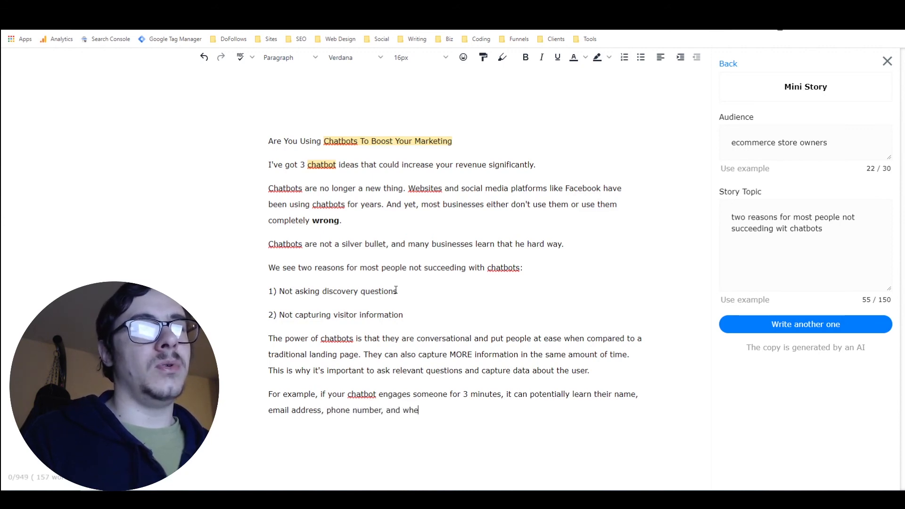
pyautogui.write("ther or not they're")
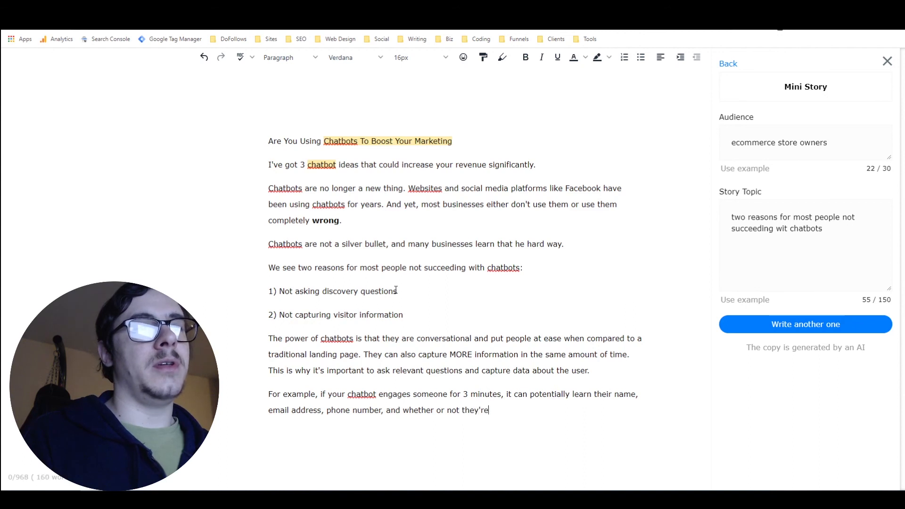
pyautogui.write(' an ideal customer o')
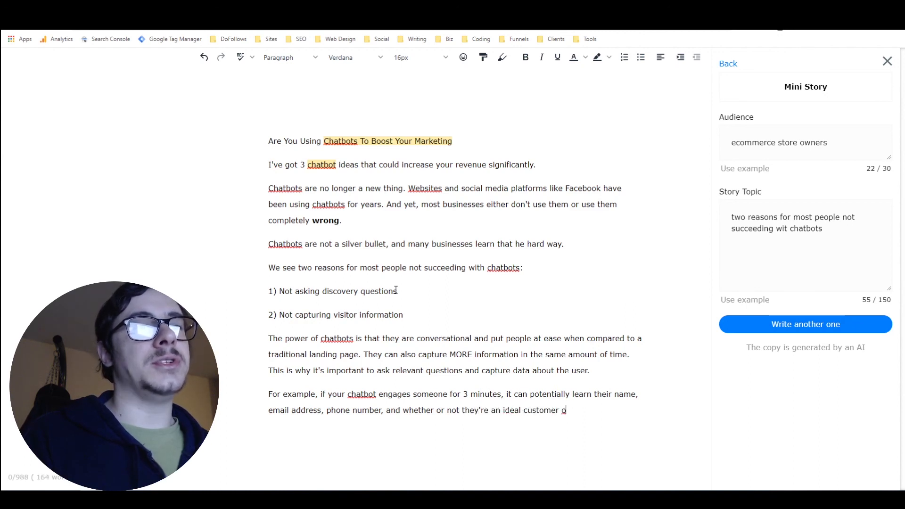
pyautogui.write('r client.')
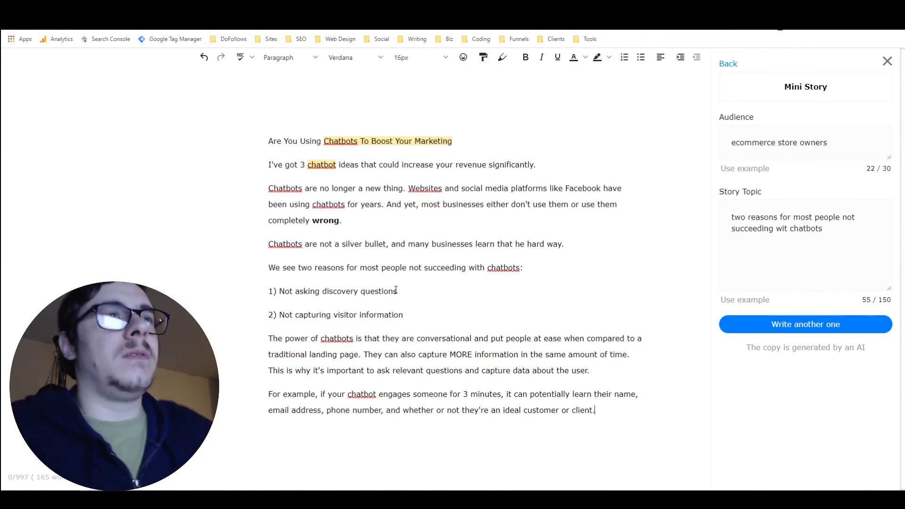
# Add a paragraph inviting readers to sign up for a free discovery call, then 'Thanks!' and the author's name.
pyautogui.press('Return')
pyautogui.write('Want to see')
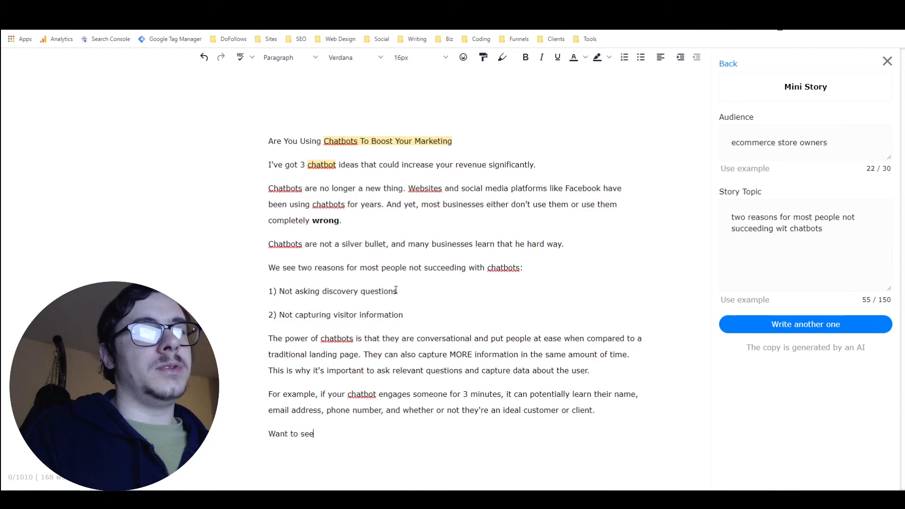
pyautogui.write(' if ')
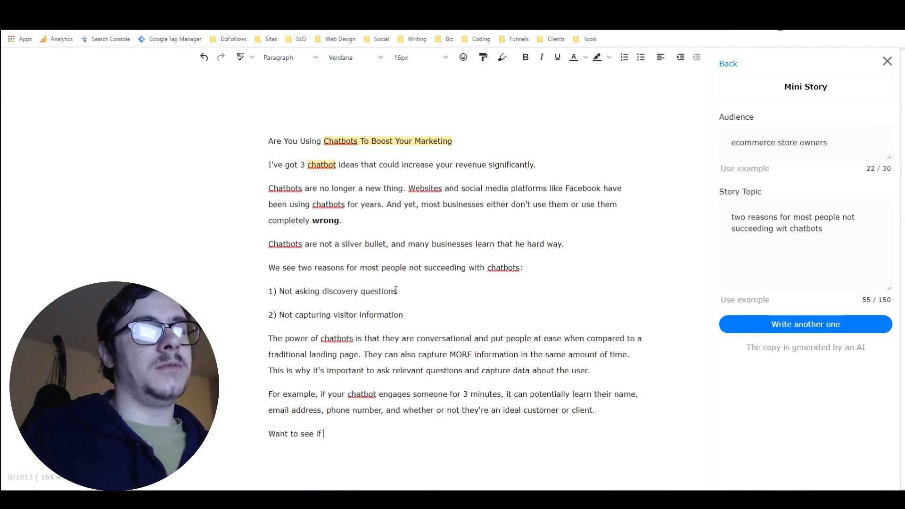
pyautogui.write('our chatbot se')
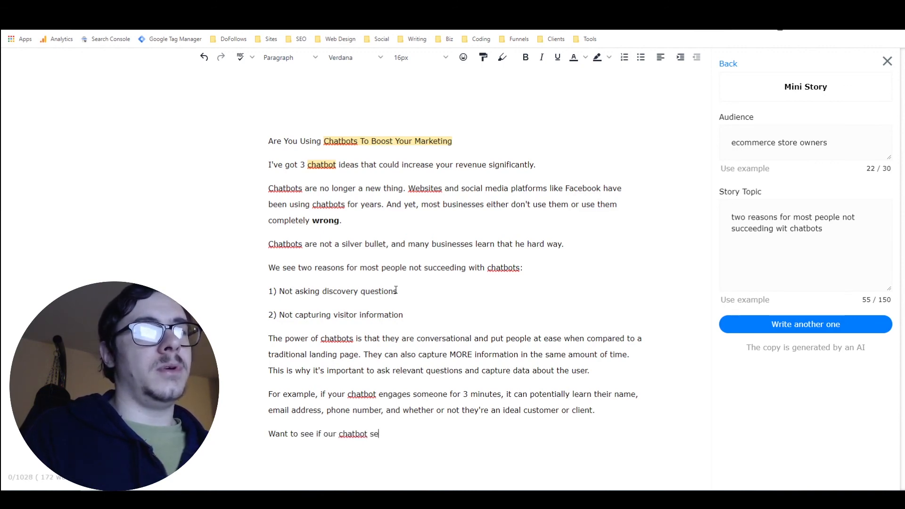
pyautogui.write('rvices are right for you')
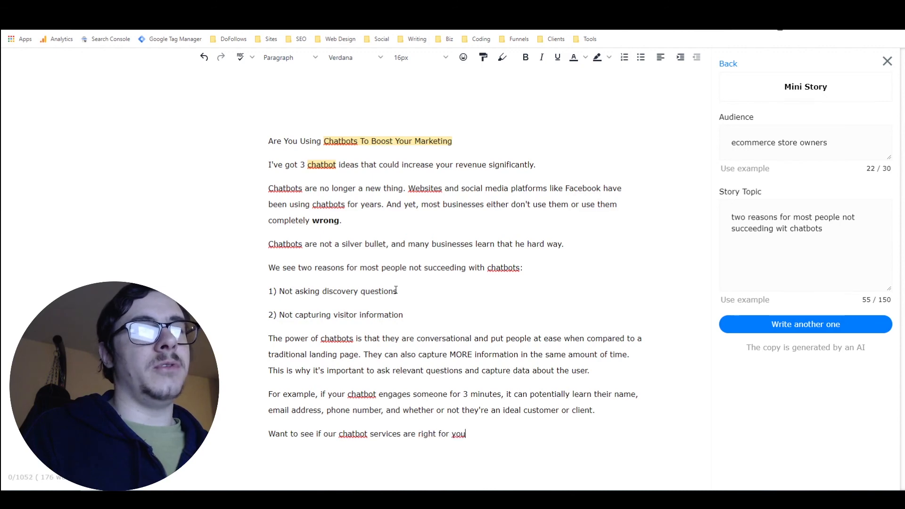
pyautogui.write('? Sign ')
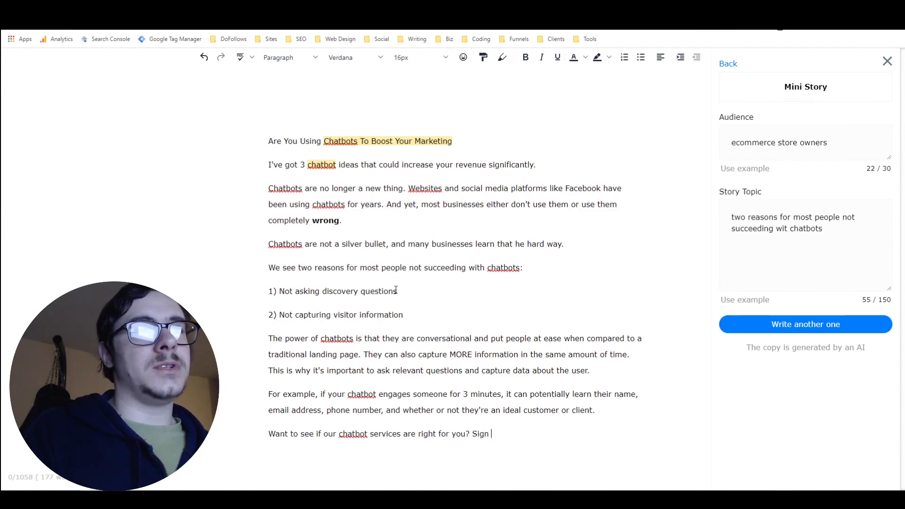
pyautogui.write('up for a free ')
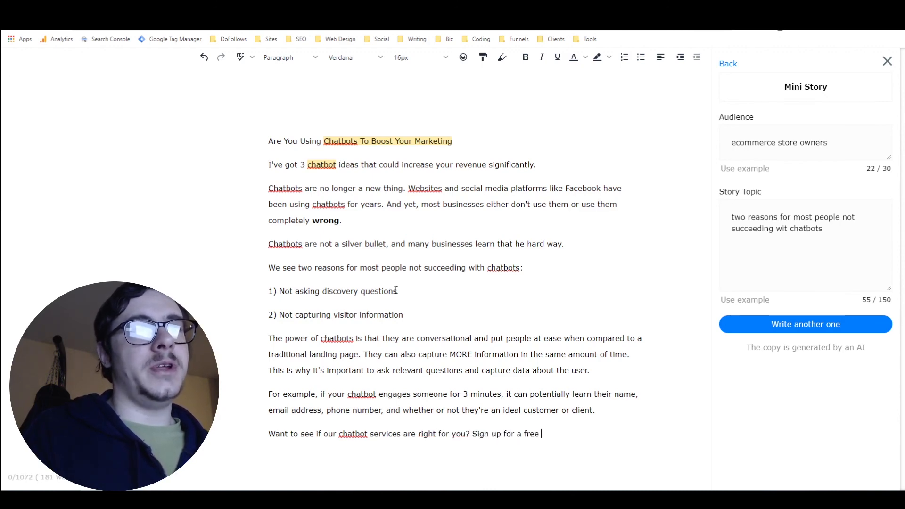
pyautogui.write('discovery cal')
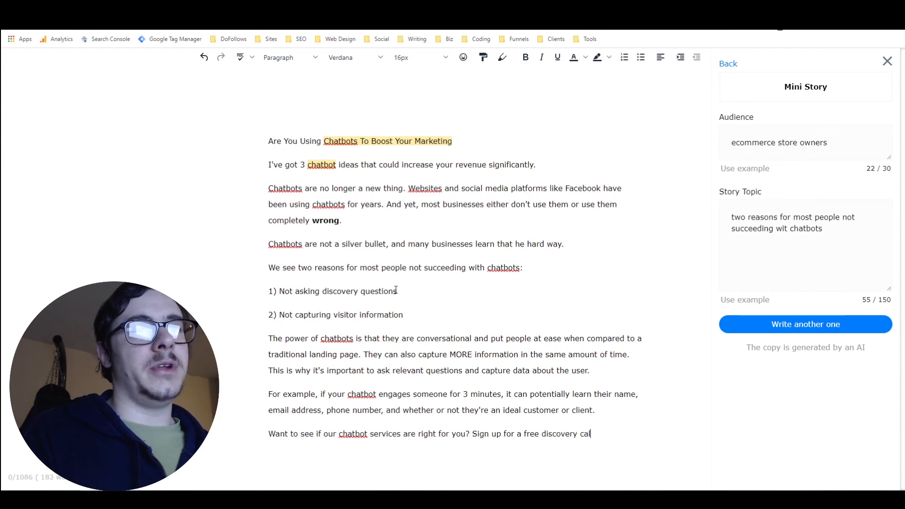
pyautogui.write('l by clicking here')
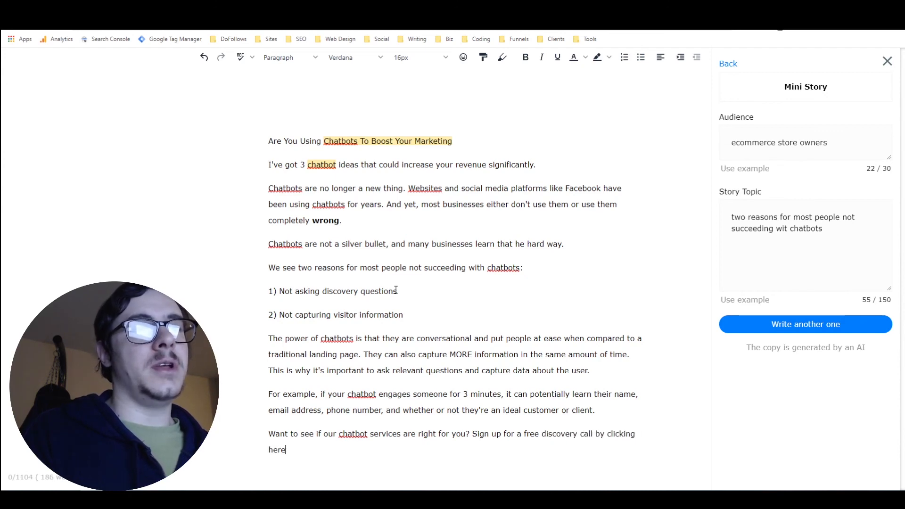
pyautogui.write('.')
pyautogui.press('Return')
pyautogui.write('Thanks!')
pyautogui.press('Return')
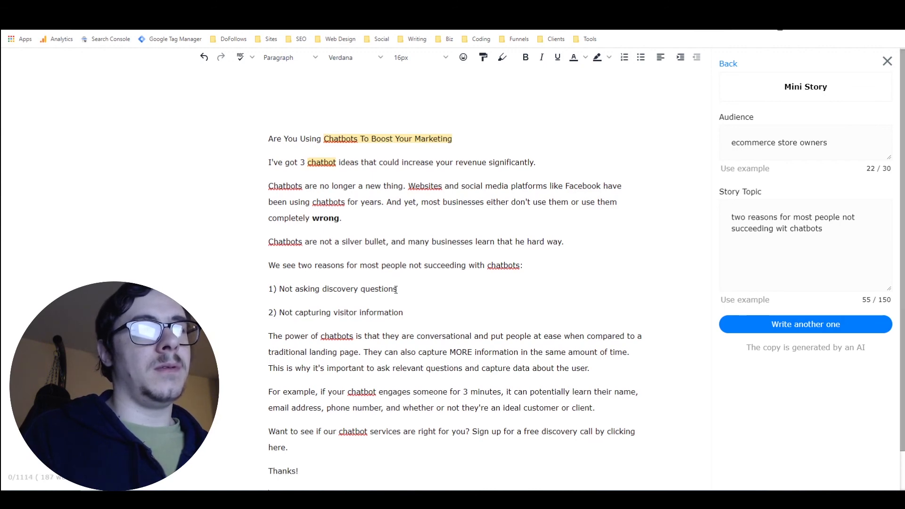
pyautogui.write('Alex Tucker.')
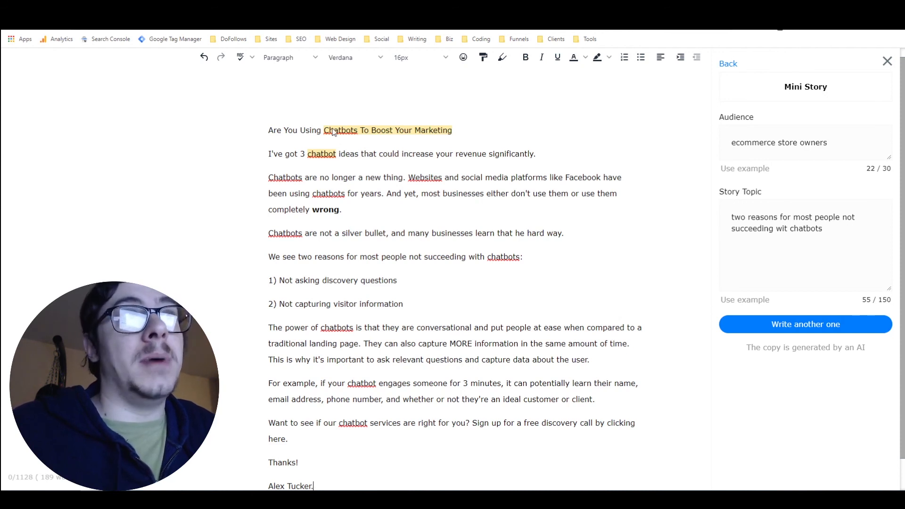
# Leave the Mini Story form, close the AI templates panel, and switch off Highlights in display settings.
pyautogui.click(723, 64)
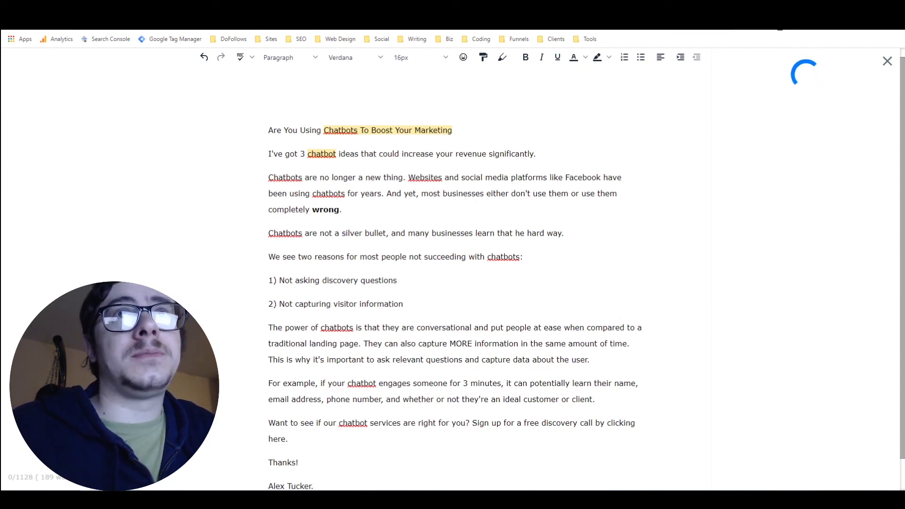
pyautogui.click(886, 66)
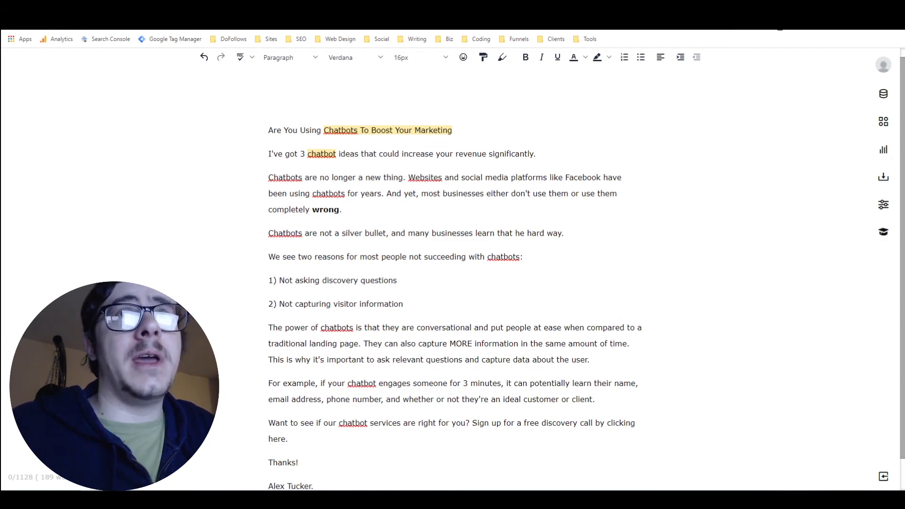
pyautogui.click(882, 203)
pyautogui.click(871, 230)
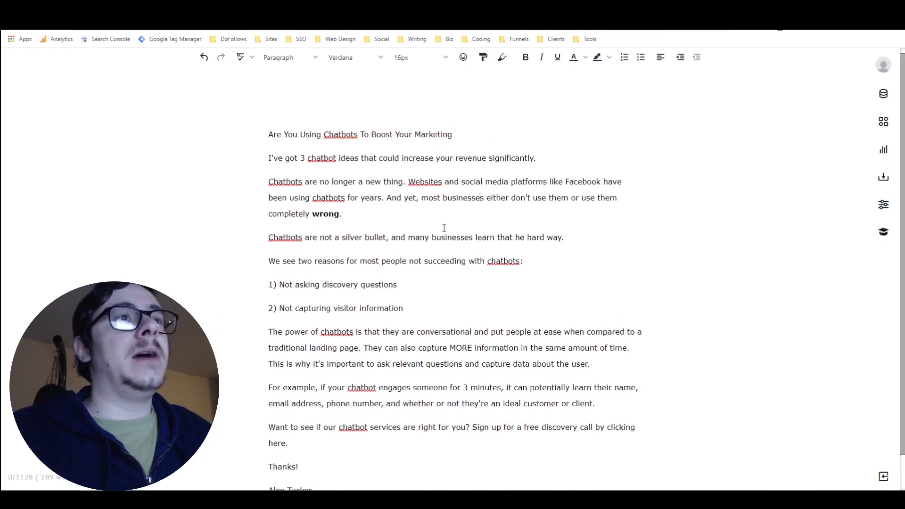
pyautogui.scroll(-1, 445, 226)
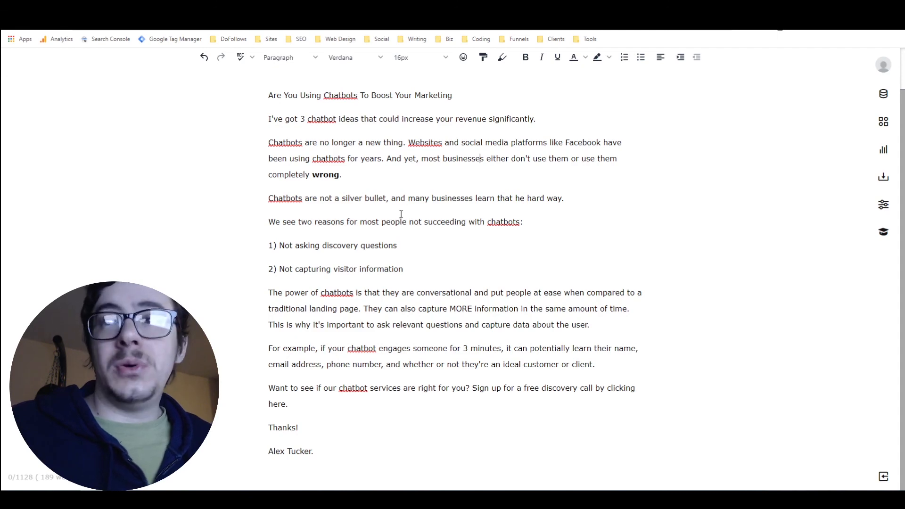
pyautogui.scroll(1, 391, 214)
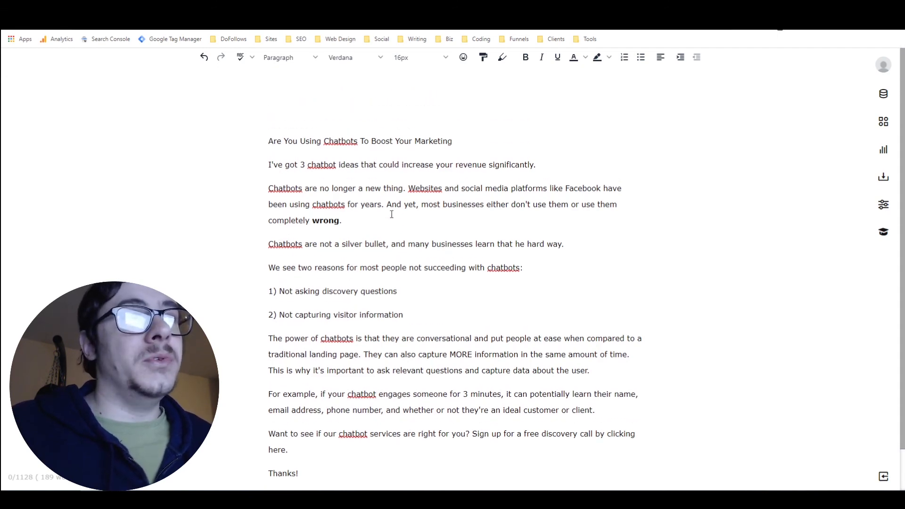